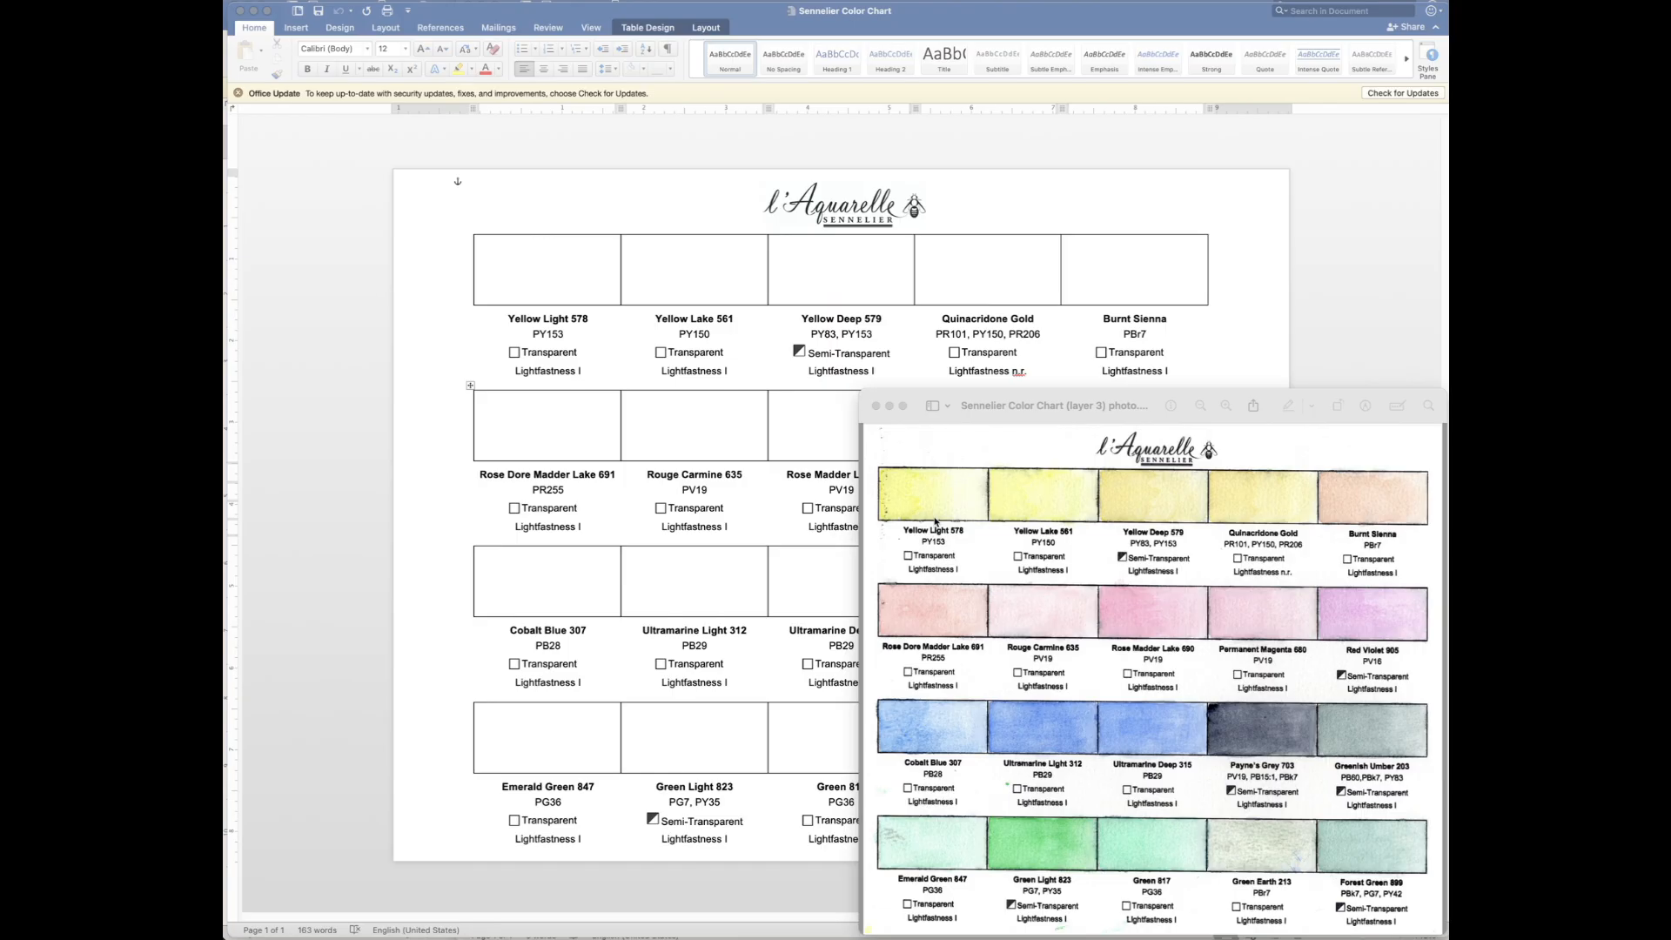
Put away the sample Sennelier chart and set the blank document to landscape orientation with Narrow margins
{"action": "left_click", "coordinate": [1376, 309]}
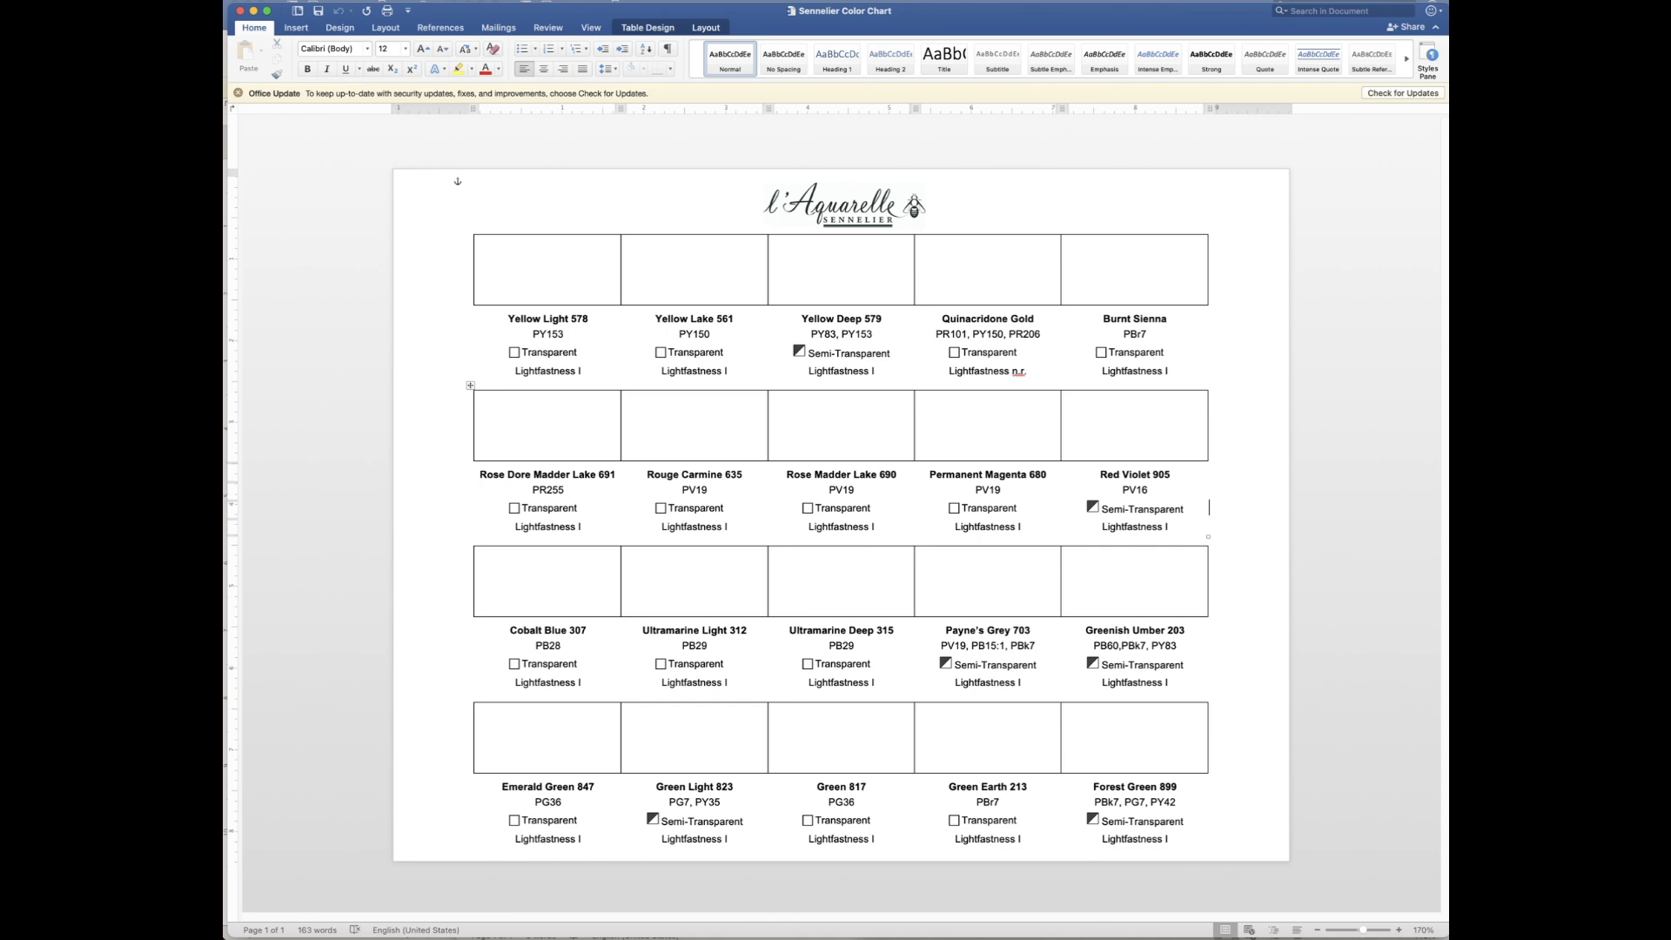
{"action": "left_click", "coordinate": [253, 11]}
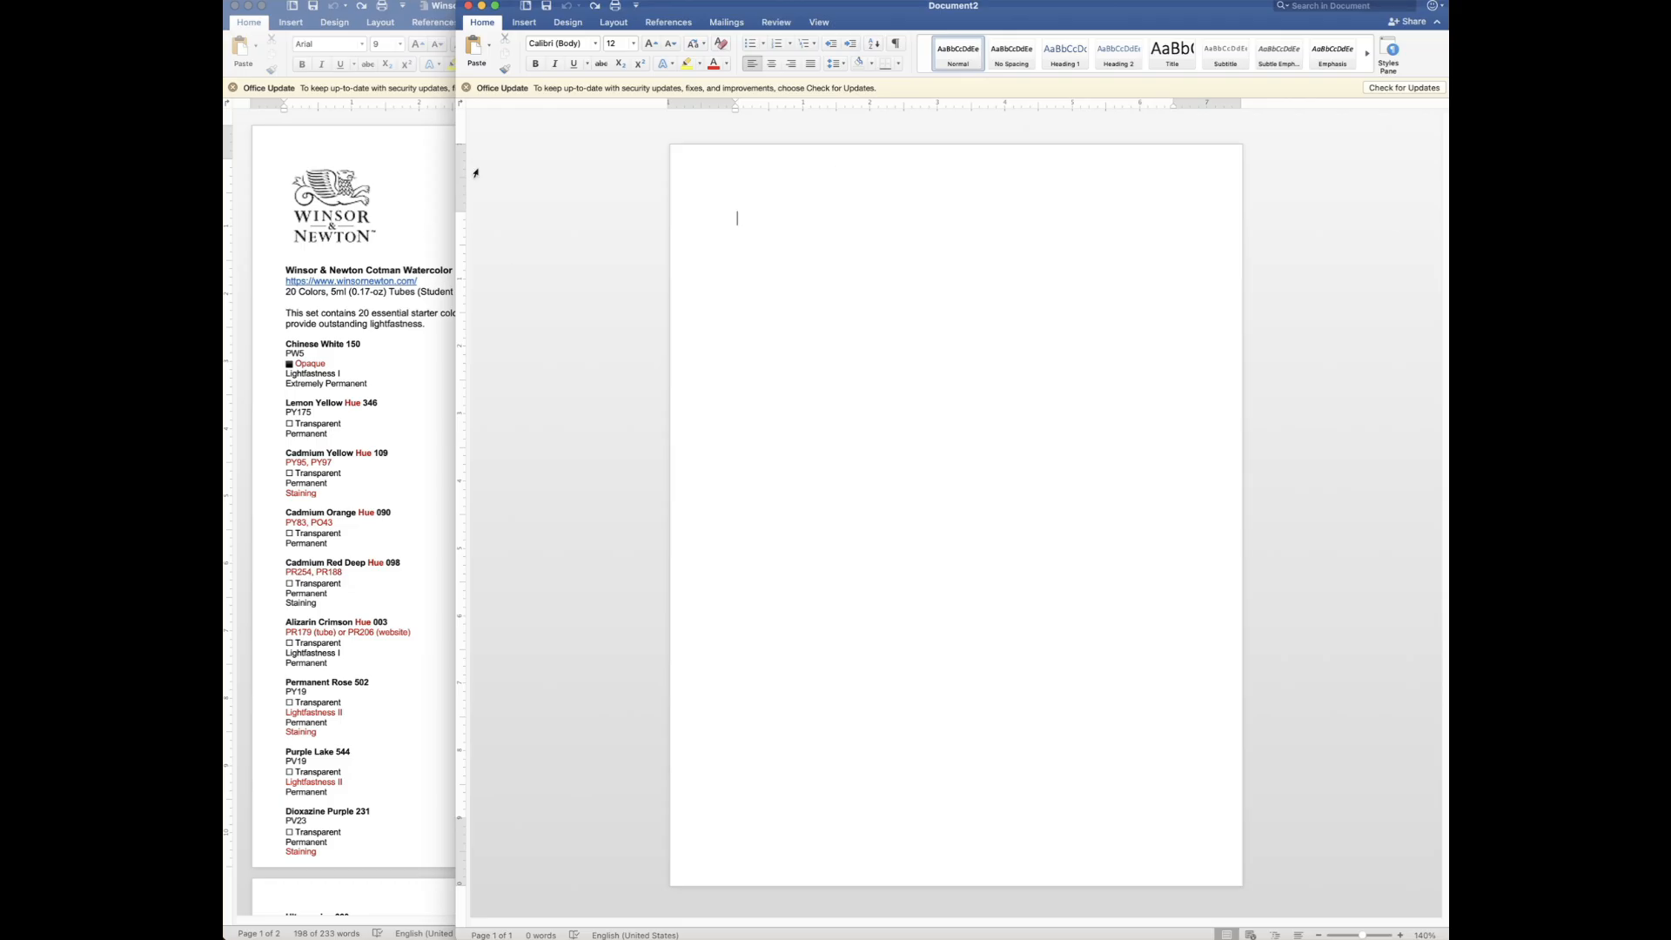
{"action": "left_click", "coordinate": [613, 23]}
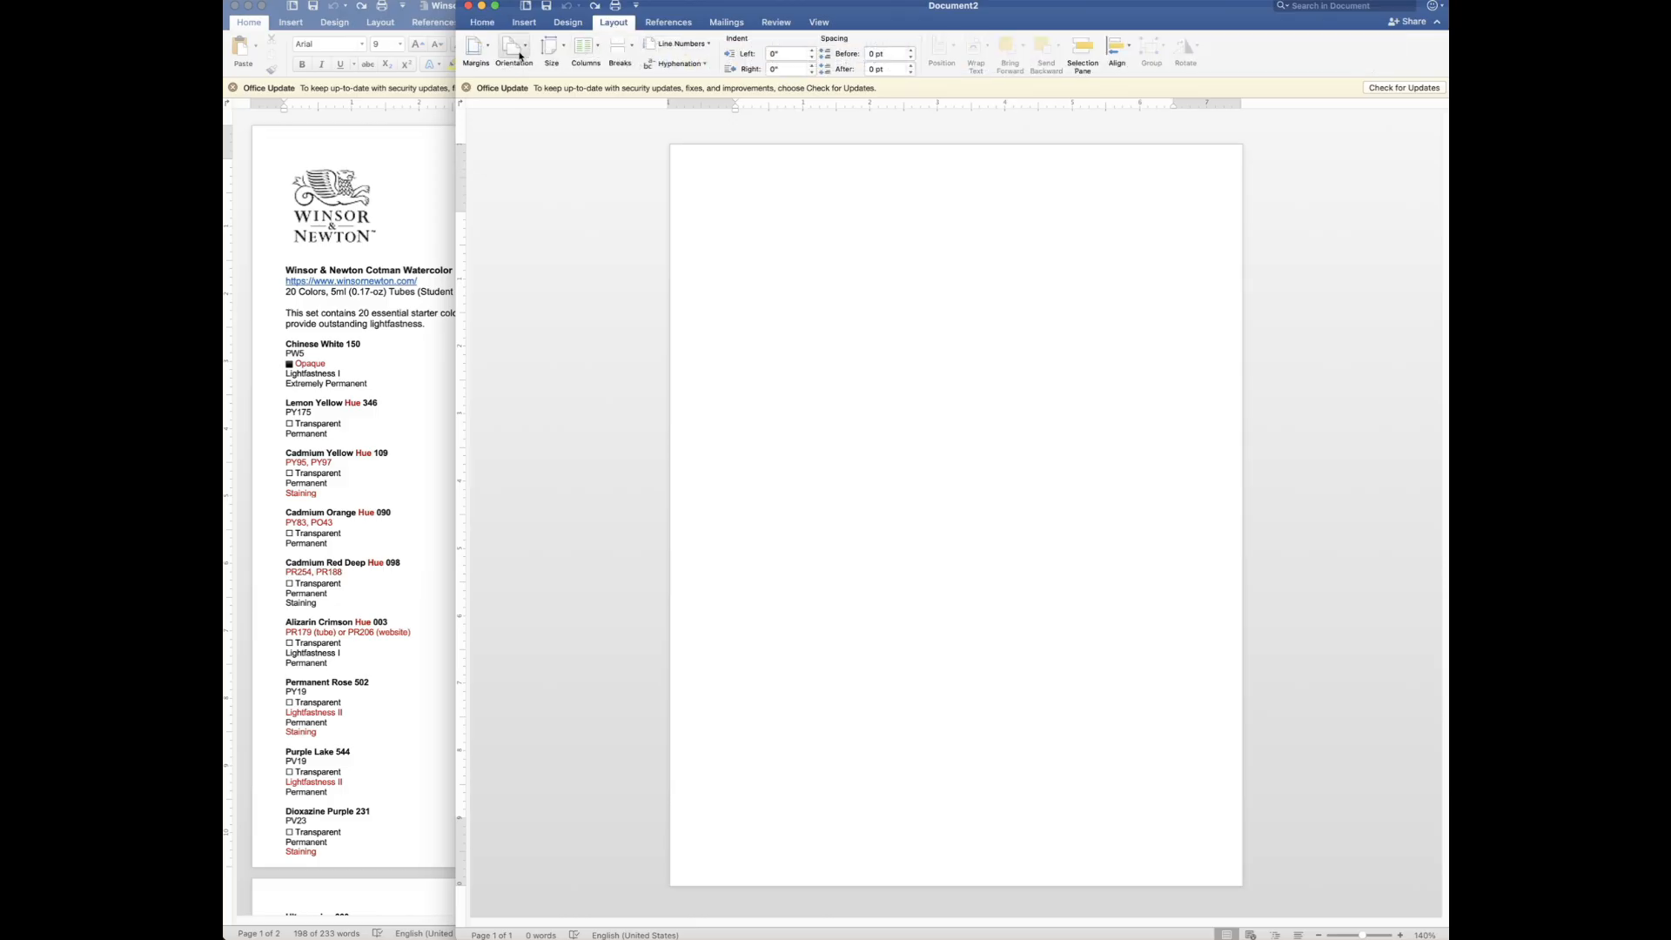
{"action": "left_click", "coordinate": [522, 57]}
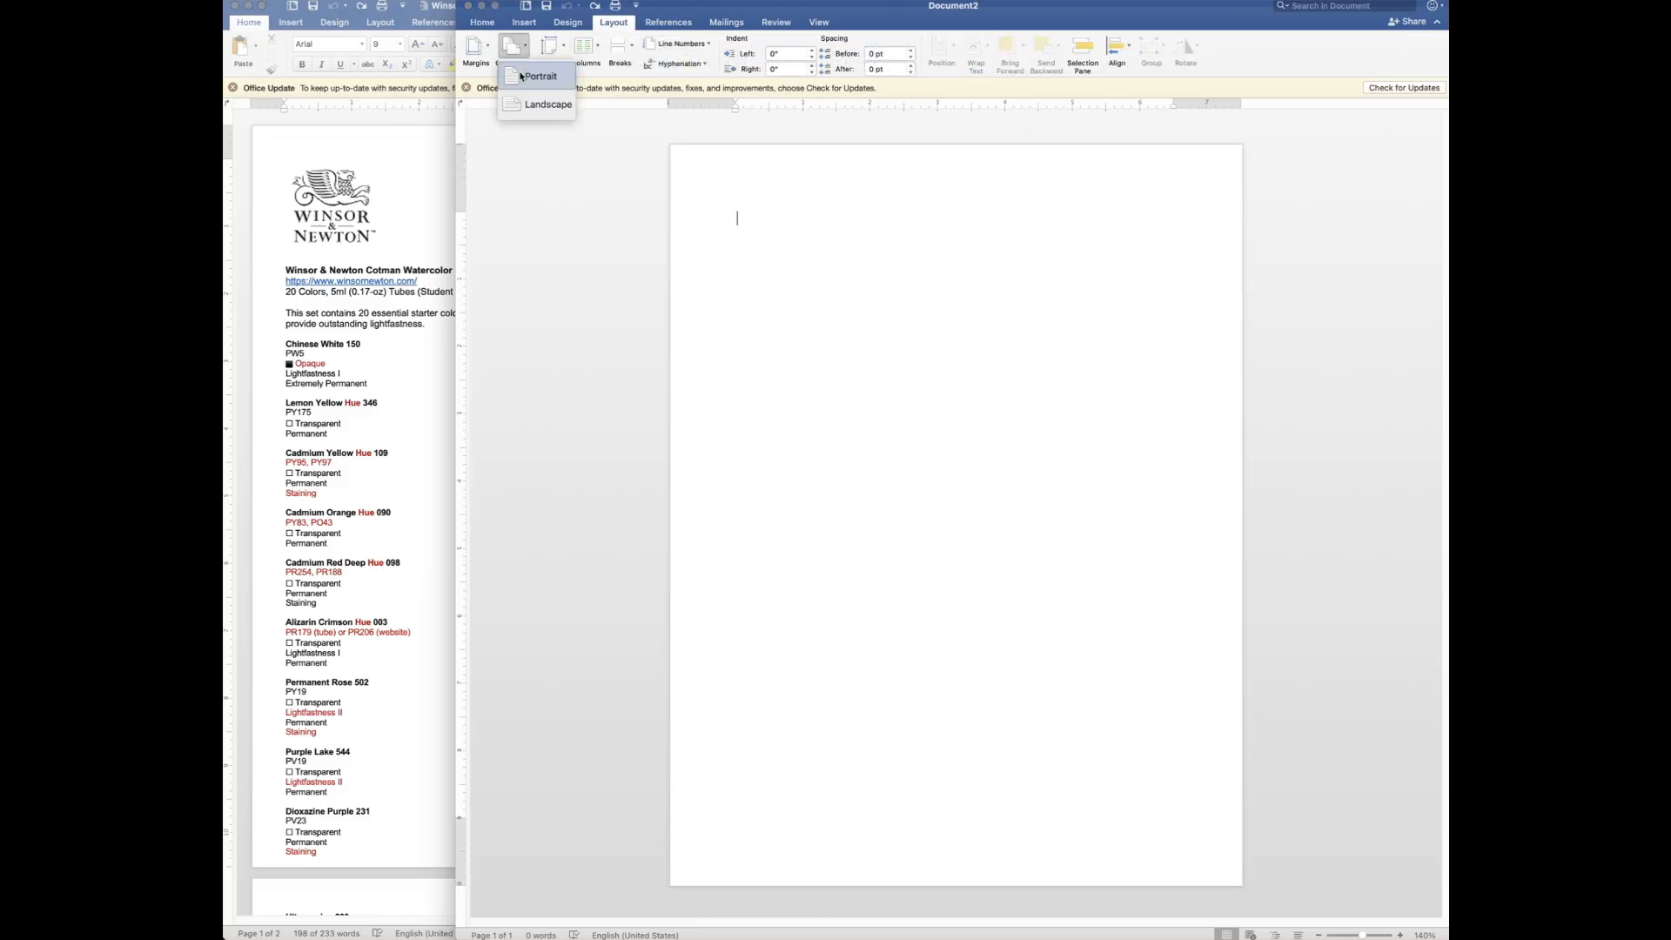
{"action": "left_click", "coordinate": [533, 105]}
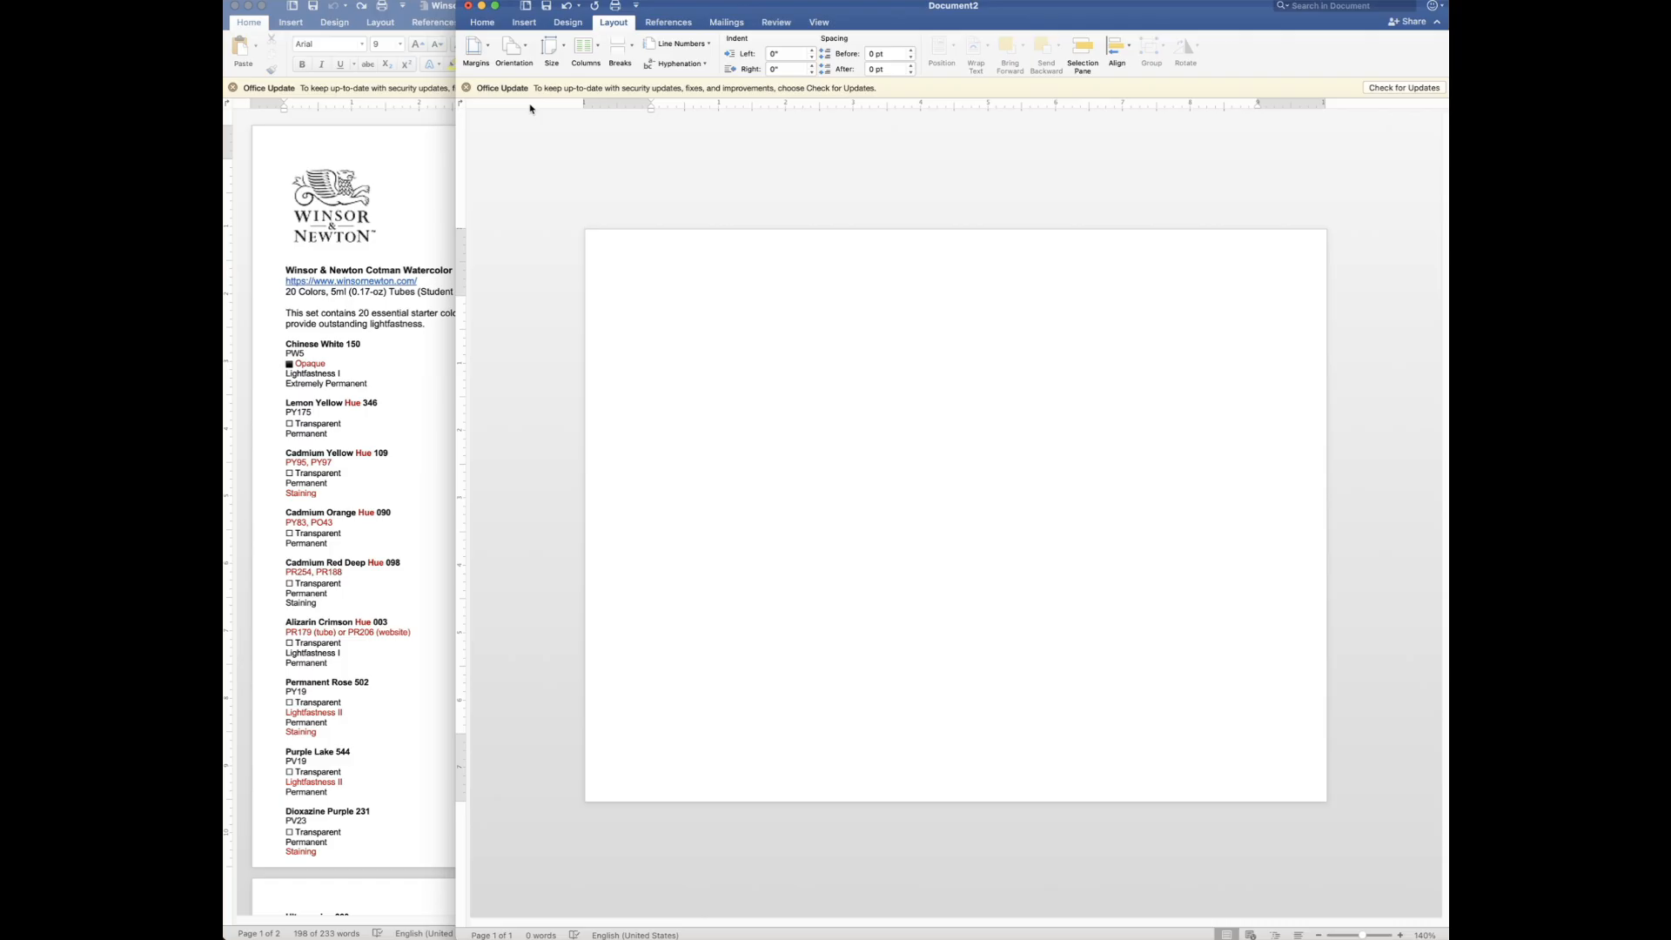
{"action": "left_click", "coordinate": [488, 49]}
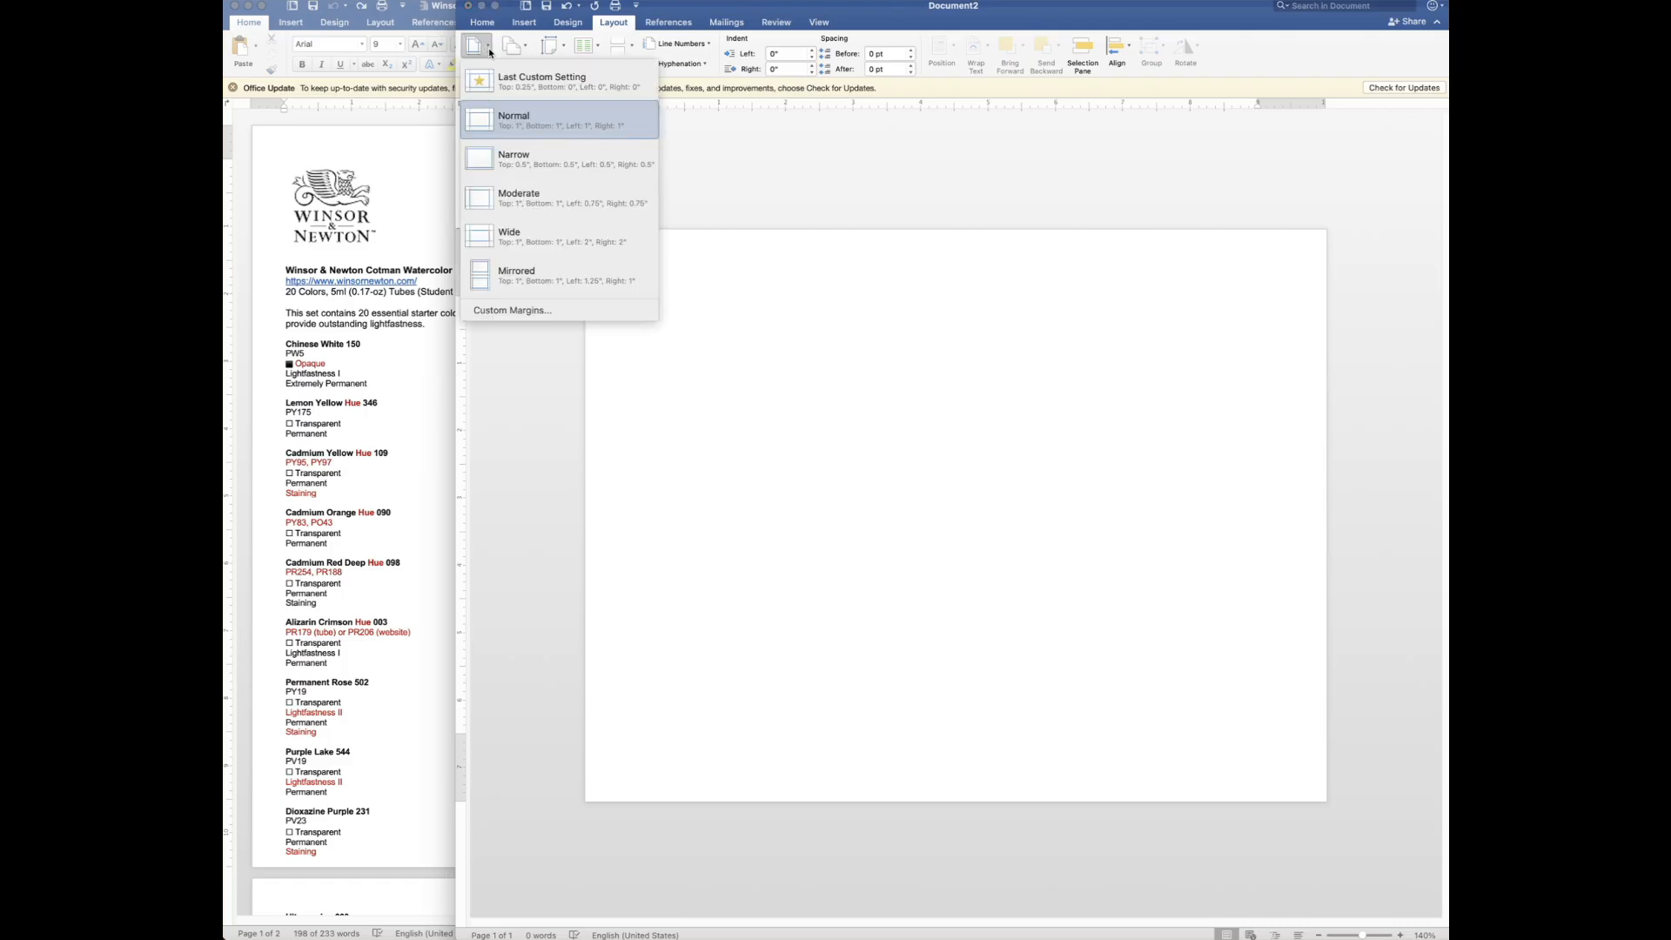
{"action": "left_click", "coordinate": [516, 160]}
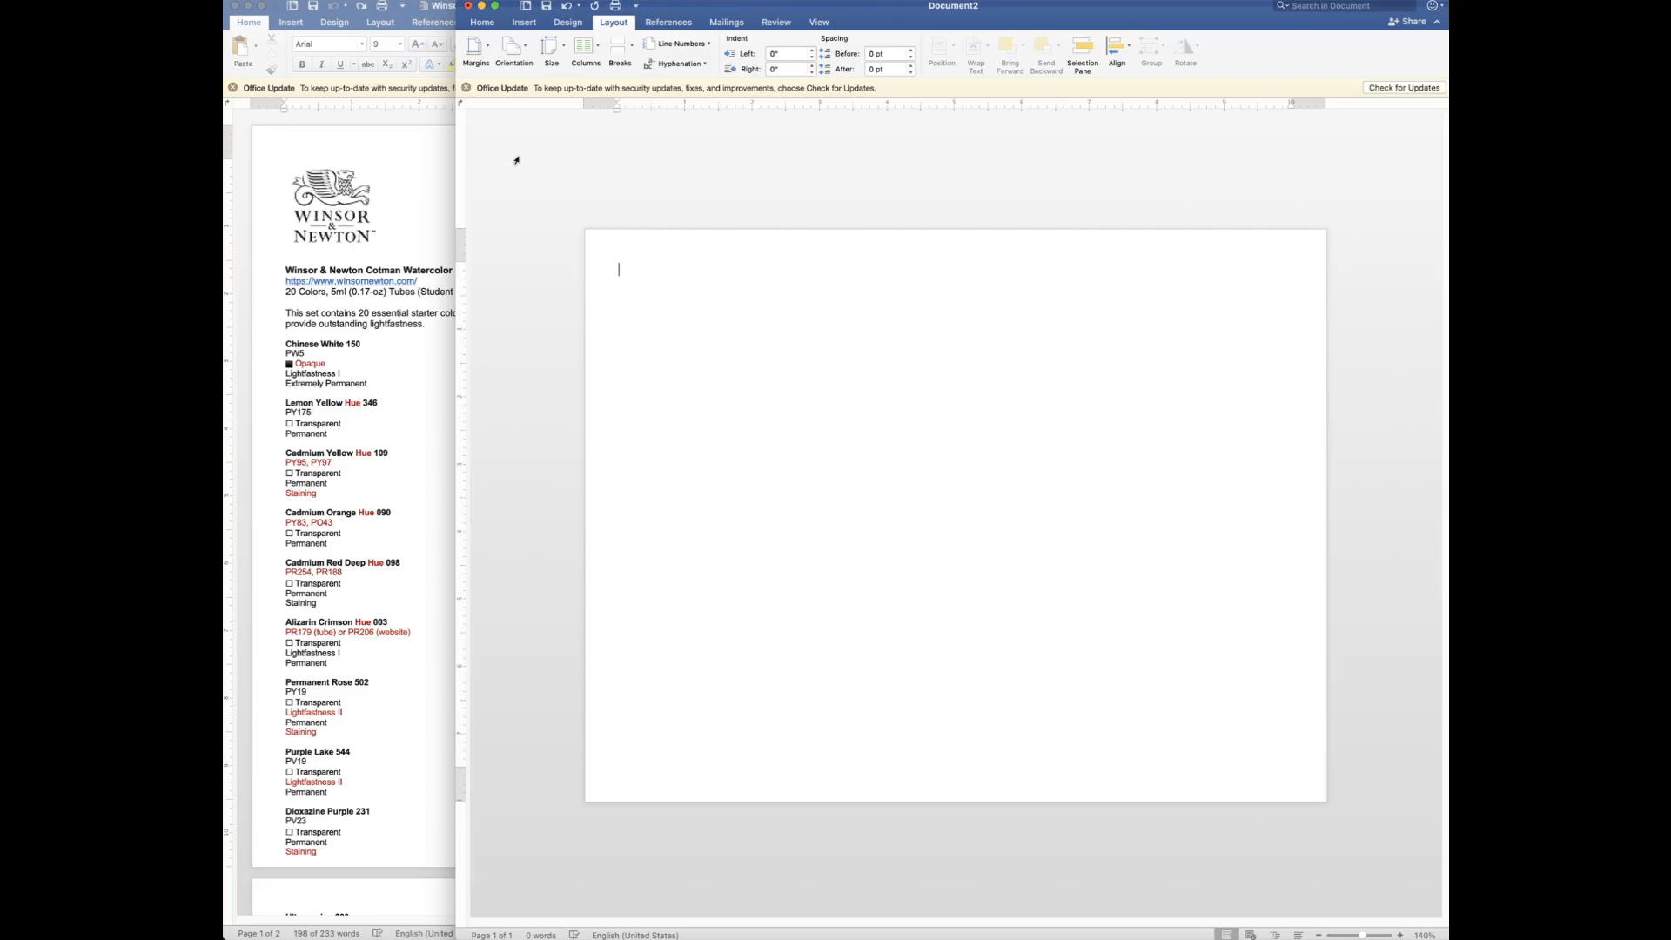
Set the blank document's text to Arial, size 9, with centred alignment
{"action": "left_click", "coordinate": [482, 22]}
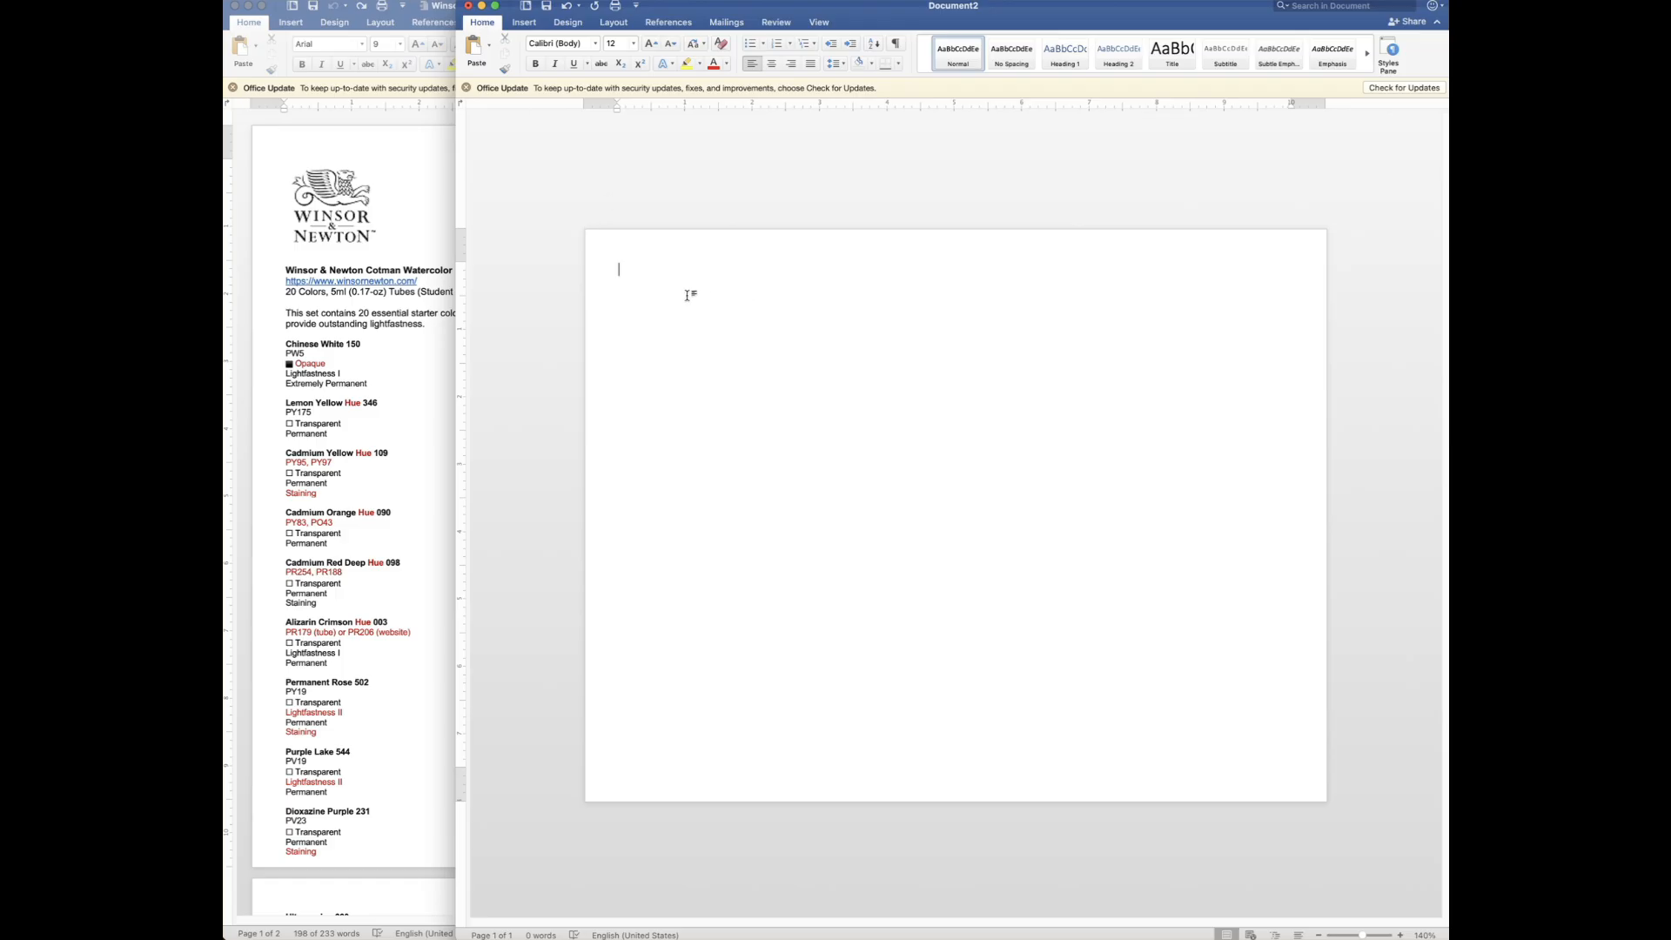
{"action": "left_click", "coordinate": [594, 50]}
{"action": "left_click", "coordinate": [566, 164]}
{"action": "left_click", "coordinate": [636, 50]}
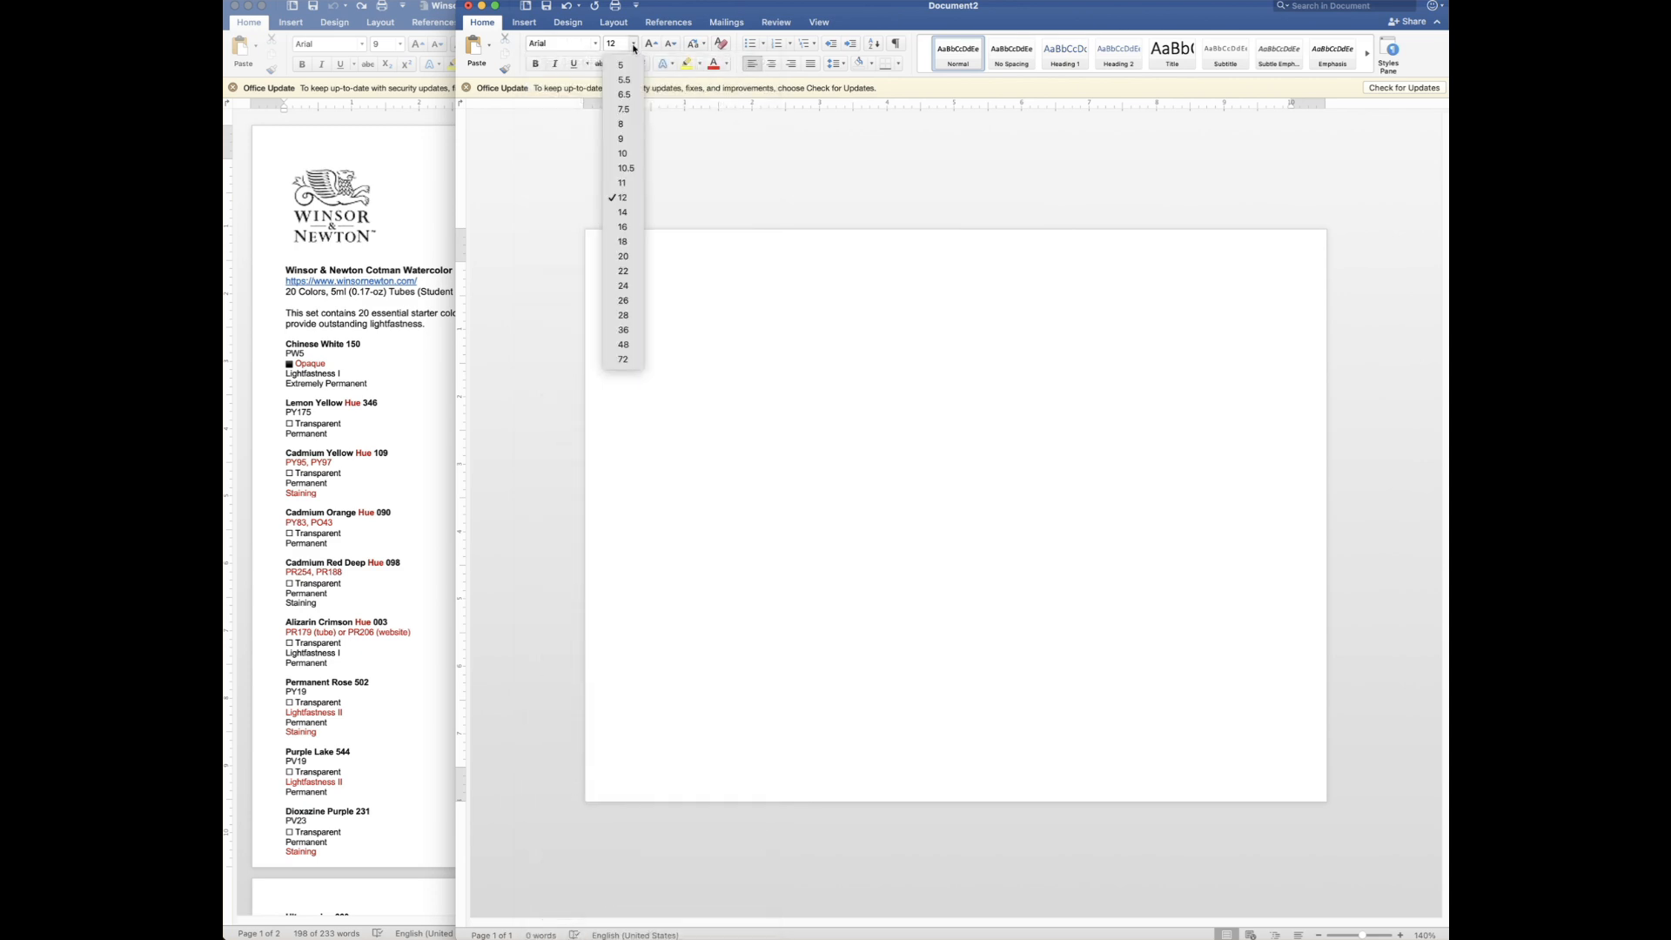
{"action": "left_click", "coordinate": [629, 141]}
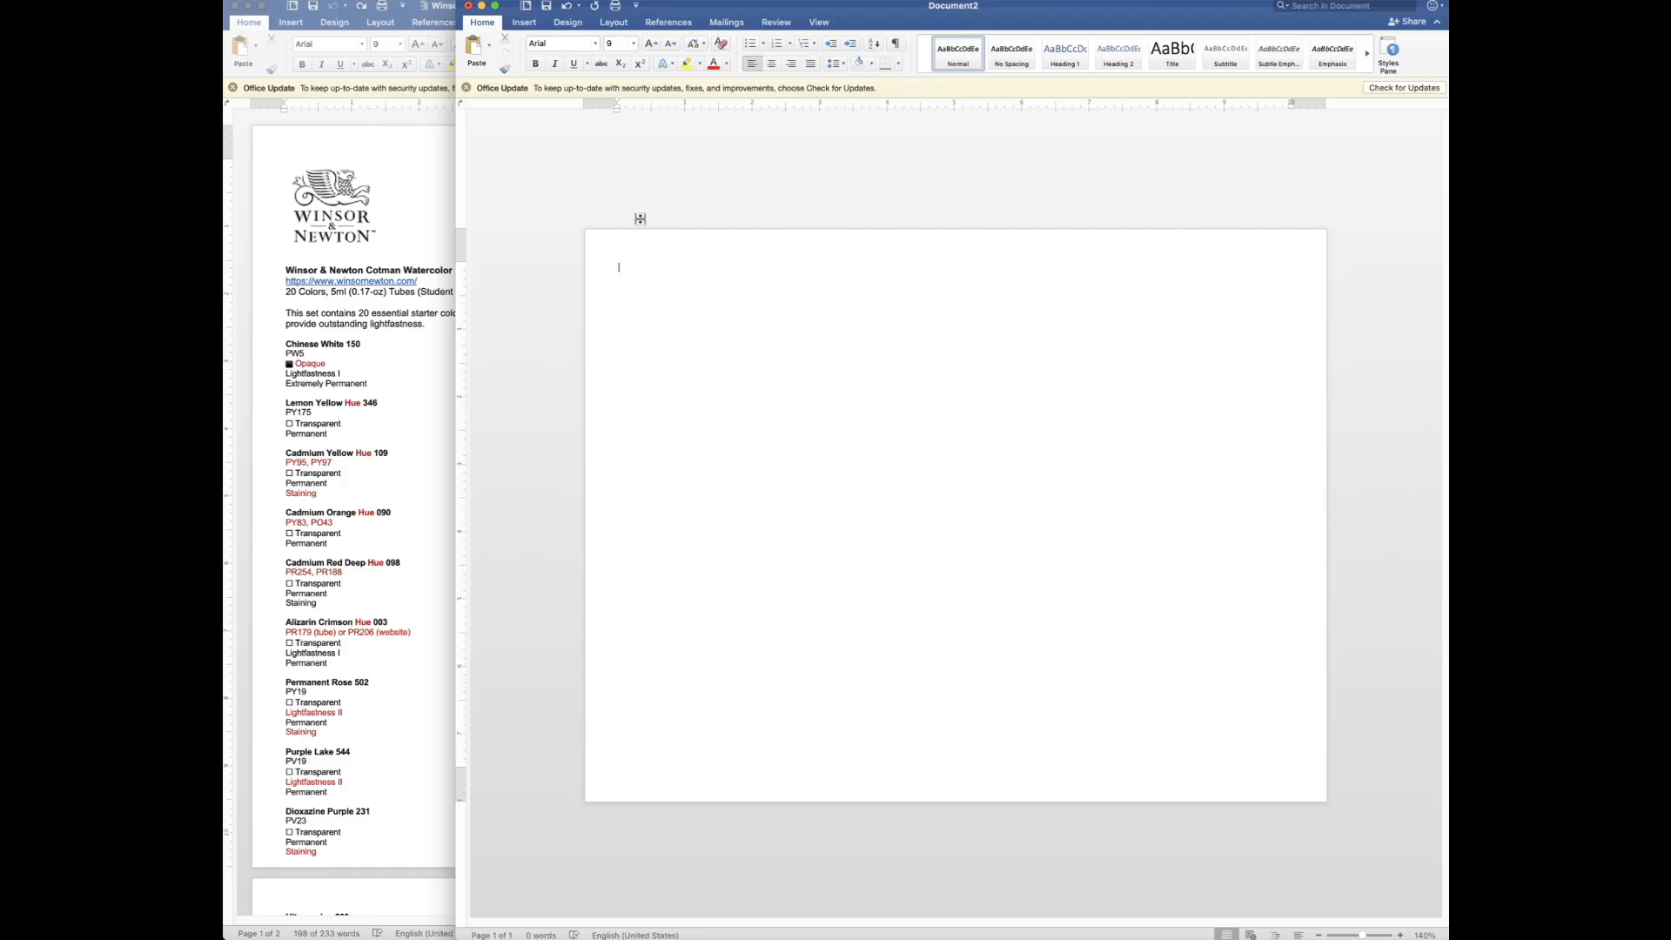
{"action": "left_click", "coordinate": [771, 64]}
Review the Winsor & Newton paint list's details for each colour, including pigment, transparency, lightfastness, permanence and staining
{"action": "left_click", "coordinate": [421, 476]}
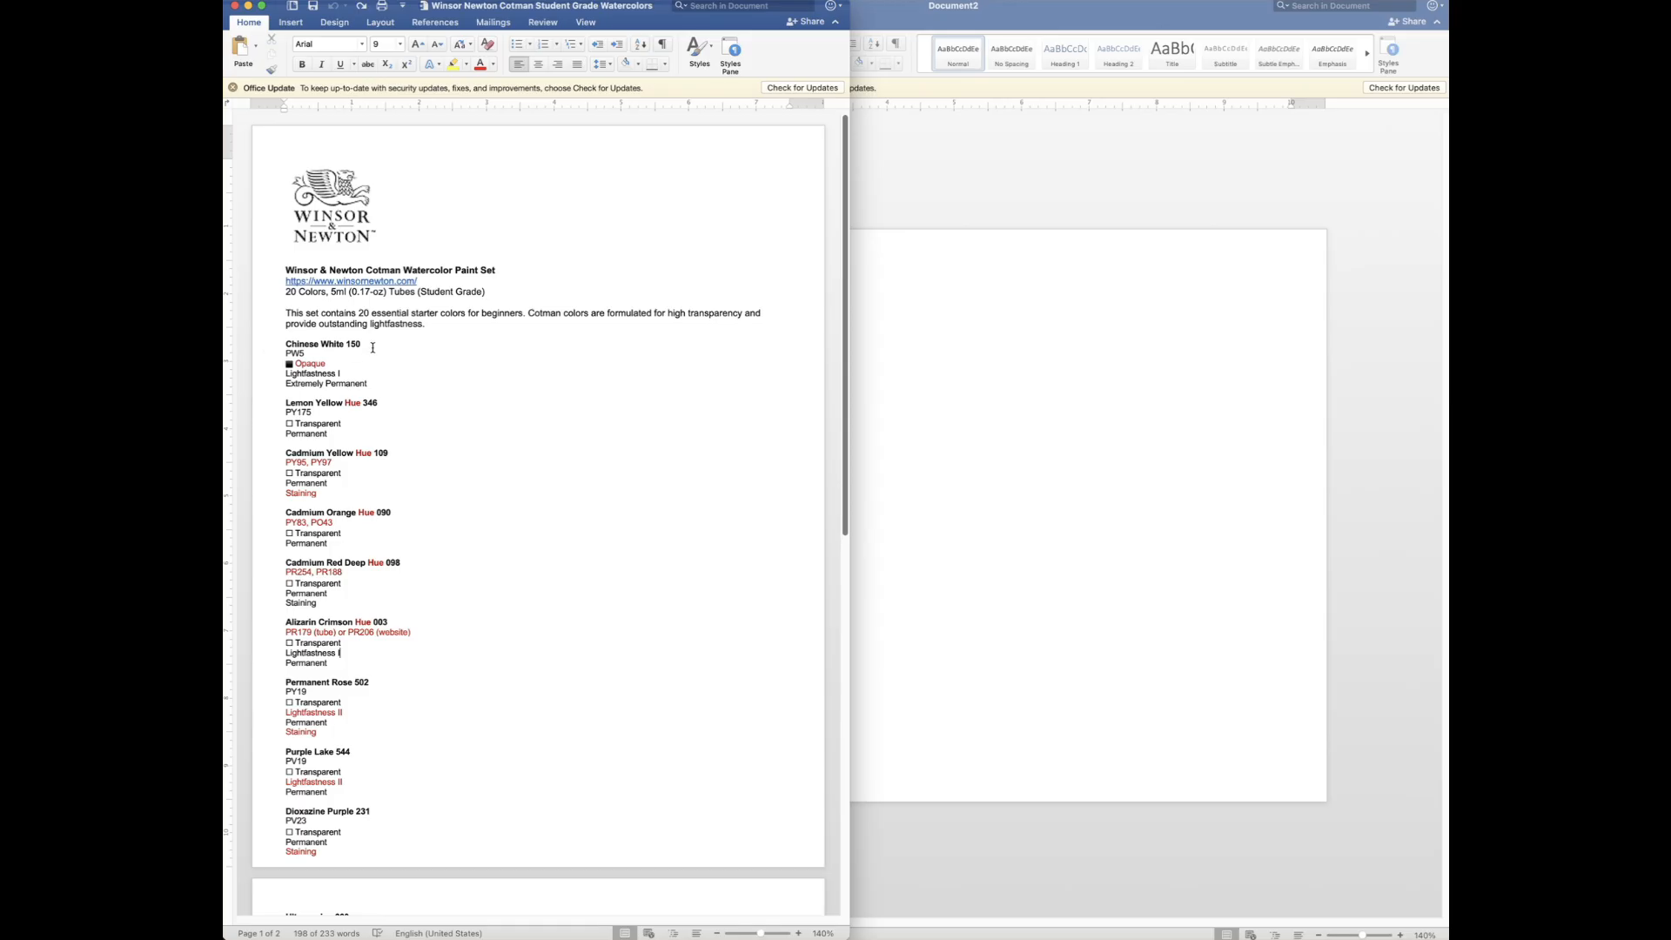
{"action": "left_click", "coordinate": [258, 359]}
{"action": "left_click", "coordinate": [260, 367]}
{"action": "left_click", "coordinate": [263, 383]}
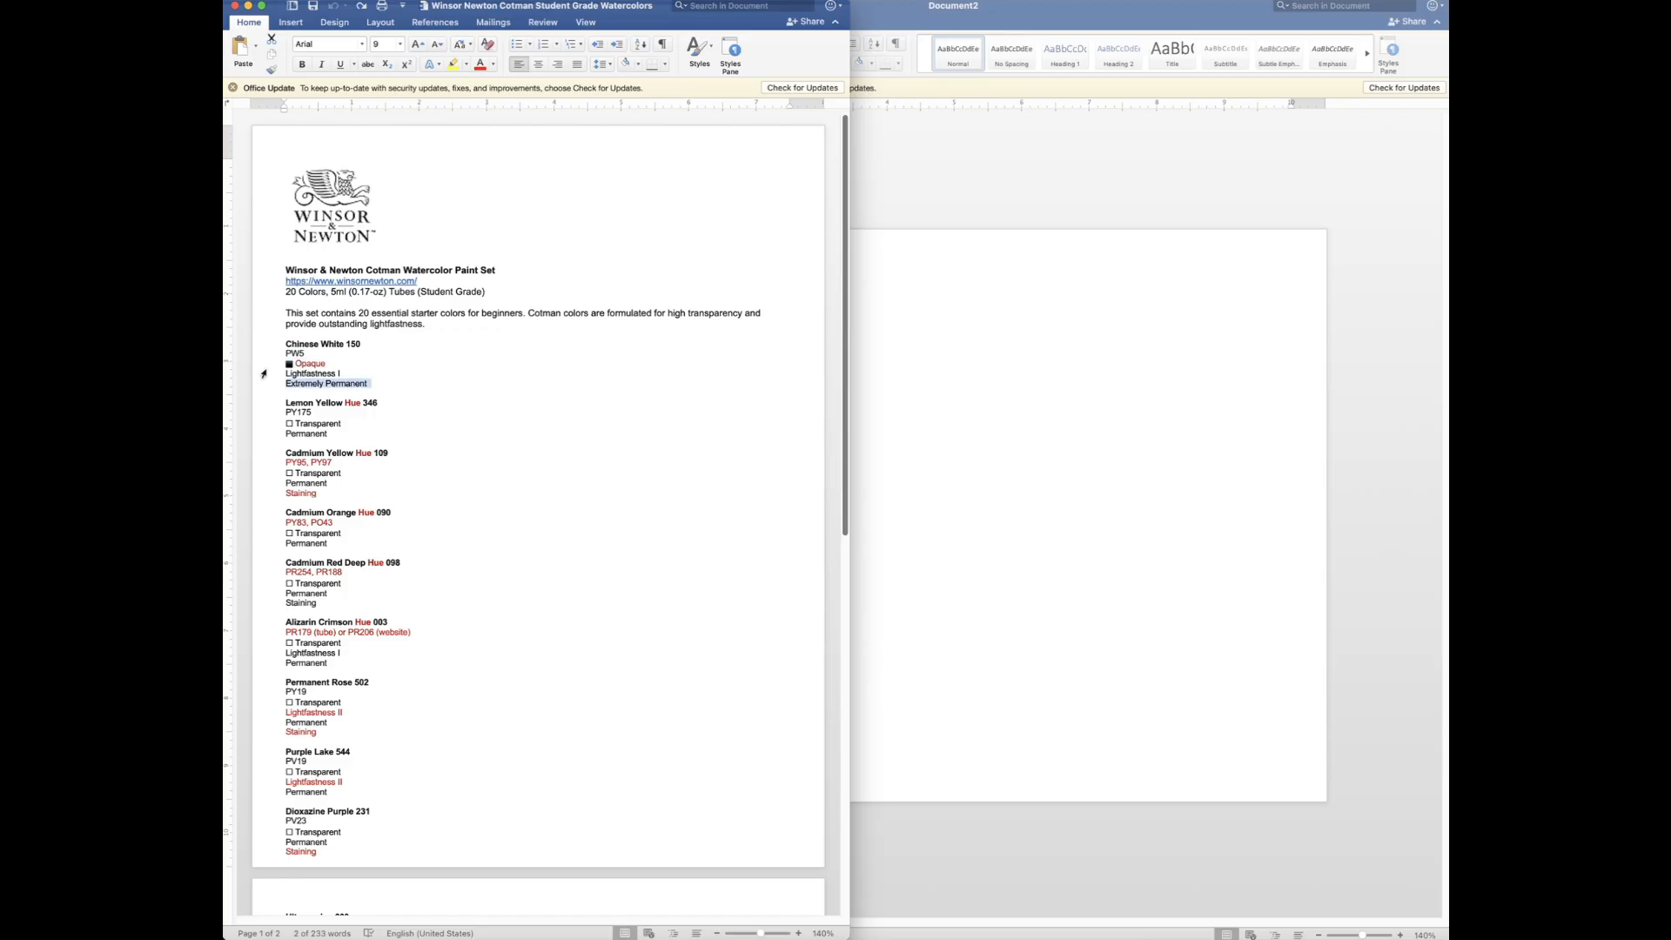
{"action": "left_click", "coordinate": [262, 375]}
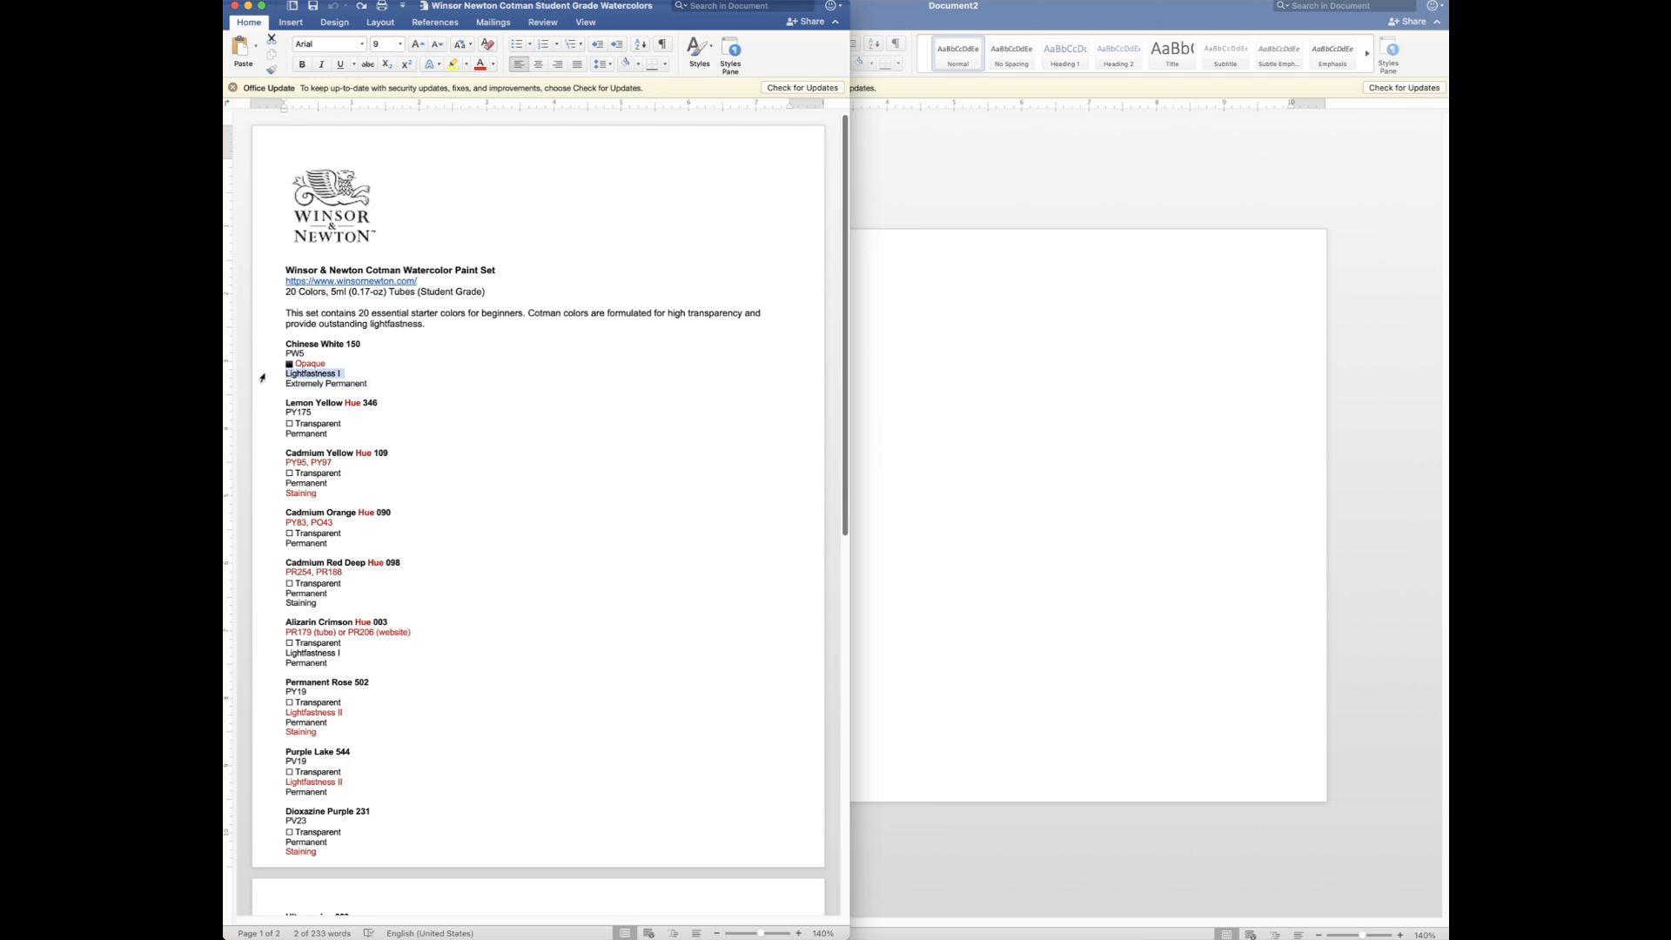
{"action": "left_click", "coordinate": [266, 385]}
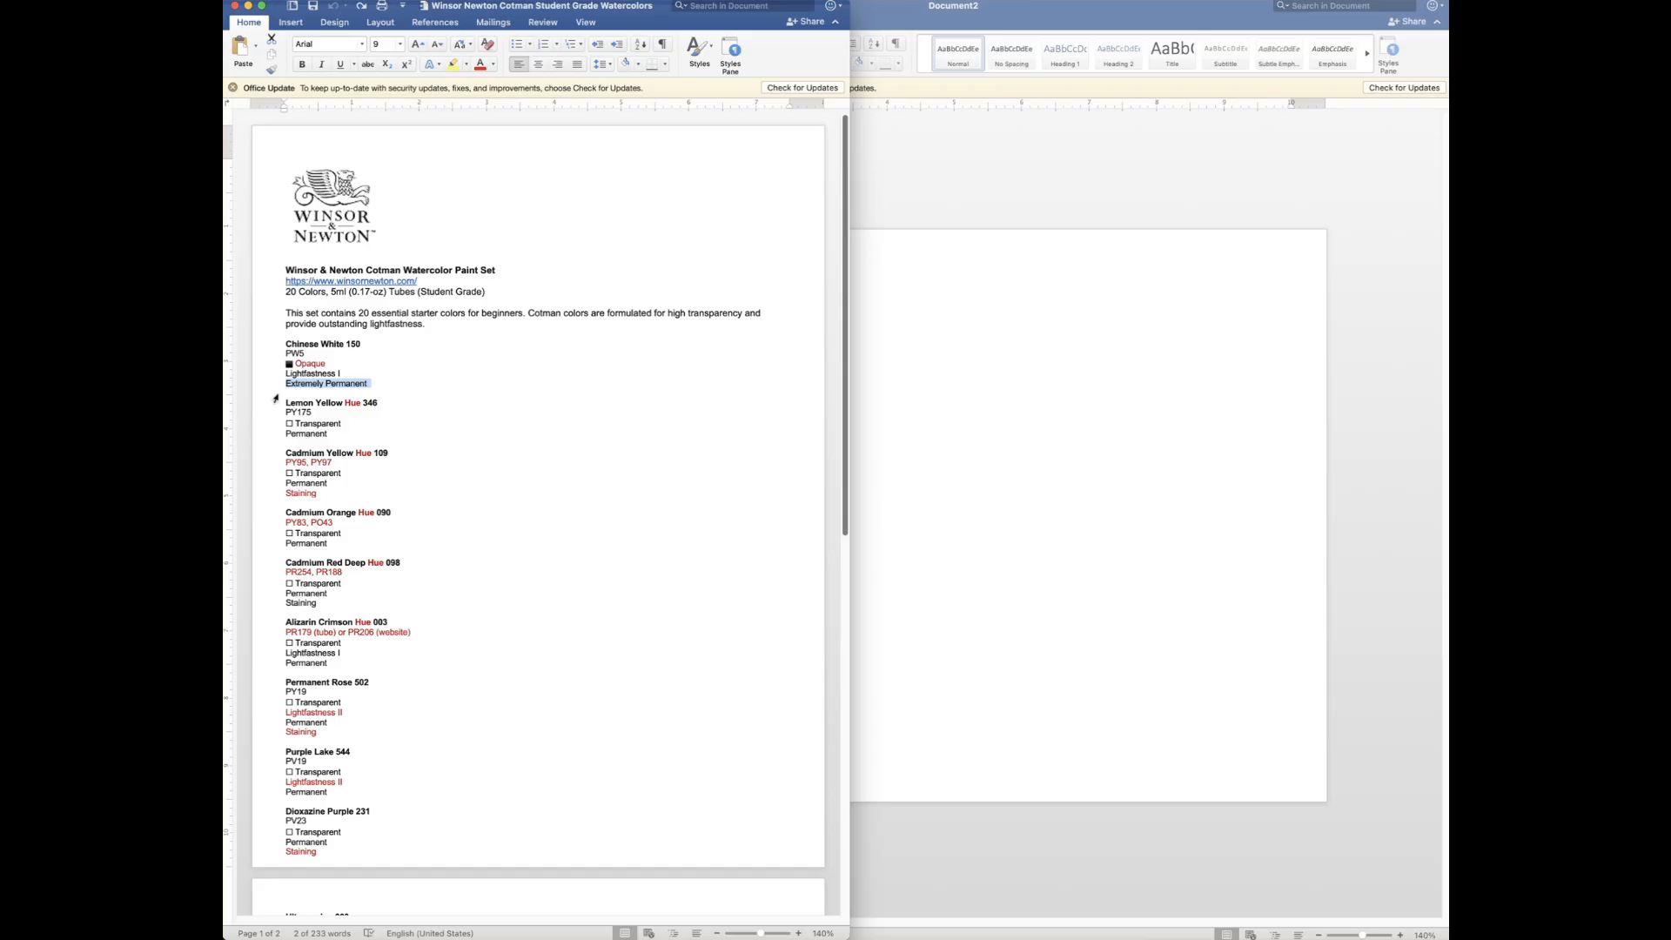
{"action": "left_click", "coordinate": [324, 494]}
{"action": "left_click", "coordinate": [267, 497]}
{"action": "scroll", "coordinate": [372, 714], "scroll_direction": "down", "scroll_amount": 2}
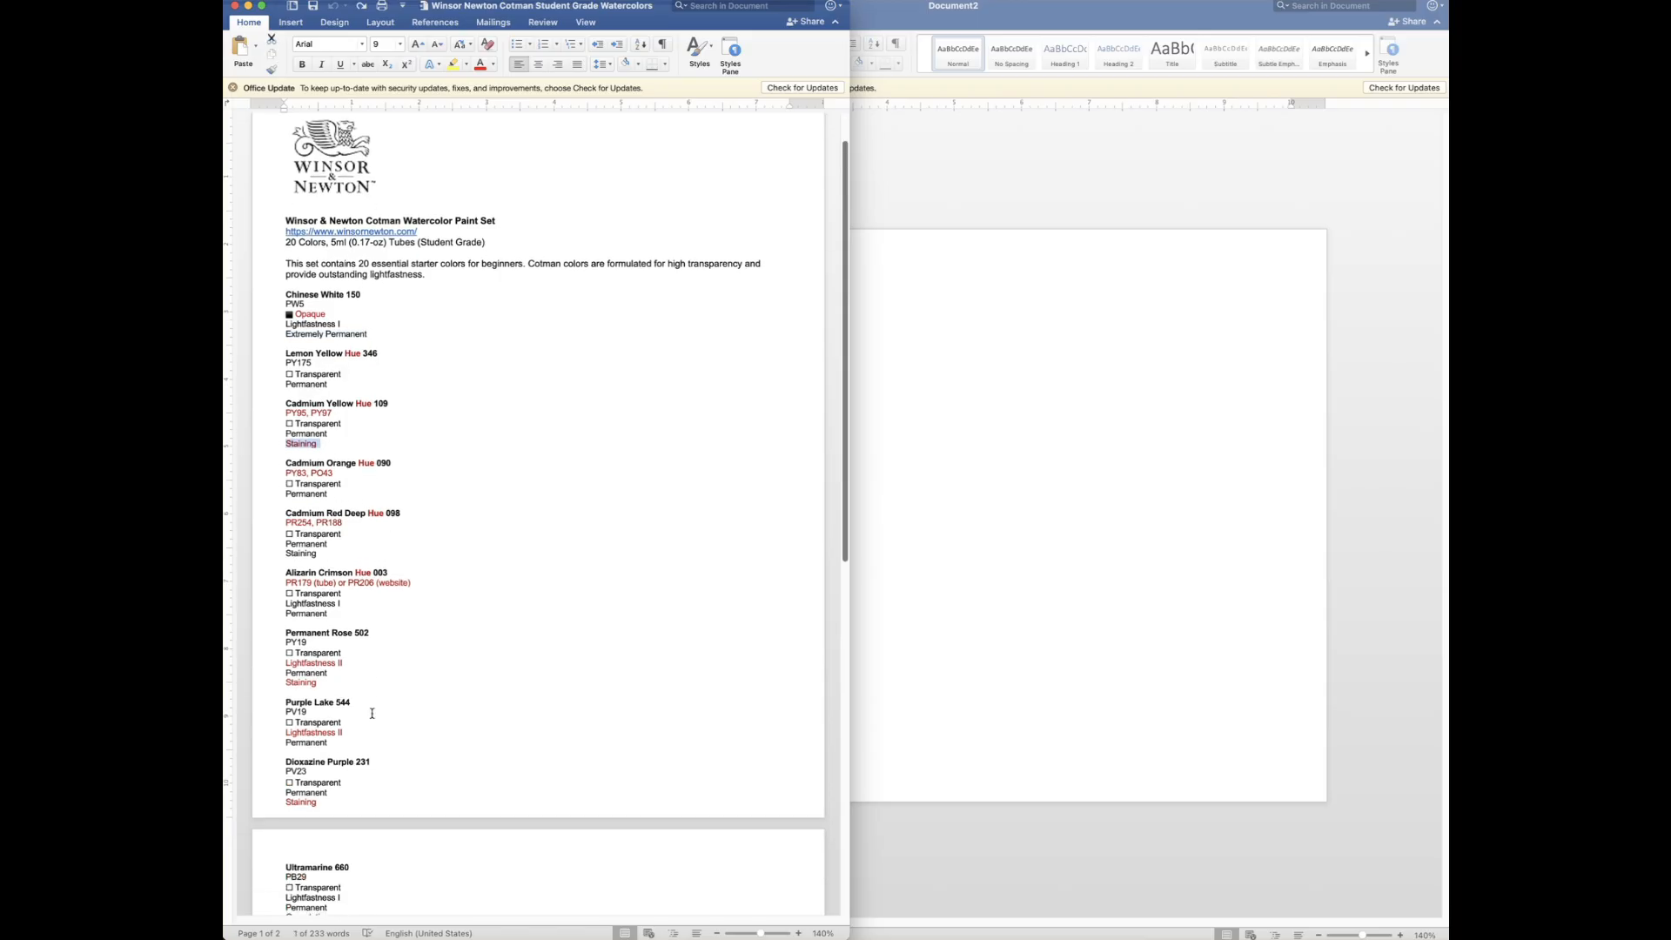
{"action": "left_click", "coordinate": [253, 899]}
{"action": "left_click", "coordinate": [403, 595]}
{"action": "scroll", "coordinate": [402, 595], "scroll_direction": "up", "scroll_amount": 2}
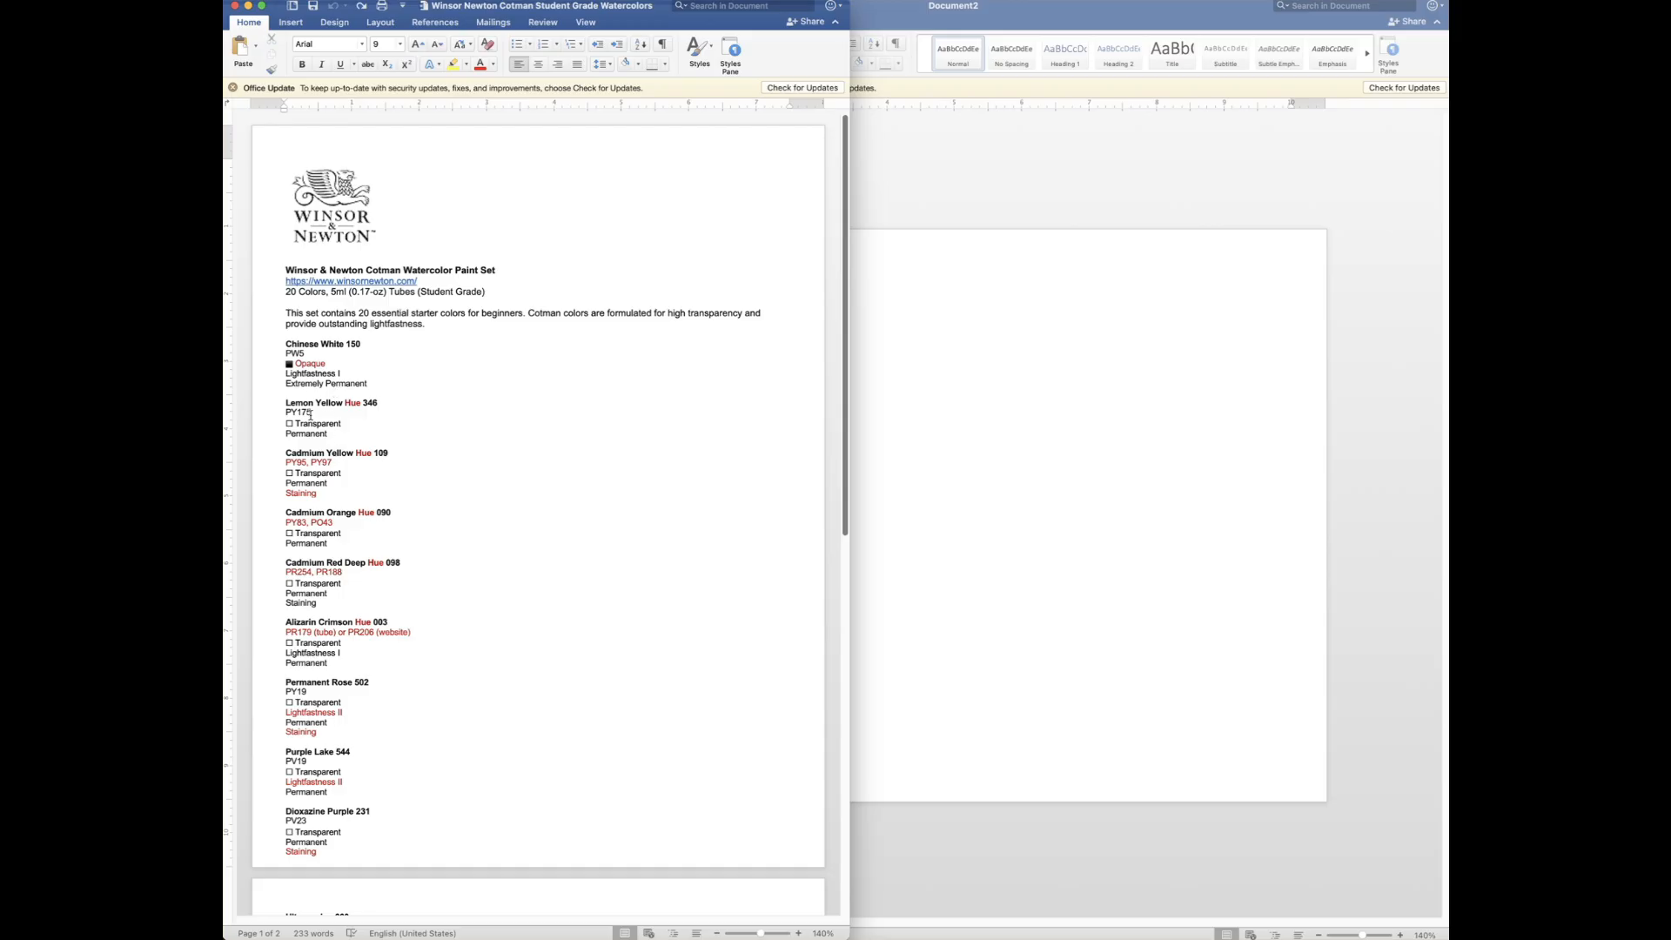
Centre all the colour entries from Chinese White 150 to Lamp Black 337 and make their text black
{"action": "left_click_drag", "start_coordinate": [267, 344], "coordinate": [401, 936]}
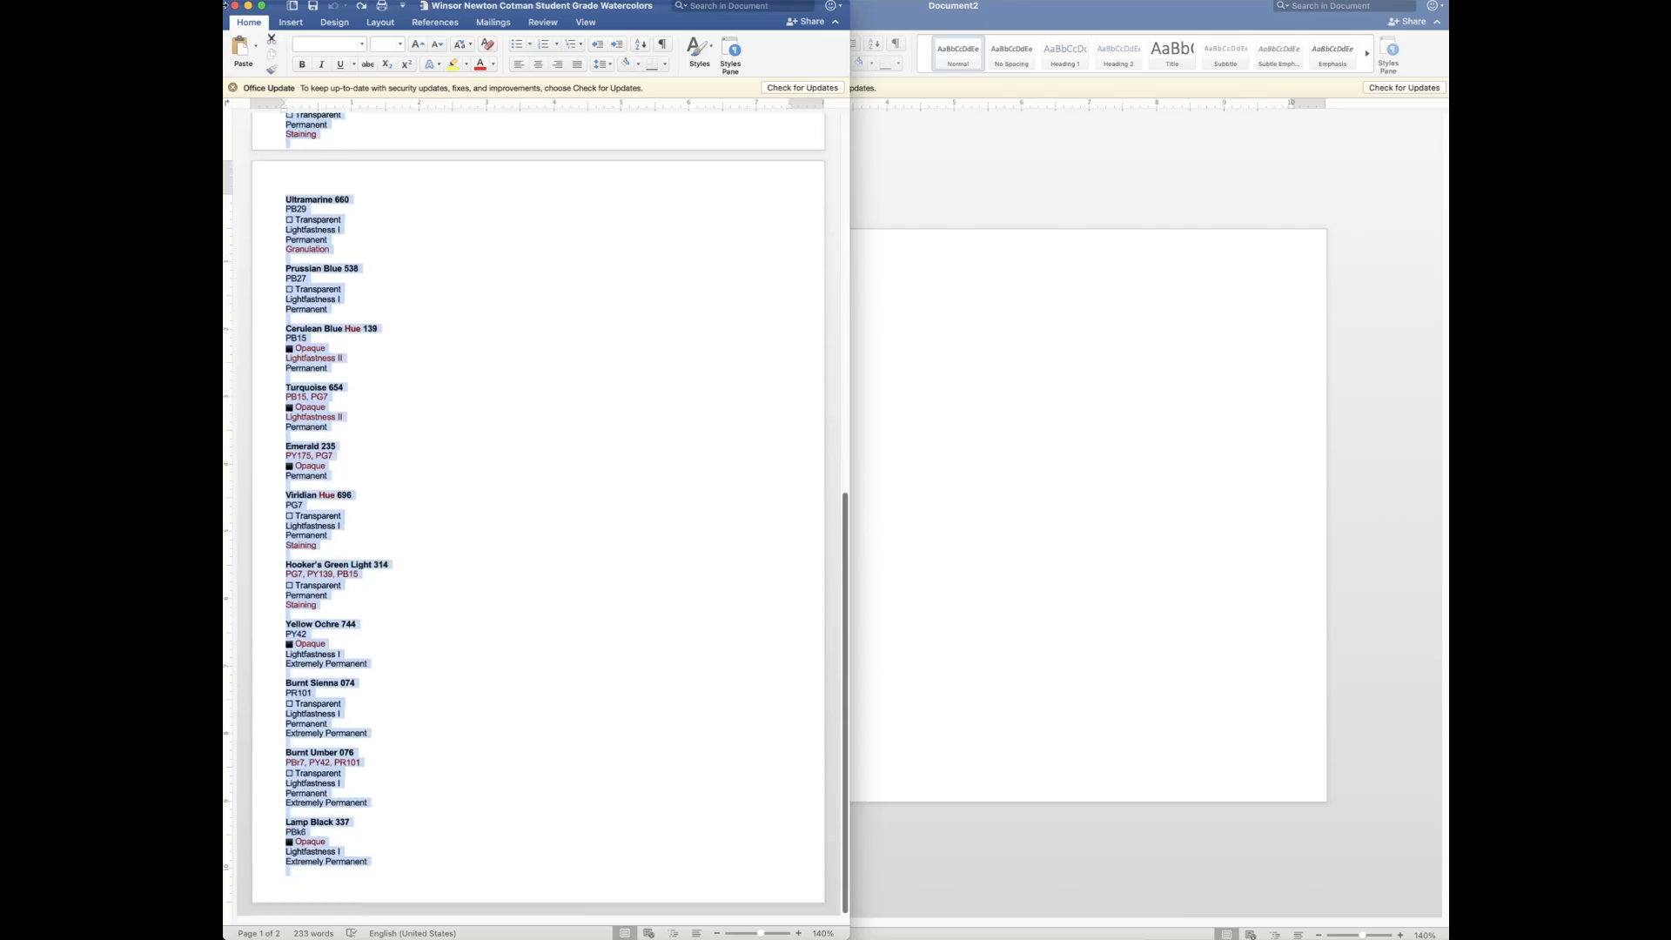
{"action": "left_click", "coordinate": [540, 66]}
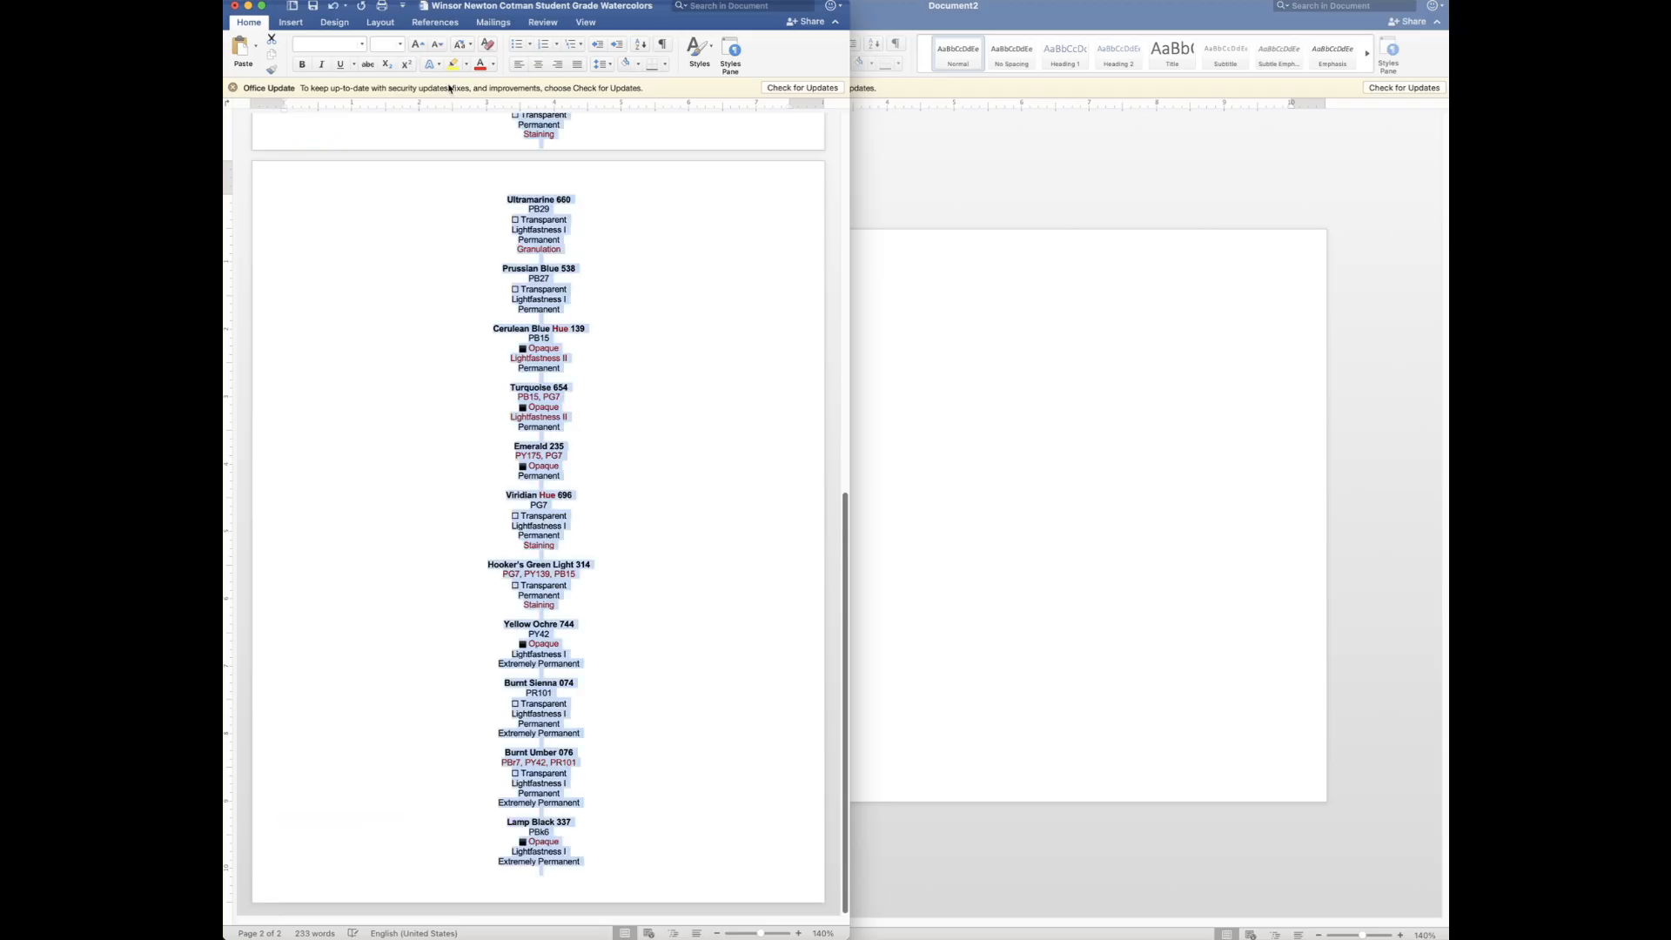
{"action": "left_click", "coordinate": [494, 66]}
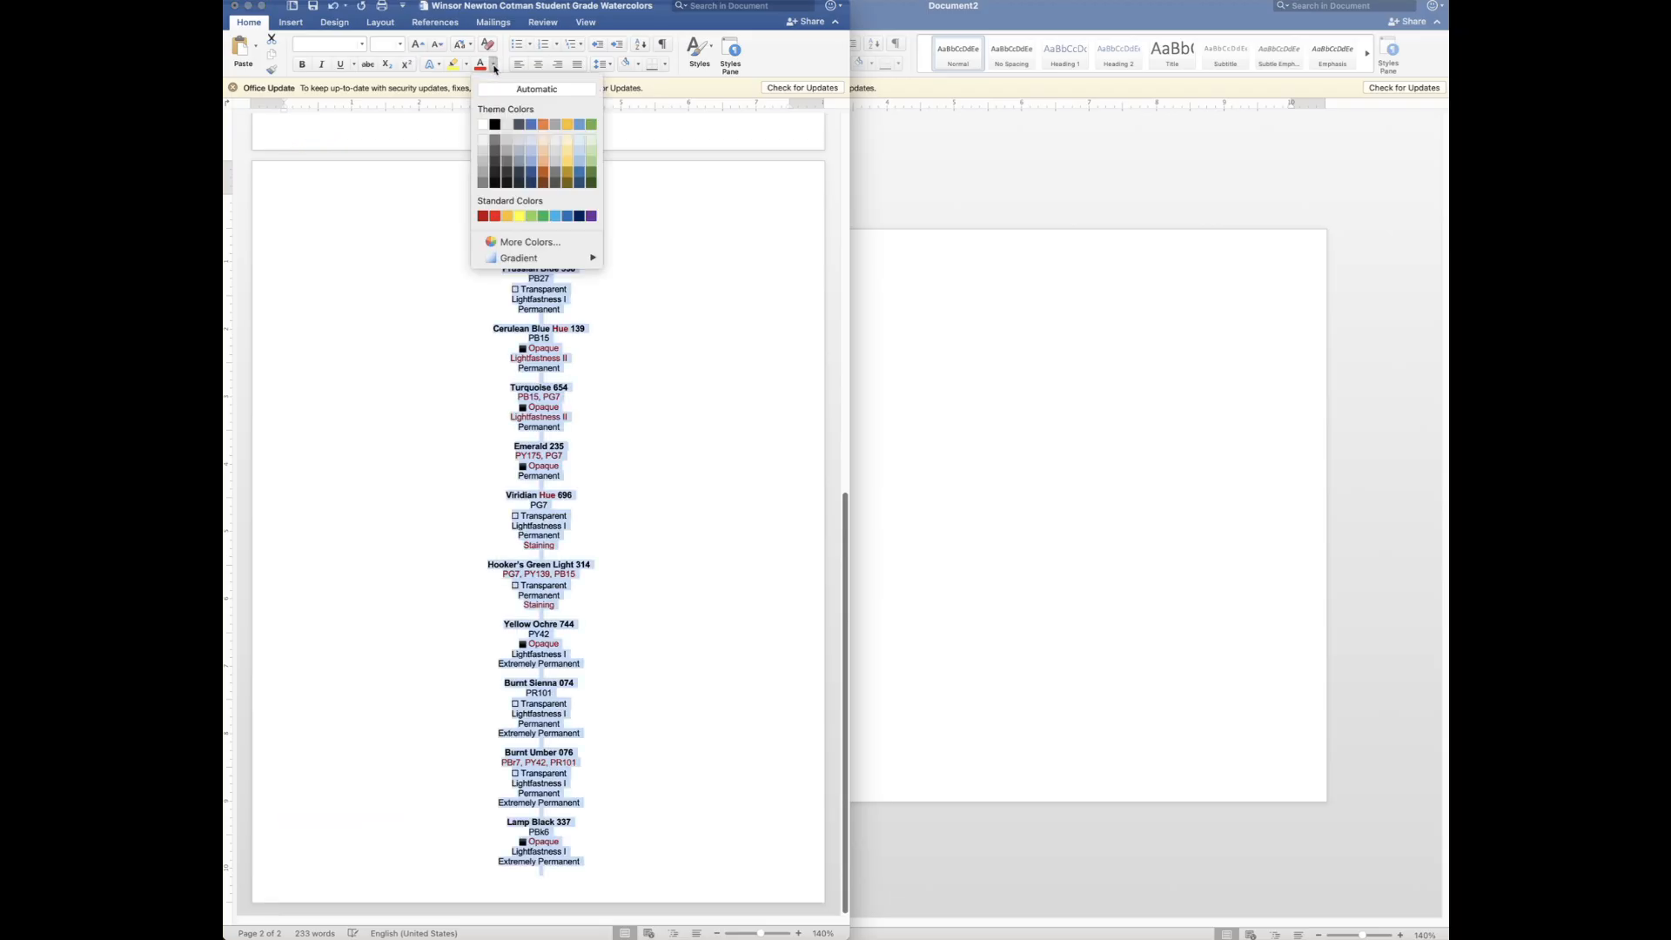
{"action": "left_click", "coordinate": [494, 124]}
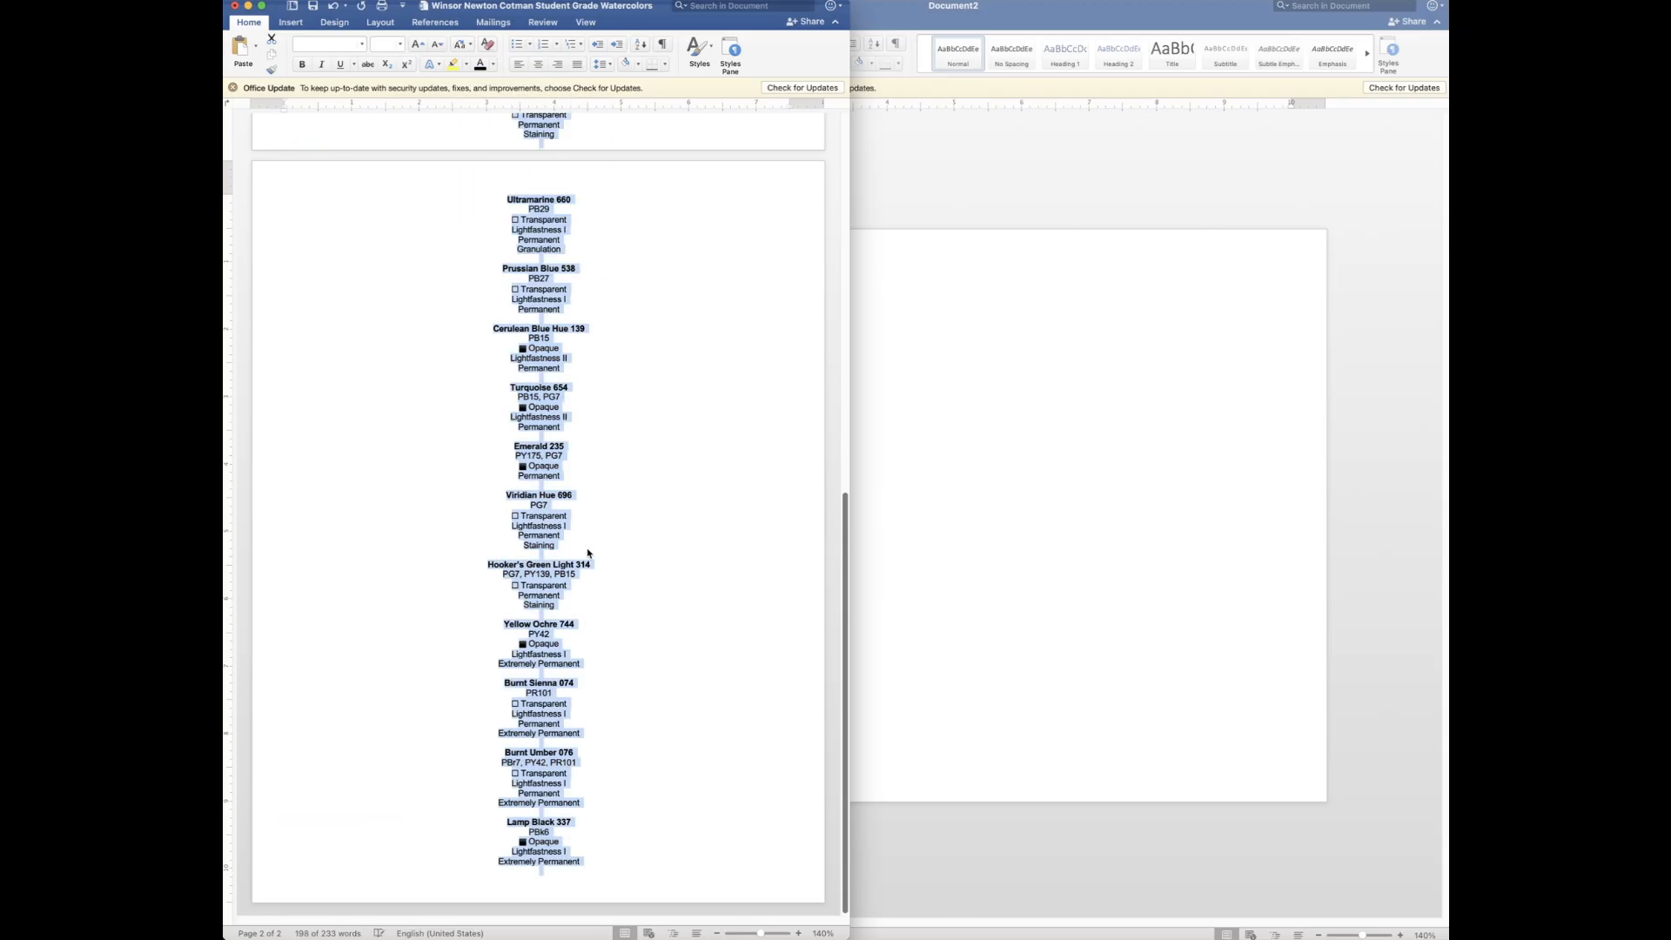
{"action": "scroll", "coordinate": [587, 553], "scroll_direction": "up", "scroll_amount": 10}
{"action": "left_click", "coordinate": [607, 475]}
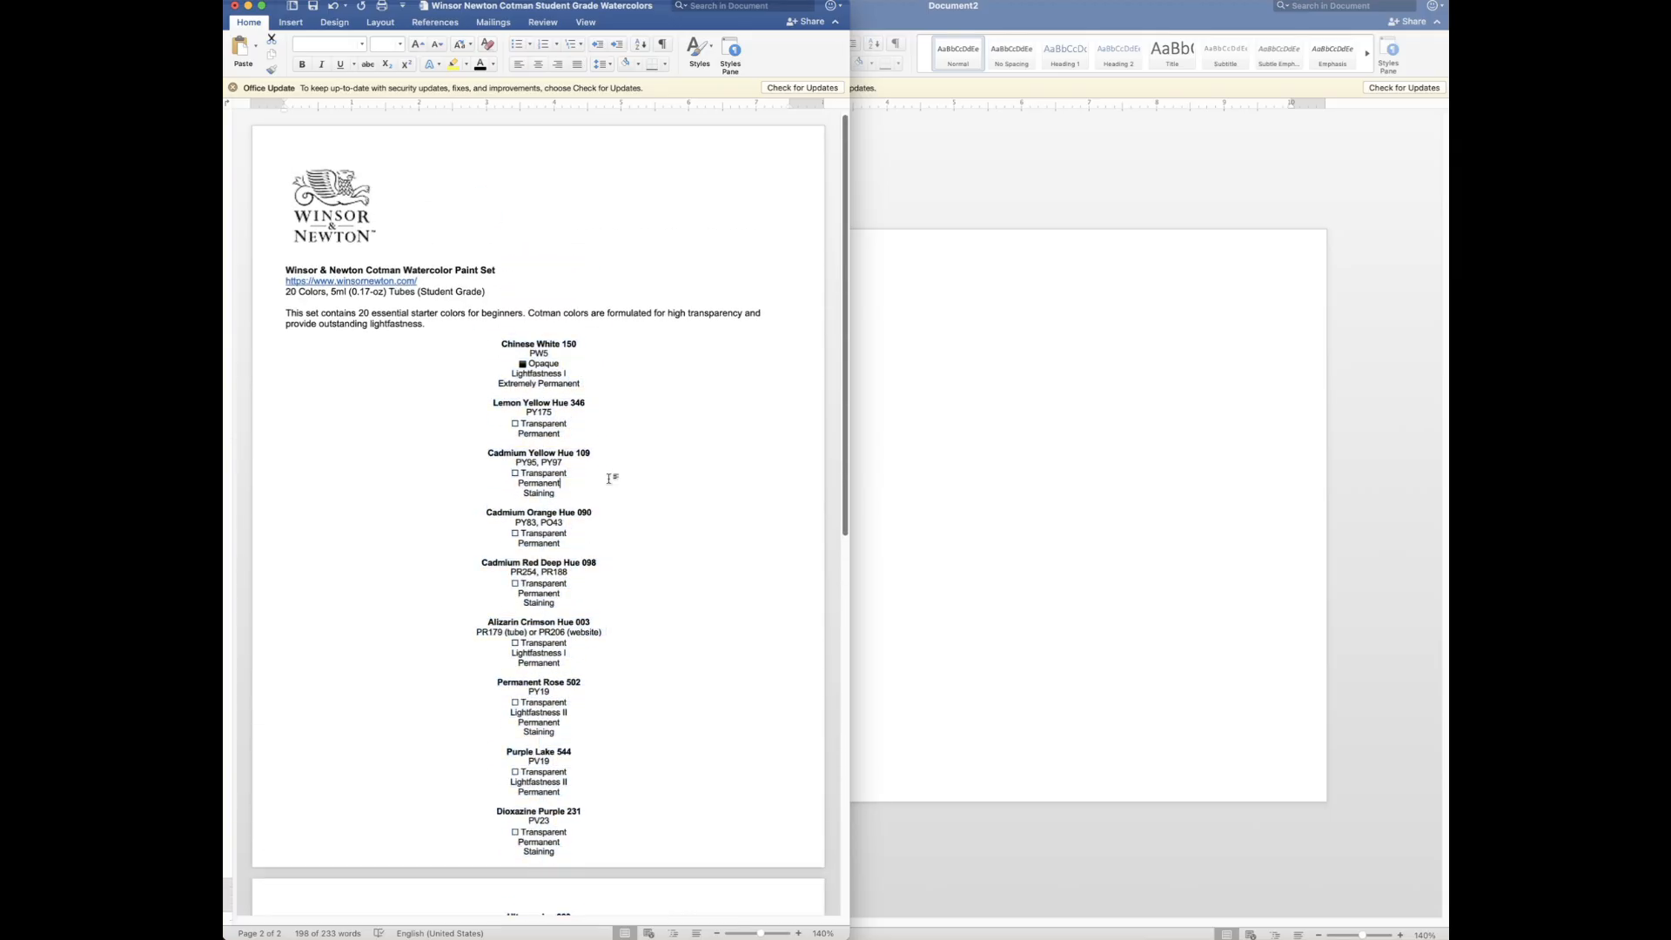
Copy the Winsor & Newton logo from the paint list and paste it into the blank landscape document
{"action": "left_click", "coordinate": [1179, 382]}
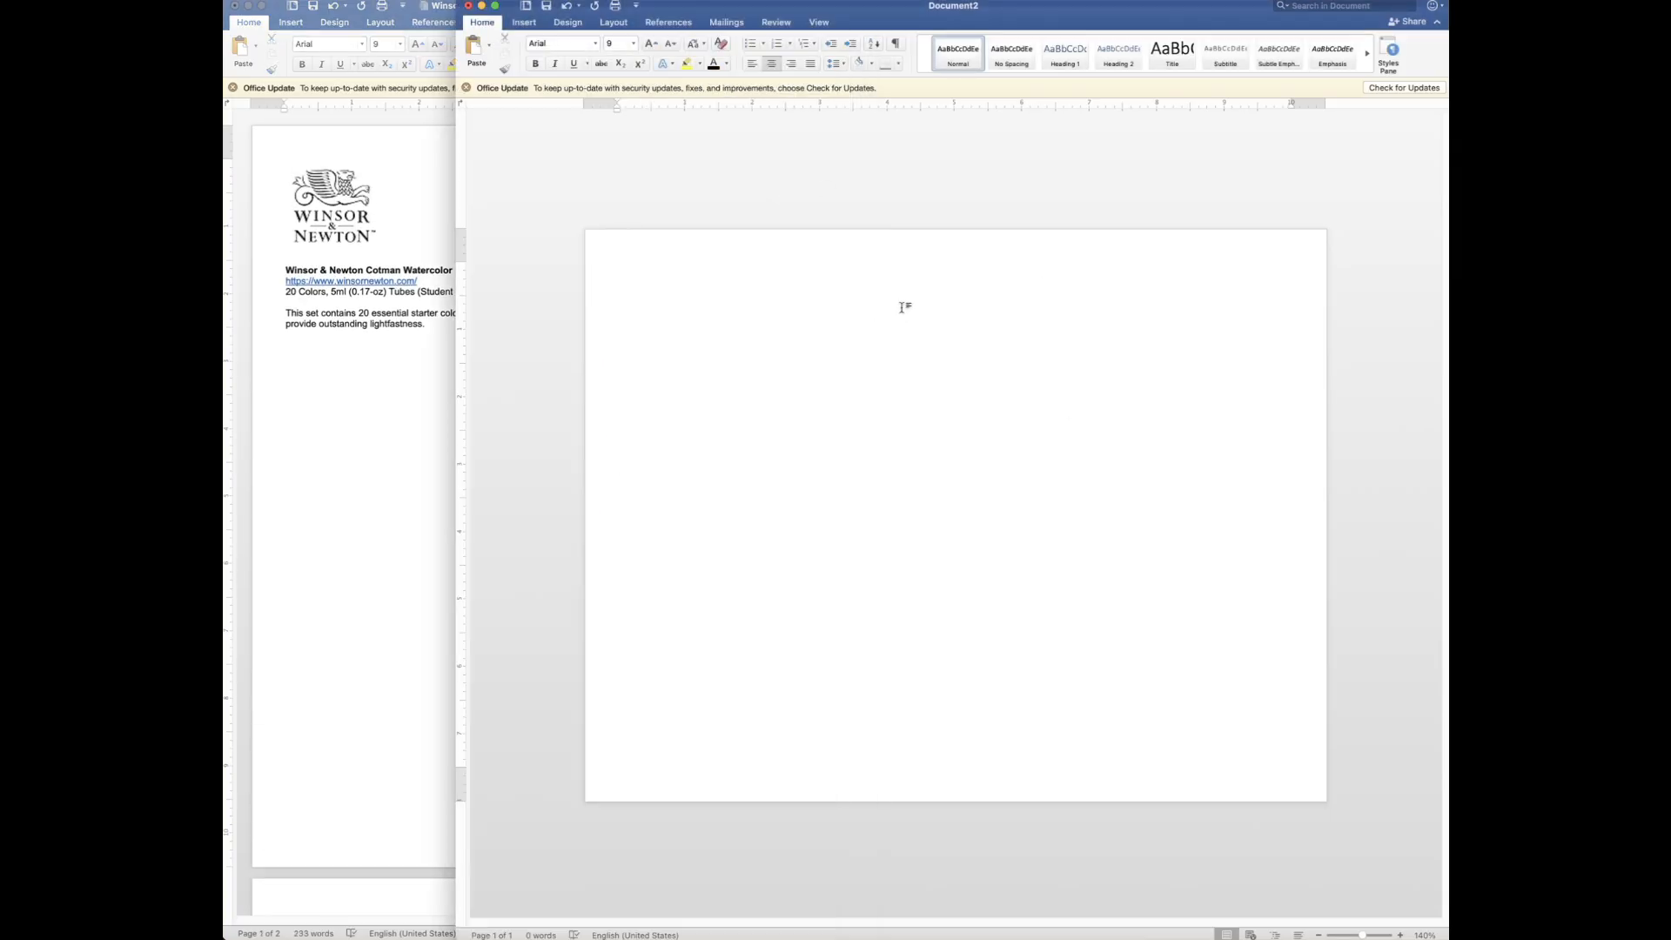
{"action": "left_click", "coordinate": [356, 235]}
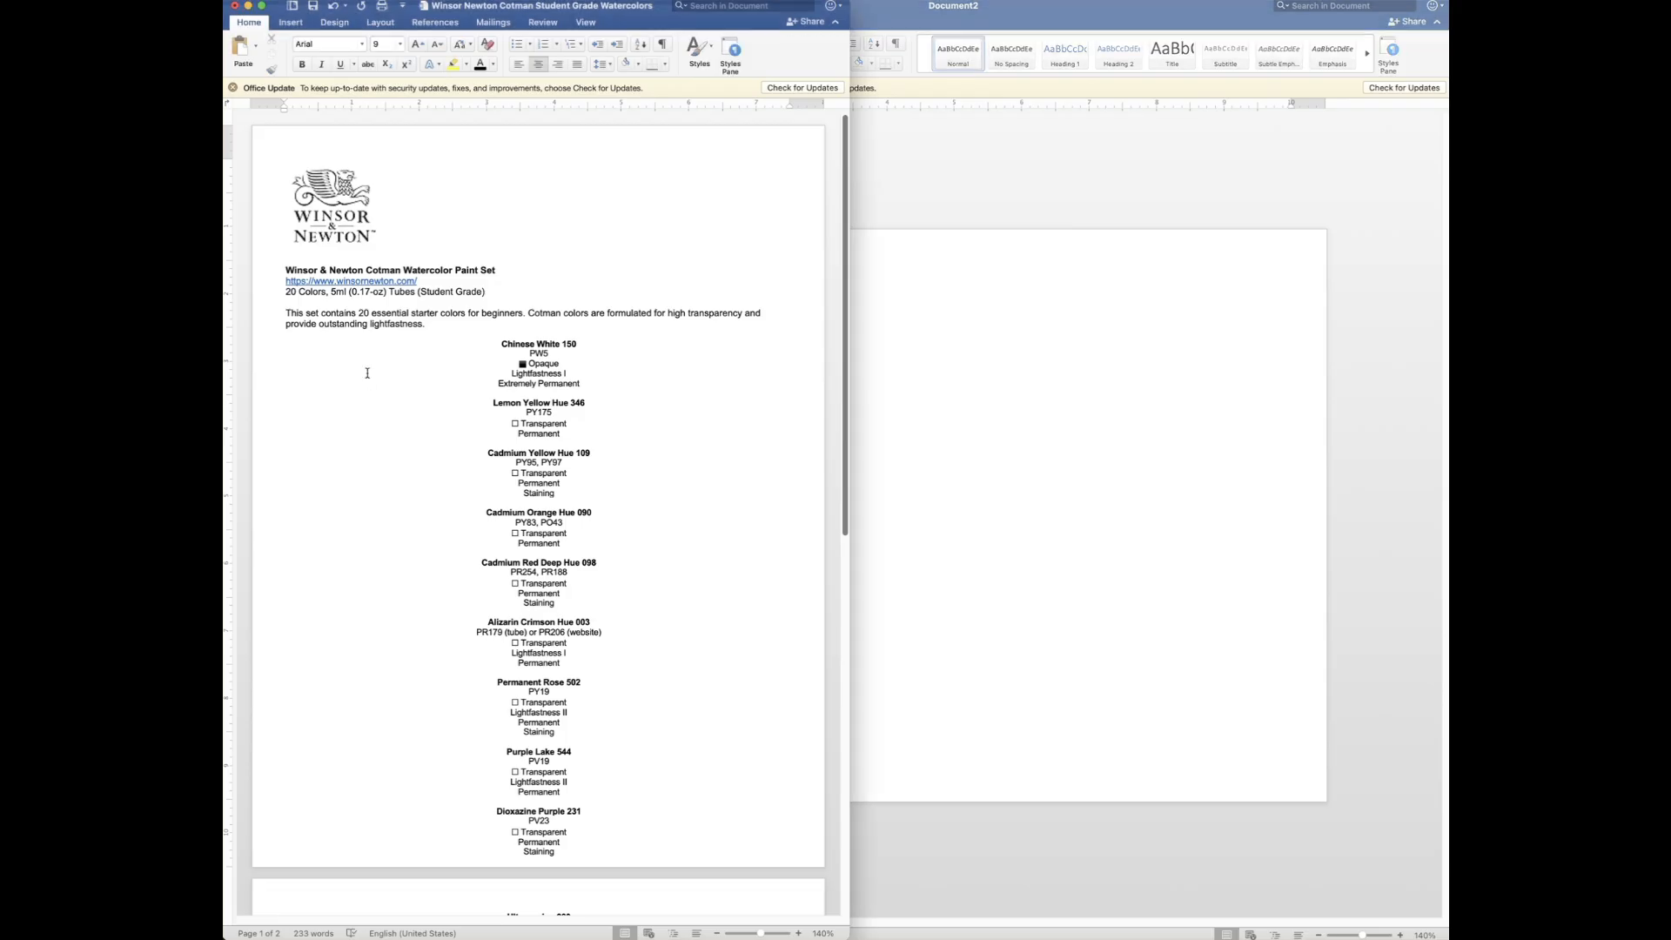
{"action": "left_click", "coordinate": [347, 206]}
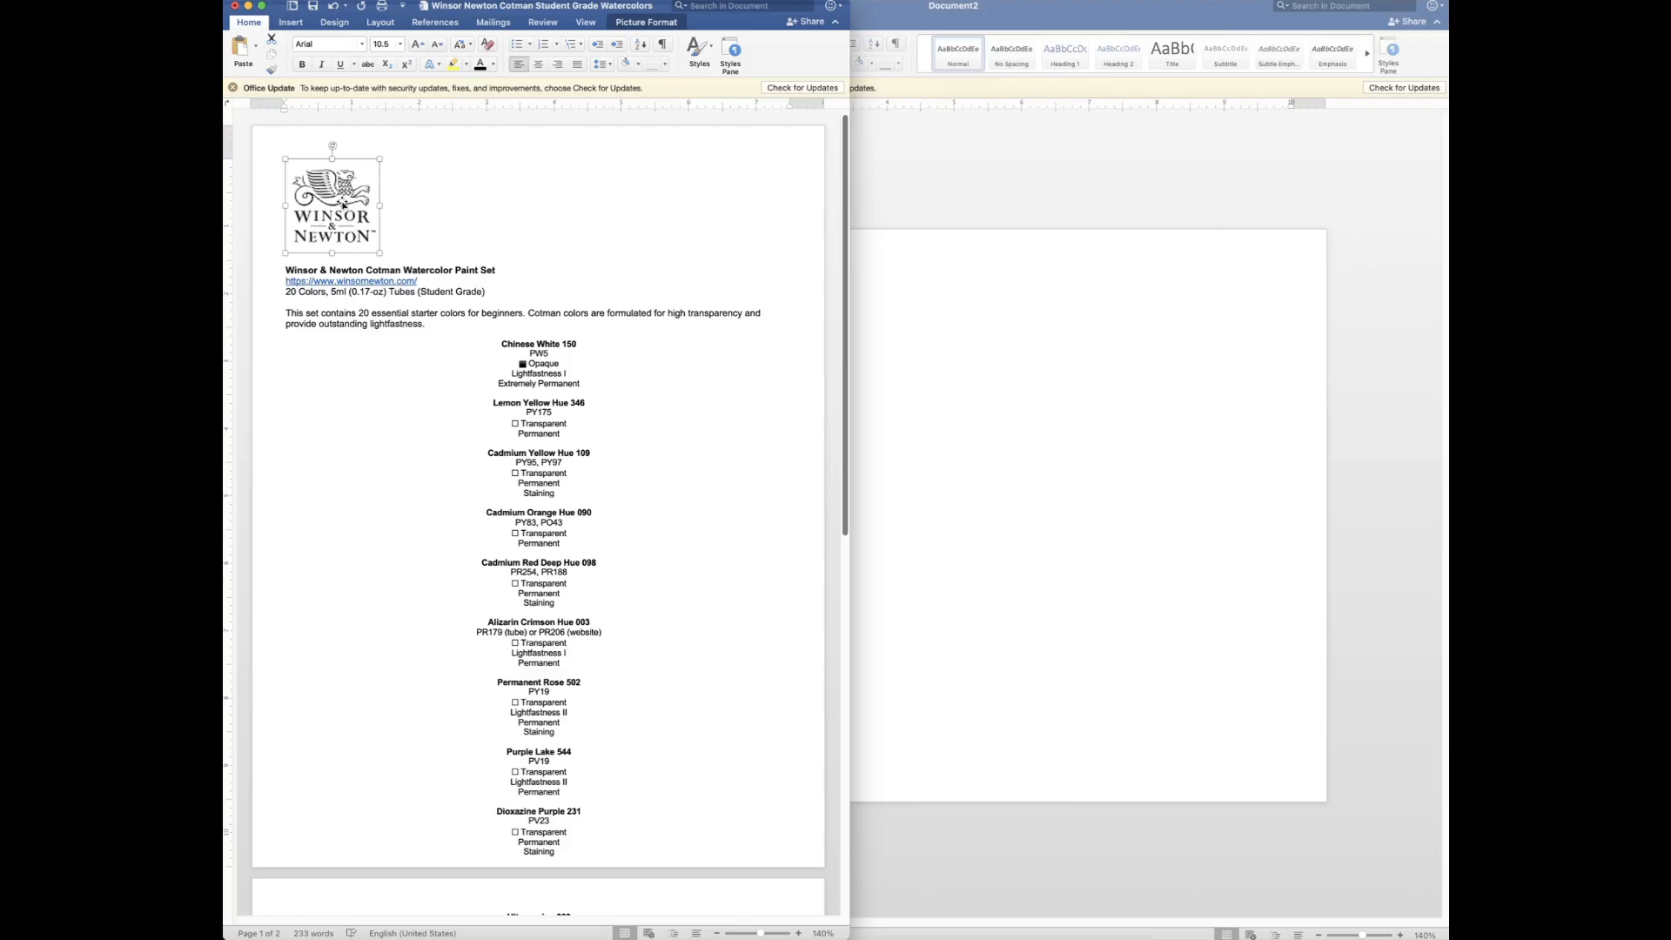
{"action": "right_click", "coordinate": [344, 204]}
{"action": "left_click", "coordinate": [364, 226]}
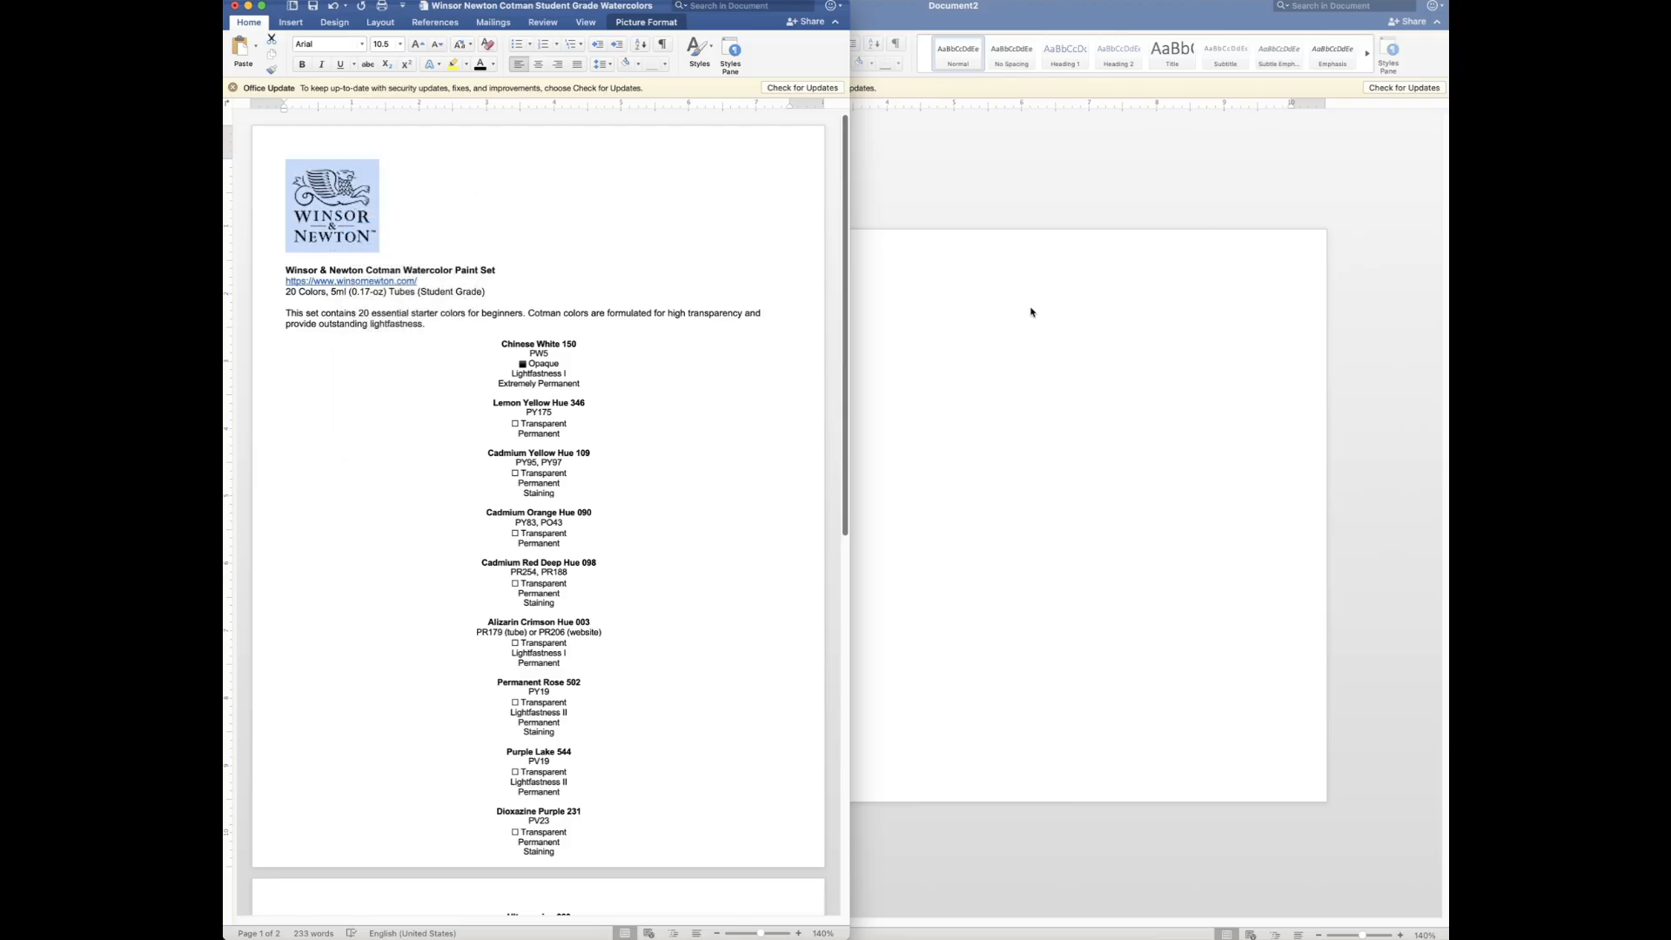
{"action": "left_click", "coordinate": [1030, 306]}
{"action": "left_click", "coordinate": [488, 58]}
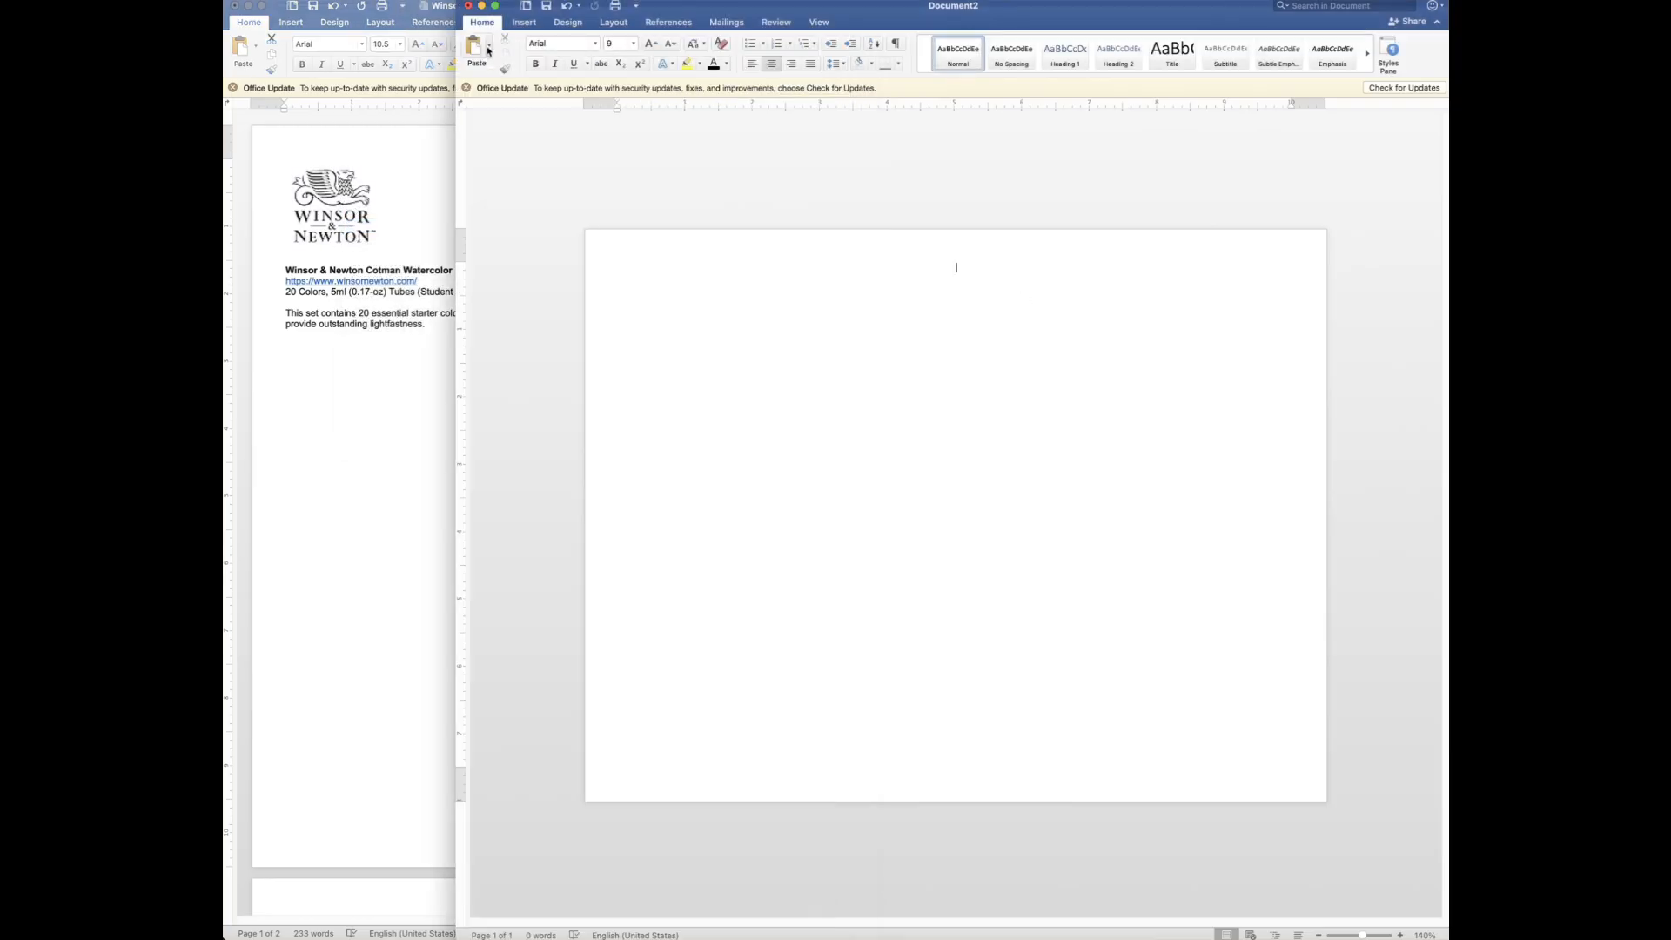
Shrink the pasted logo proportionally and crop the white space around its edges
{"action": "left_click", "coordinate": [943, 335]}
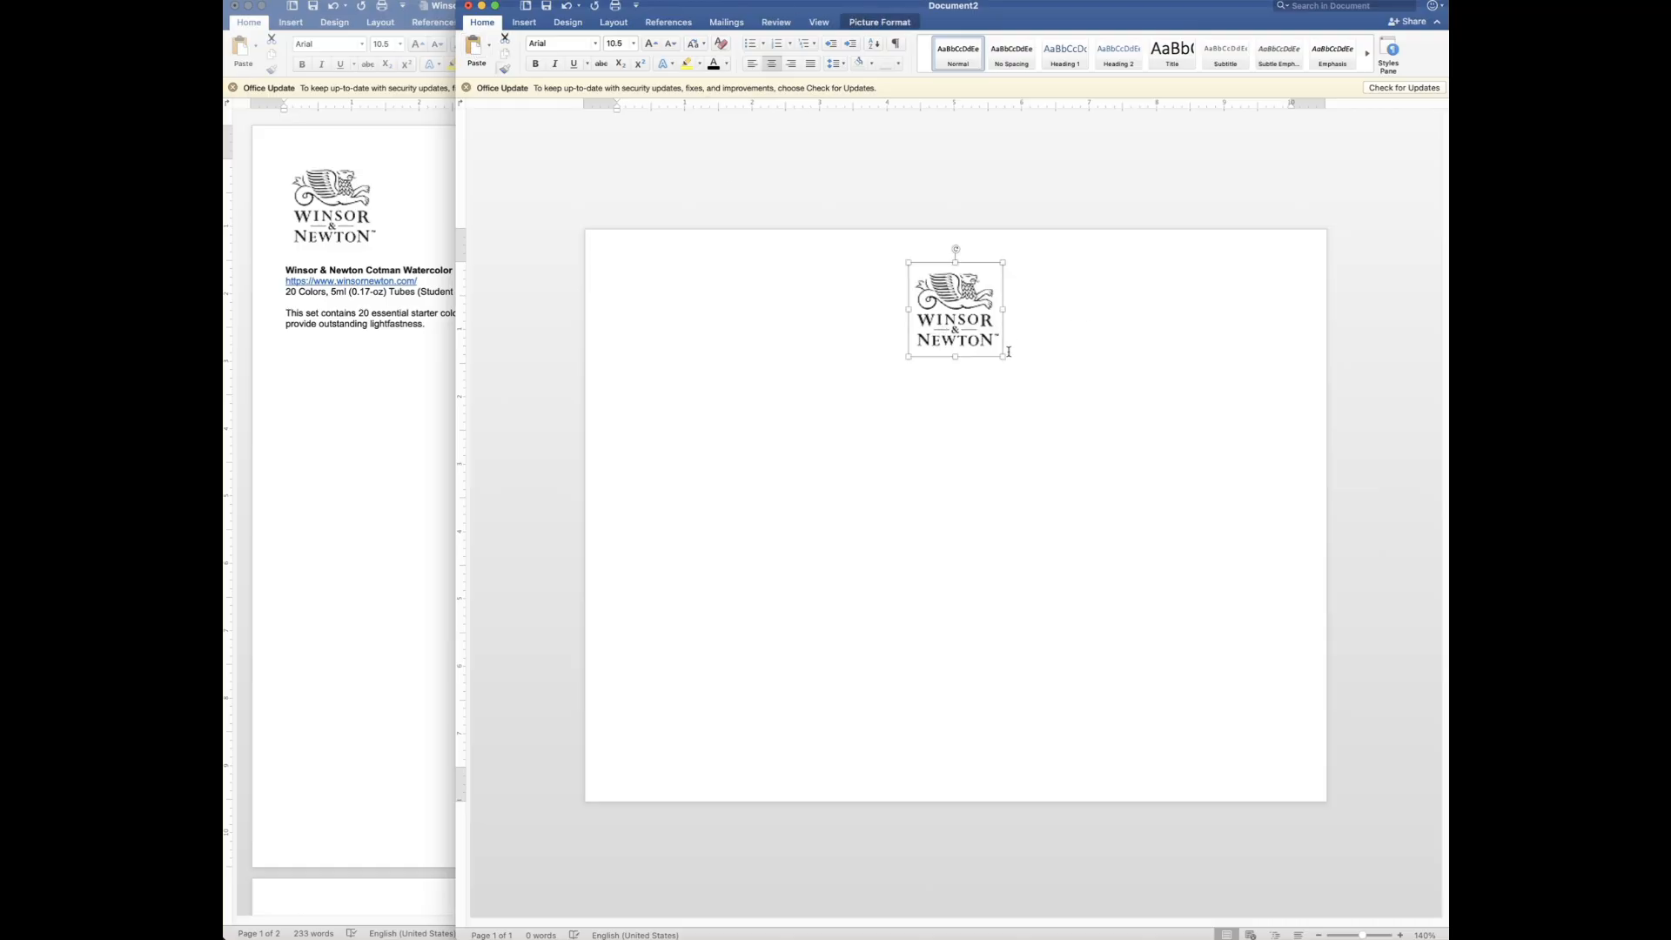
{"action": "left_click_drag", "start_coordinate": [1001, 355], "coordinate": [989, 329]}
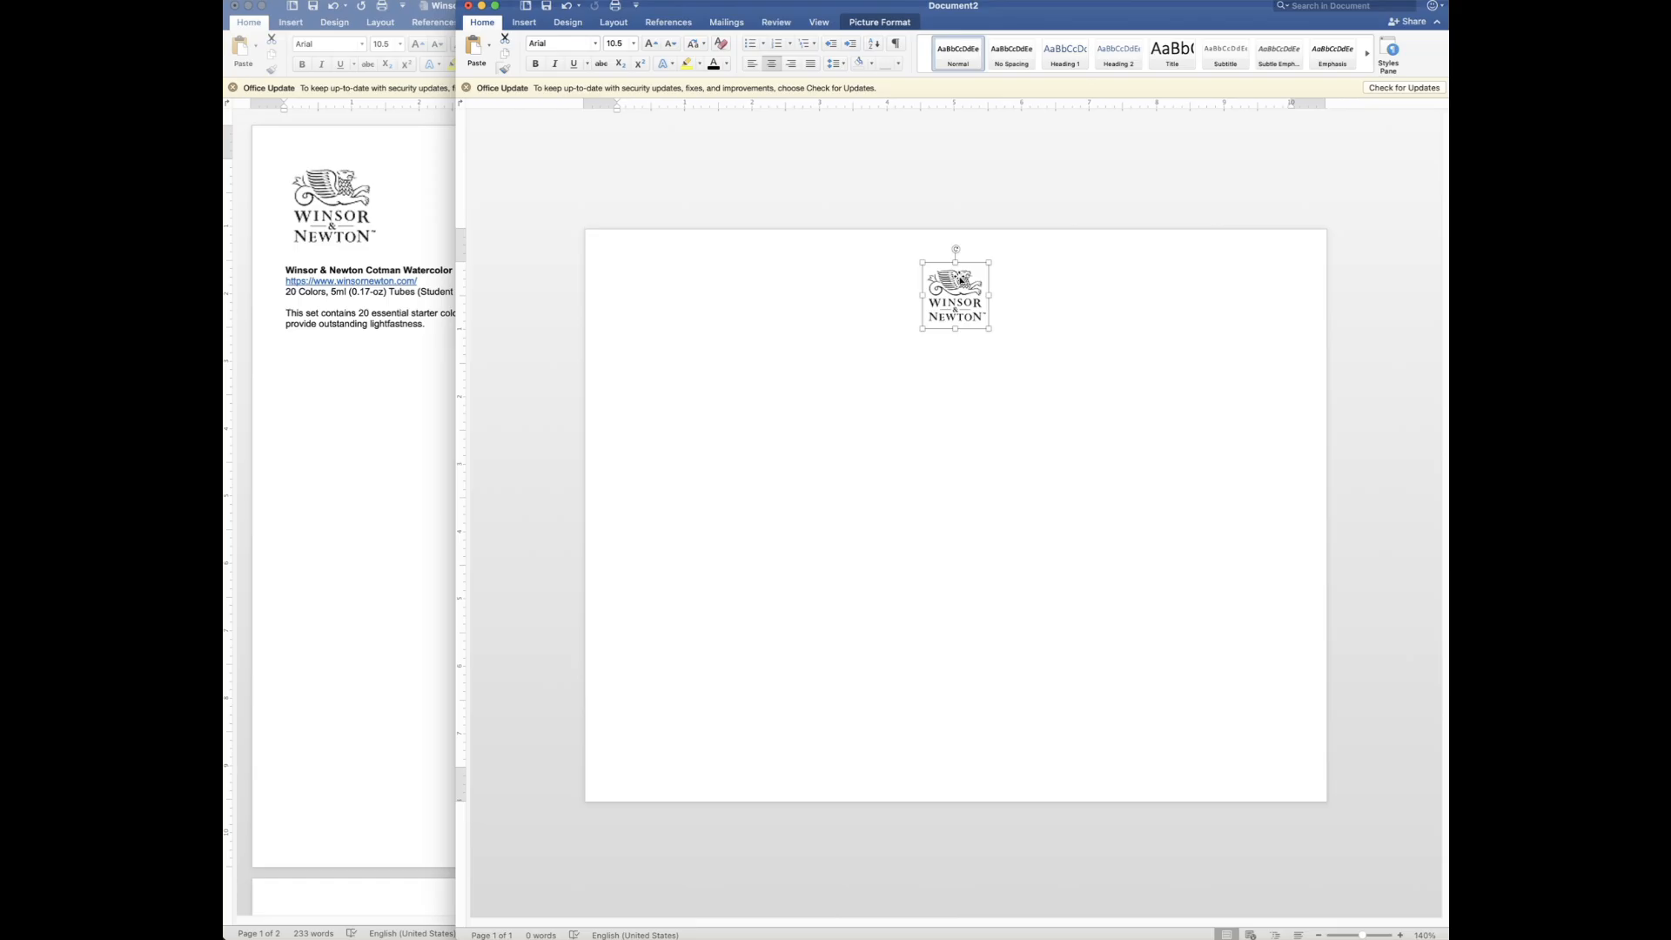
{"action": "right_click", "coordinate": [960, 279]}
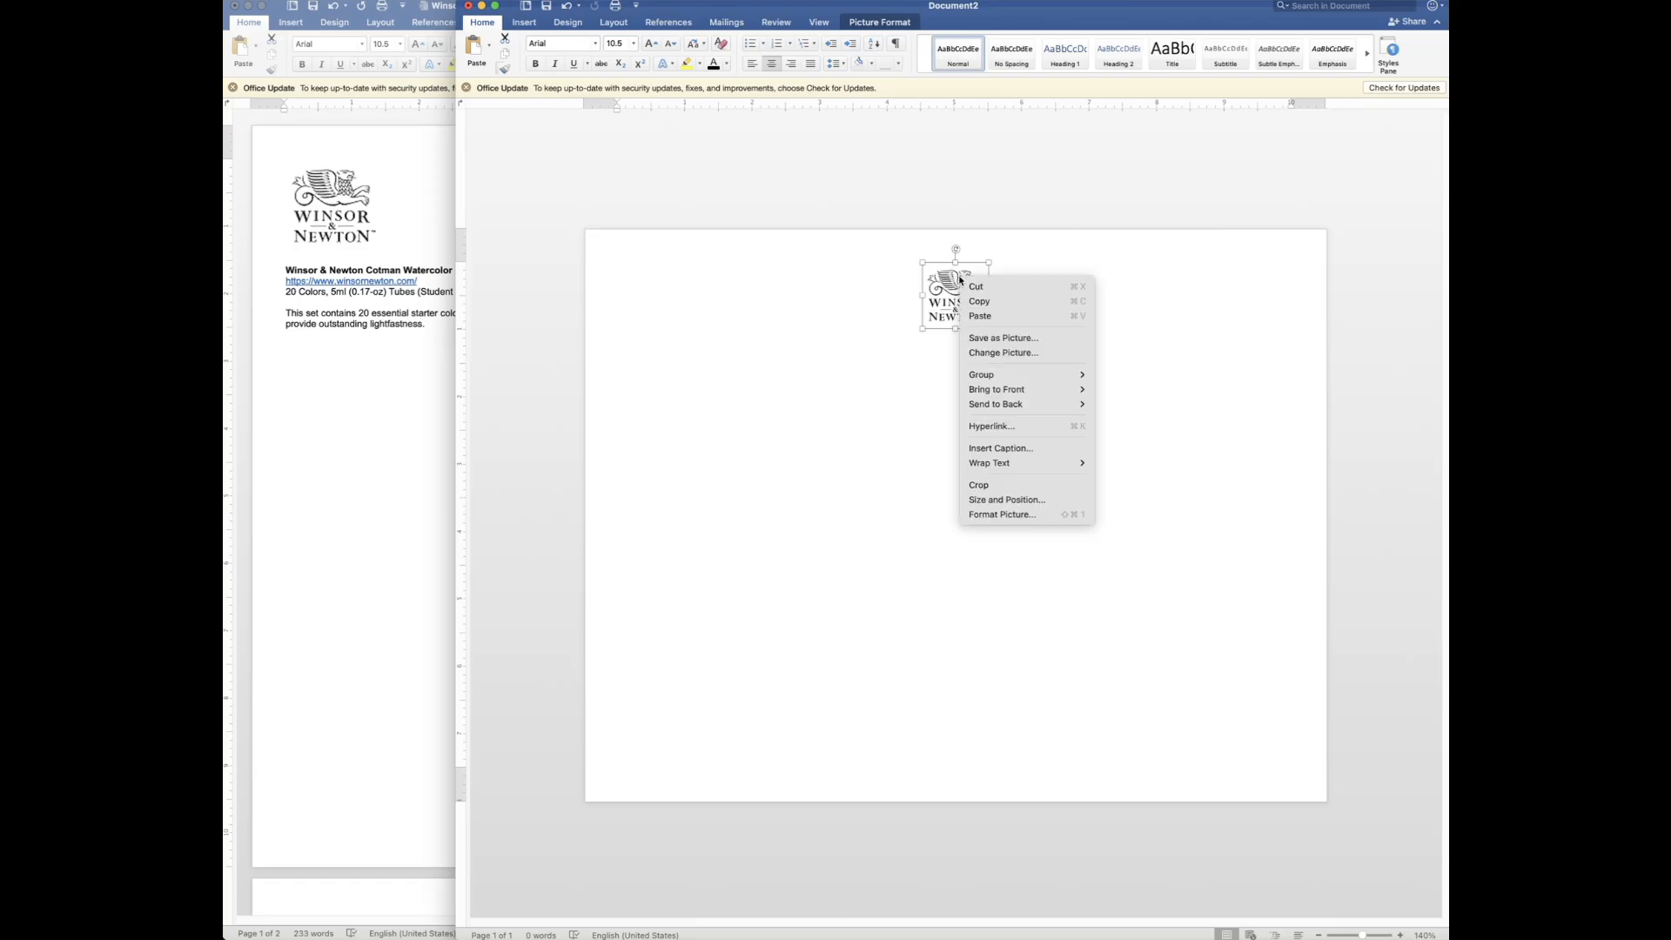
{"action": "left_click", "coordinate": [1025, 484]}
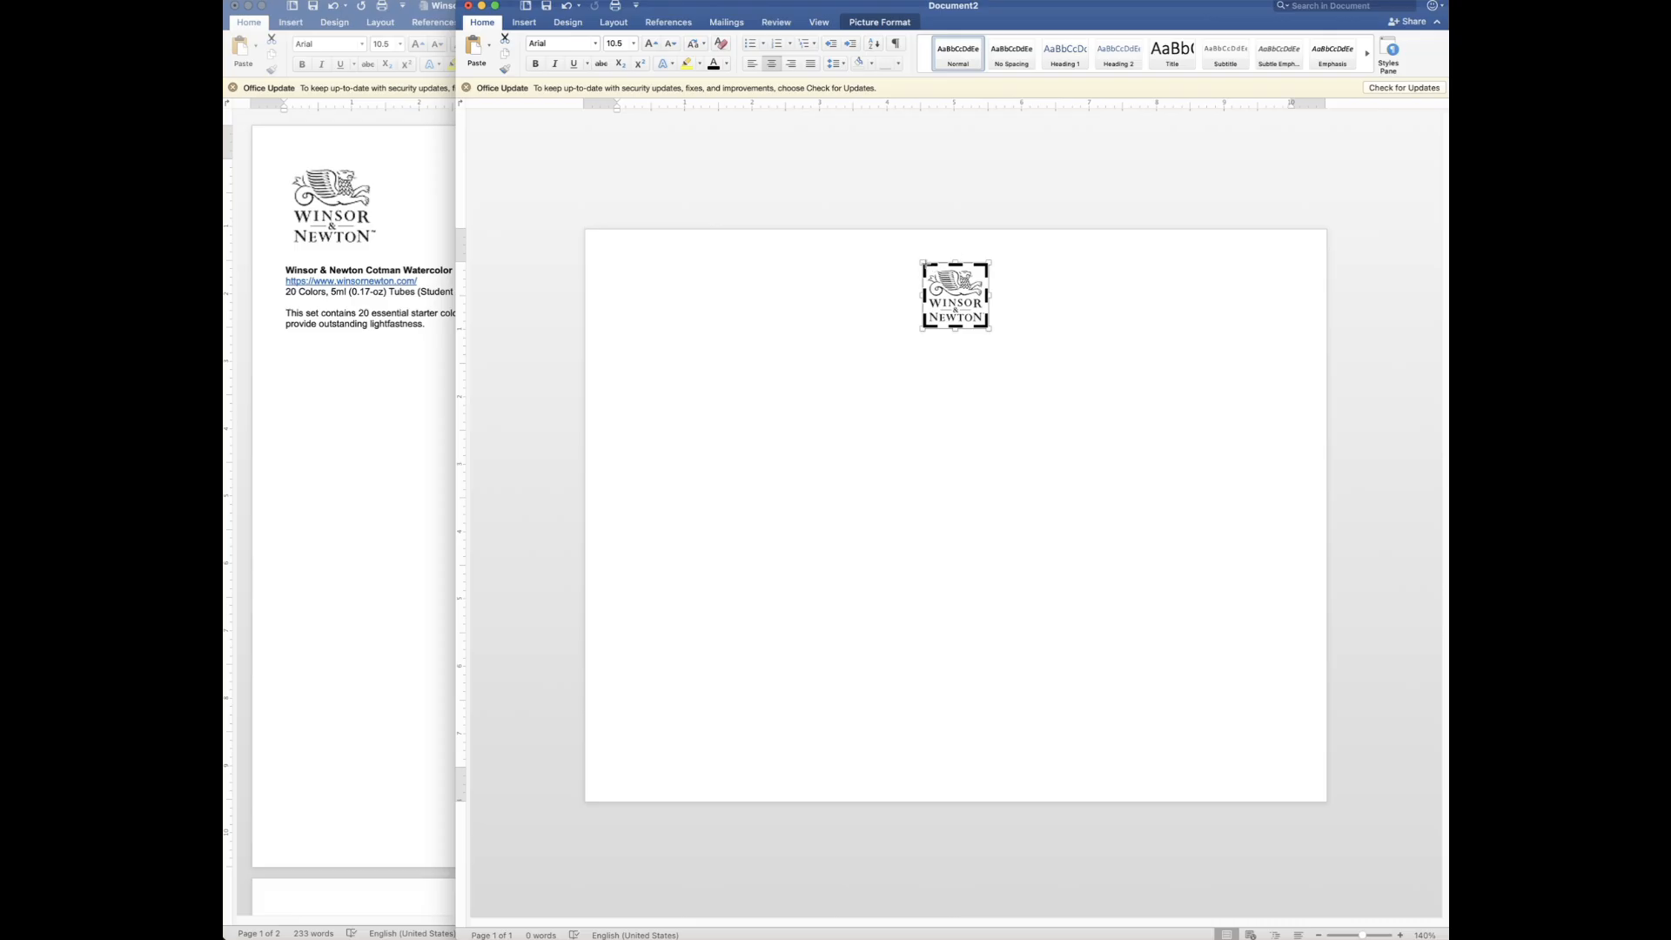
{"action": "left_click_drag", "start_coordinate": [925, 264], "coordinate": [929, 270]}
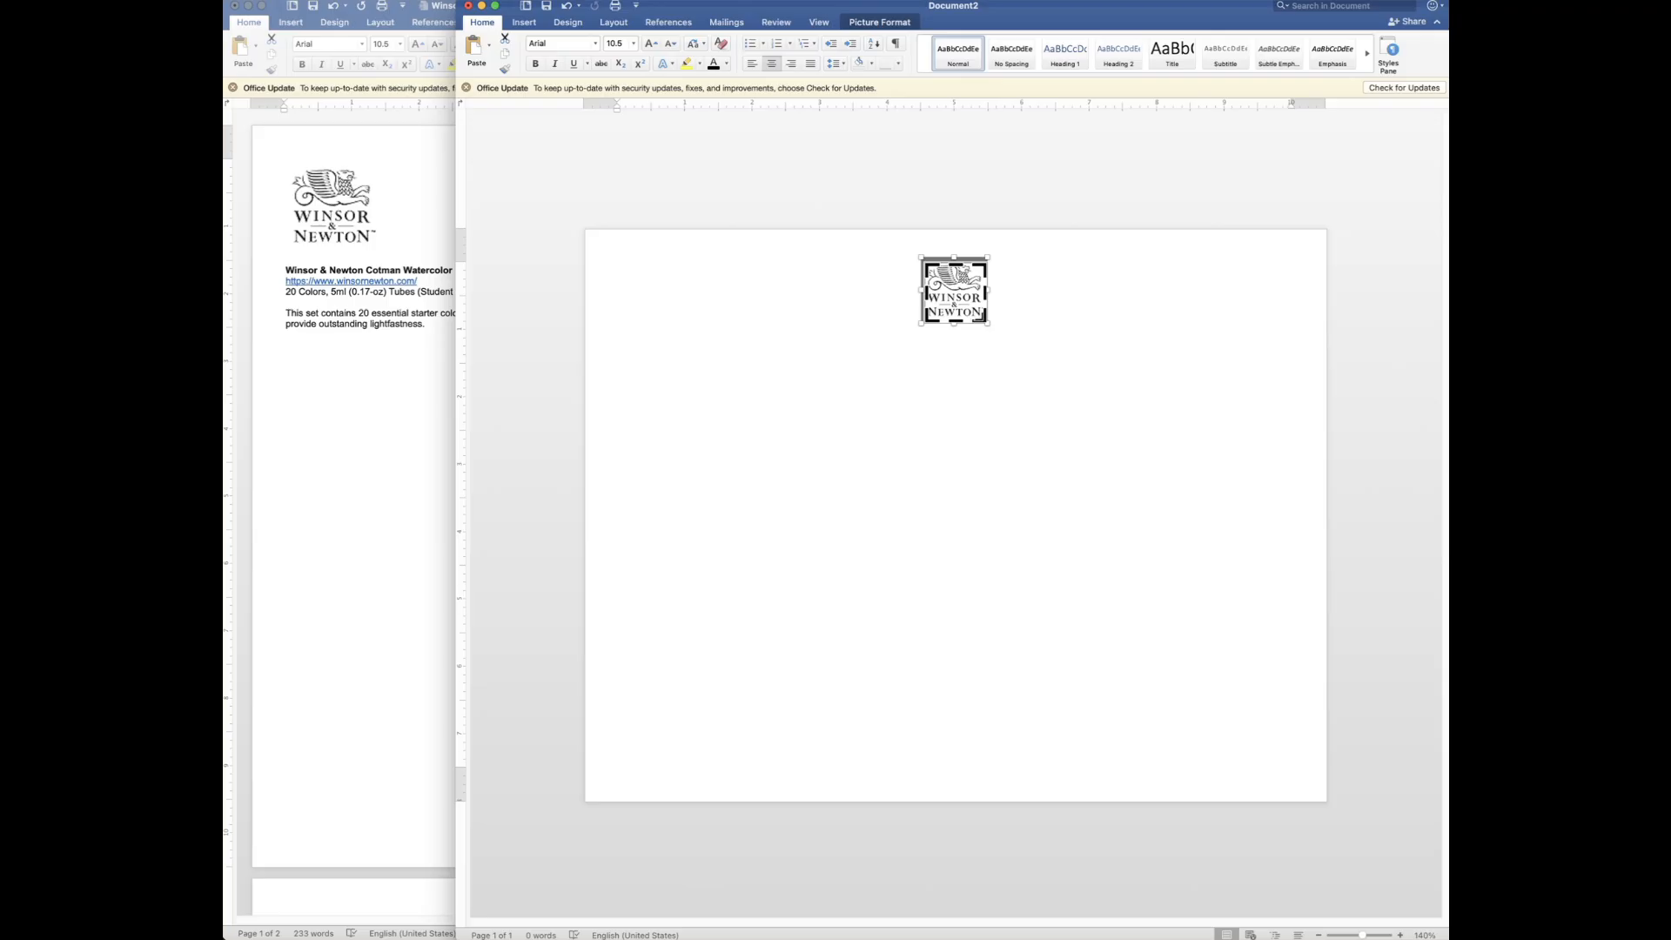
{"action": "left_click_drag", "start_coordinate": [980, 319], "coordinate": [979, 315]}
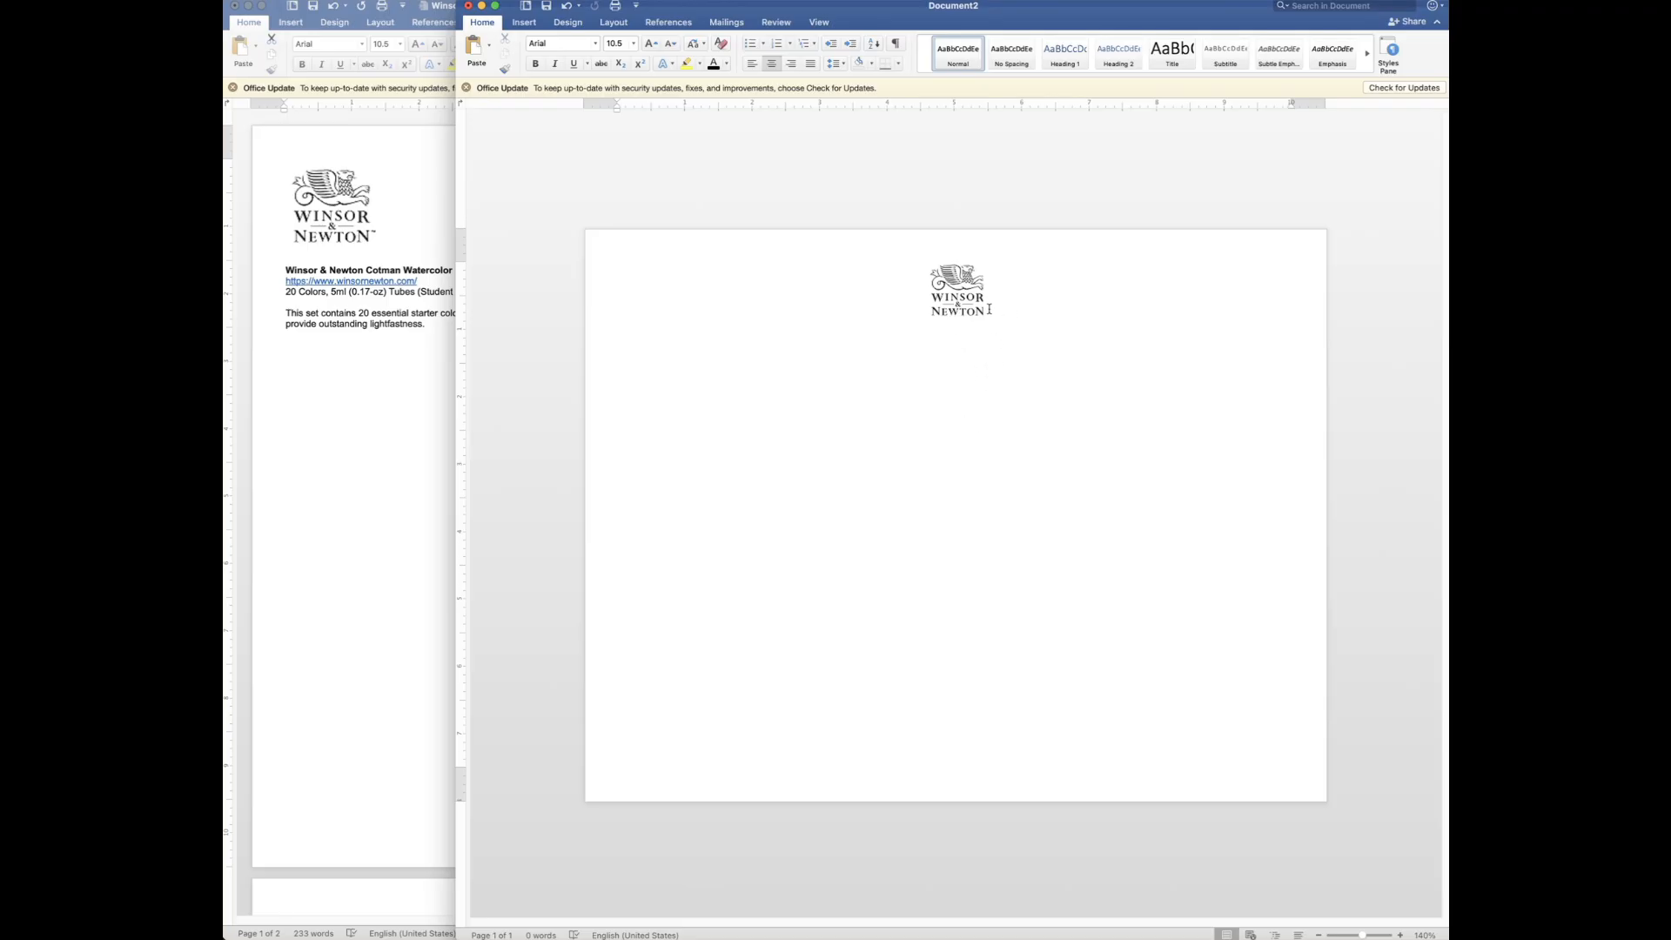
Add a new line below the logo and insert a table of five columns and one row
{"action": "key", "text": "Return"}
{"action": "left_click", "coordinate": [524, 23]}
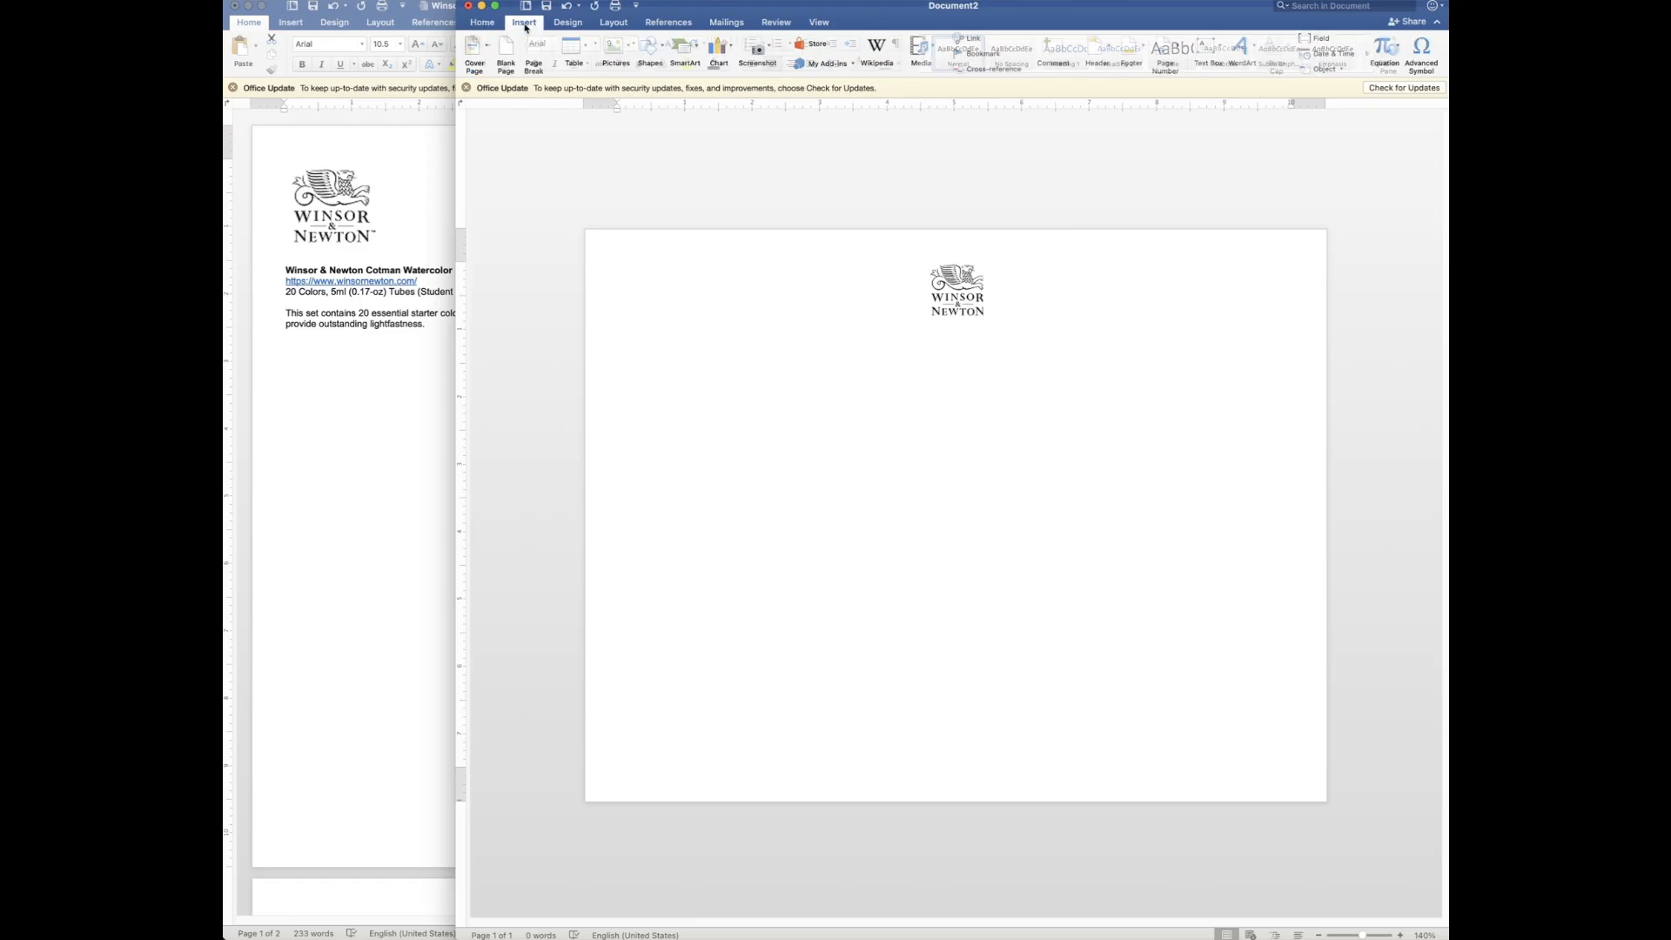
{"action": "left_click", "coordinate": [581, 47]}
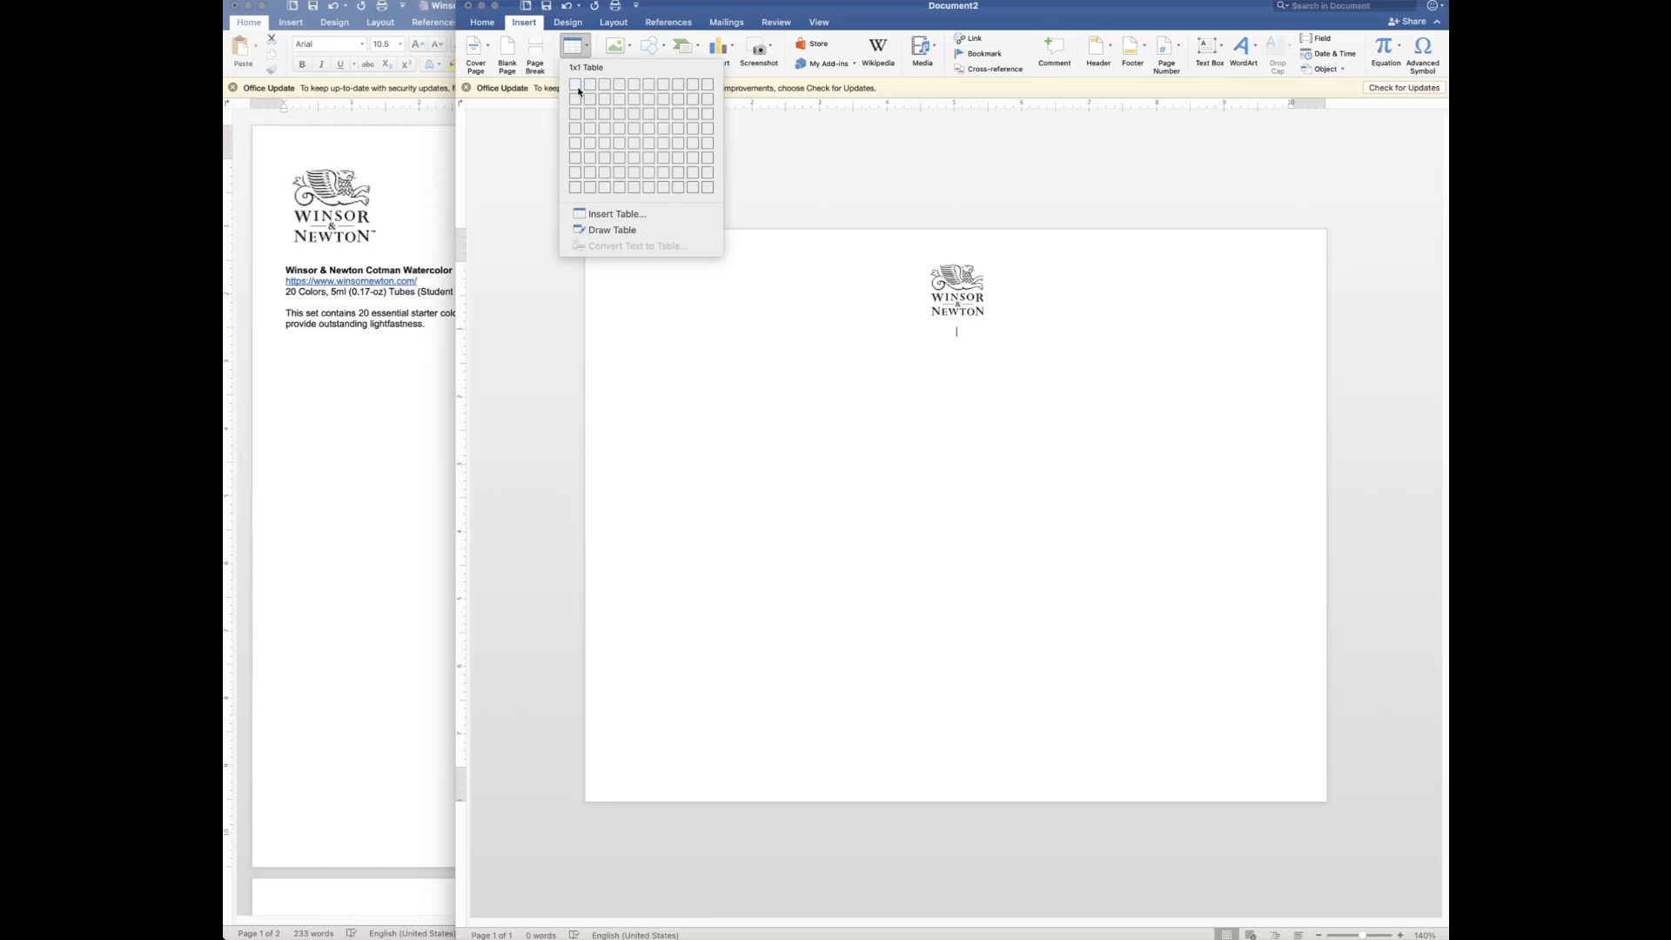
{"action": "left_click", "coordinate": [634, 87]}
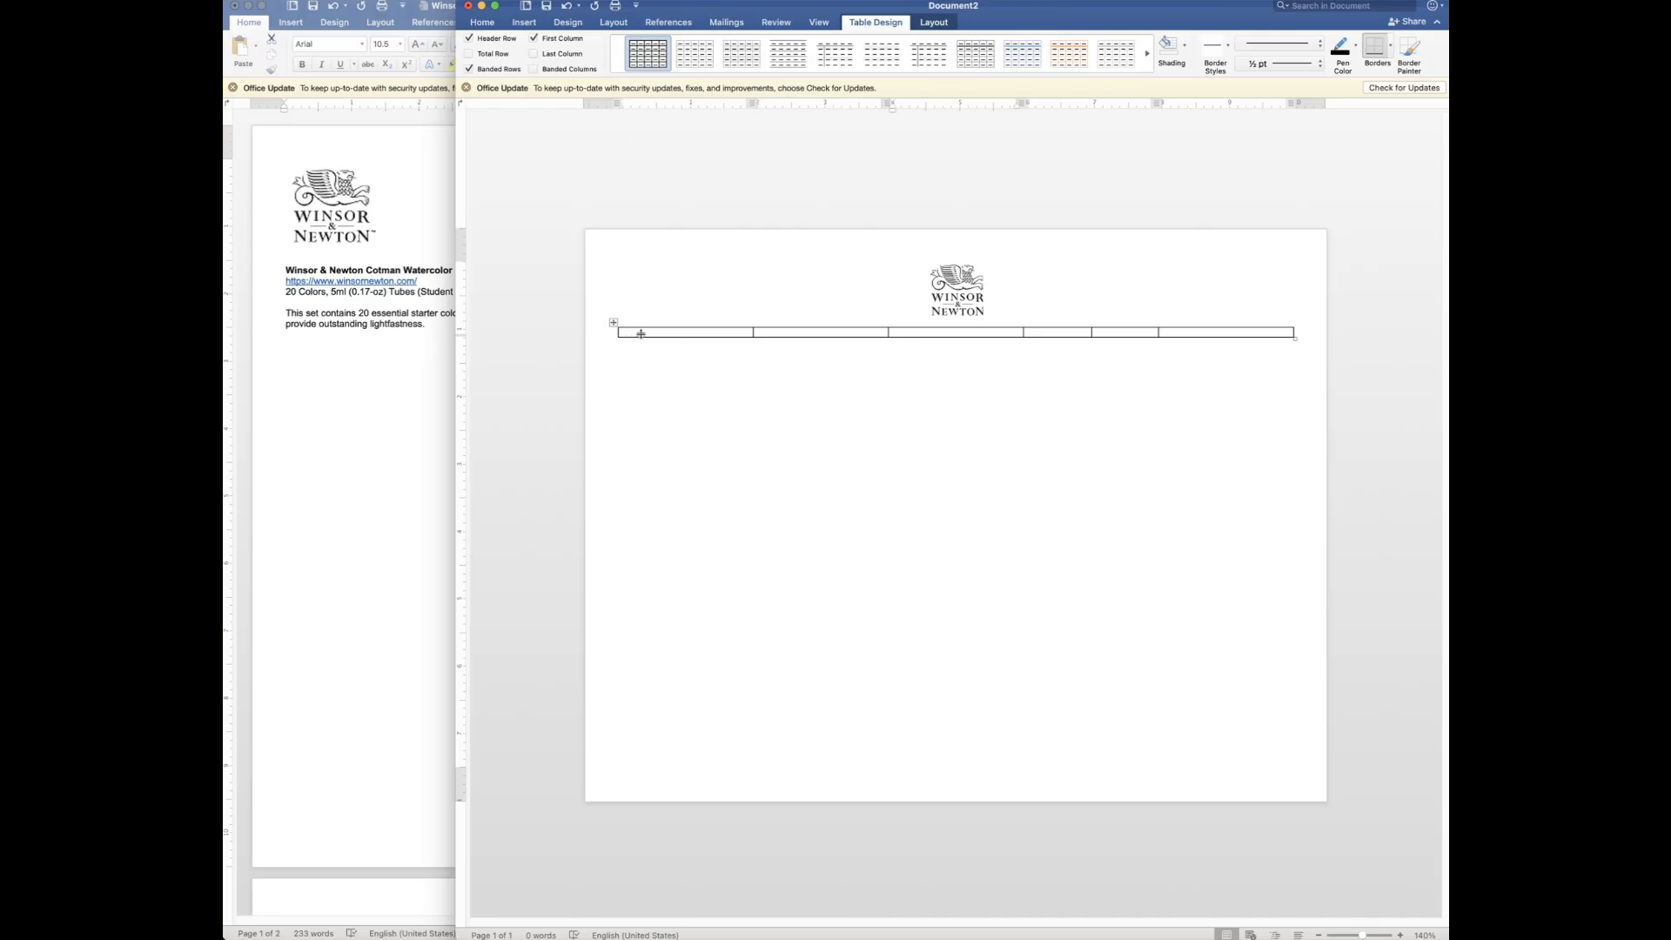
Add a second row to the table and heighten the first row with five extra blank lines
{"action": "key", "text": "Tab"}
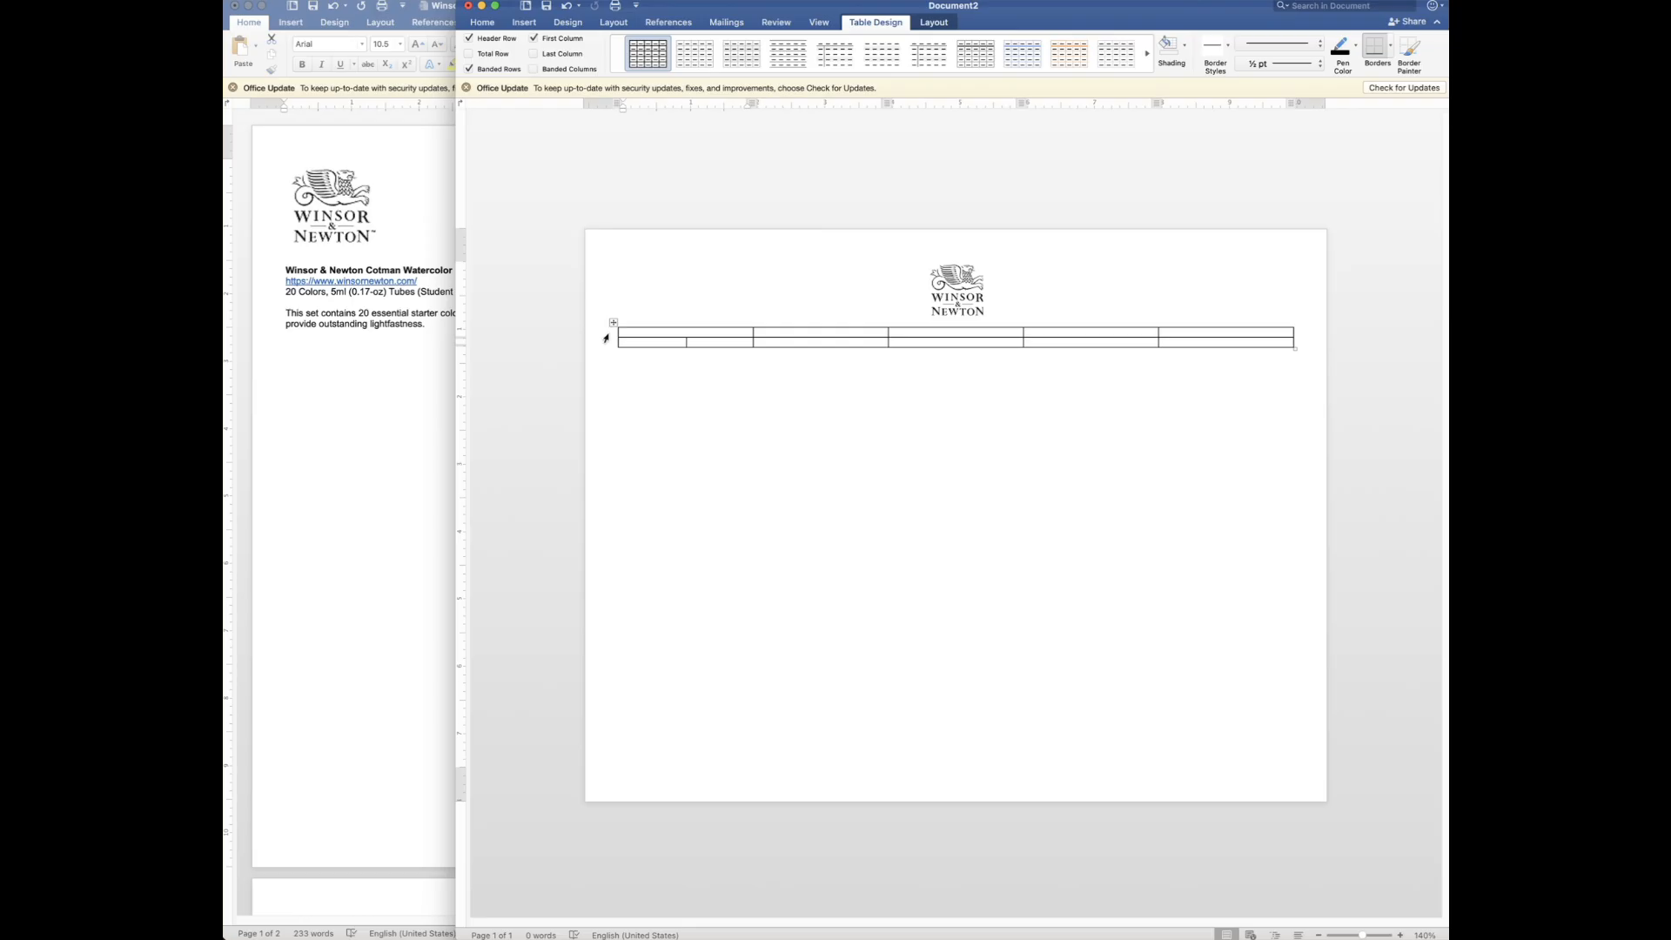
{"action": "left_click", "coordinate": [629, 330]}
{"action": "key", "text": "Return"}
{"action": "key", "text": "Return"}
{"action": "key", "text": "Return"}
{"action": "key", "text": "Return"}
{"action": "key", "text": "Return"}
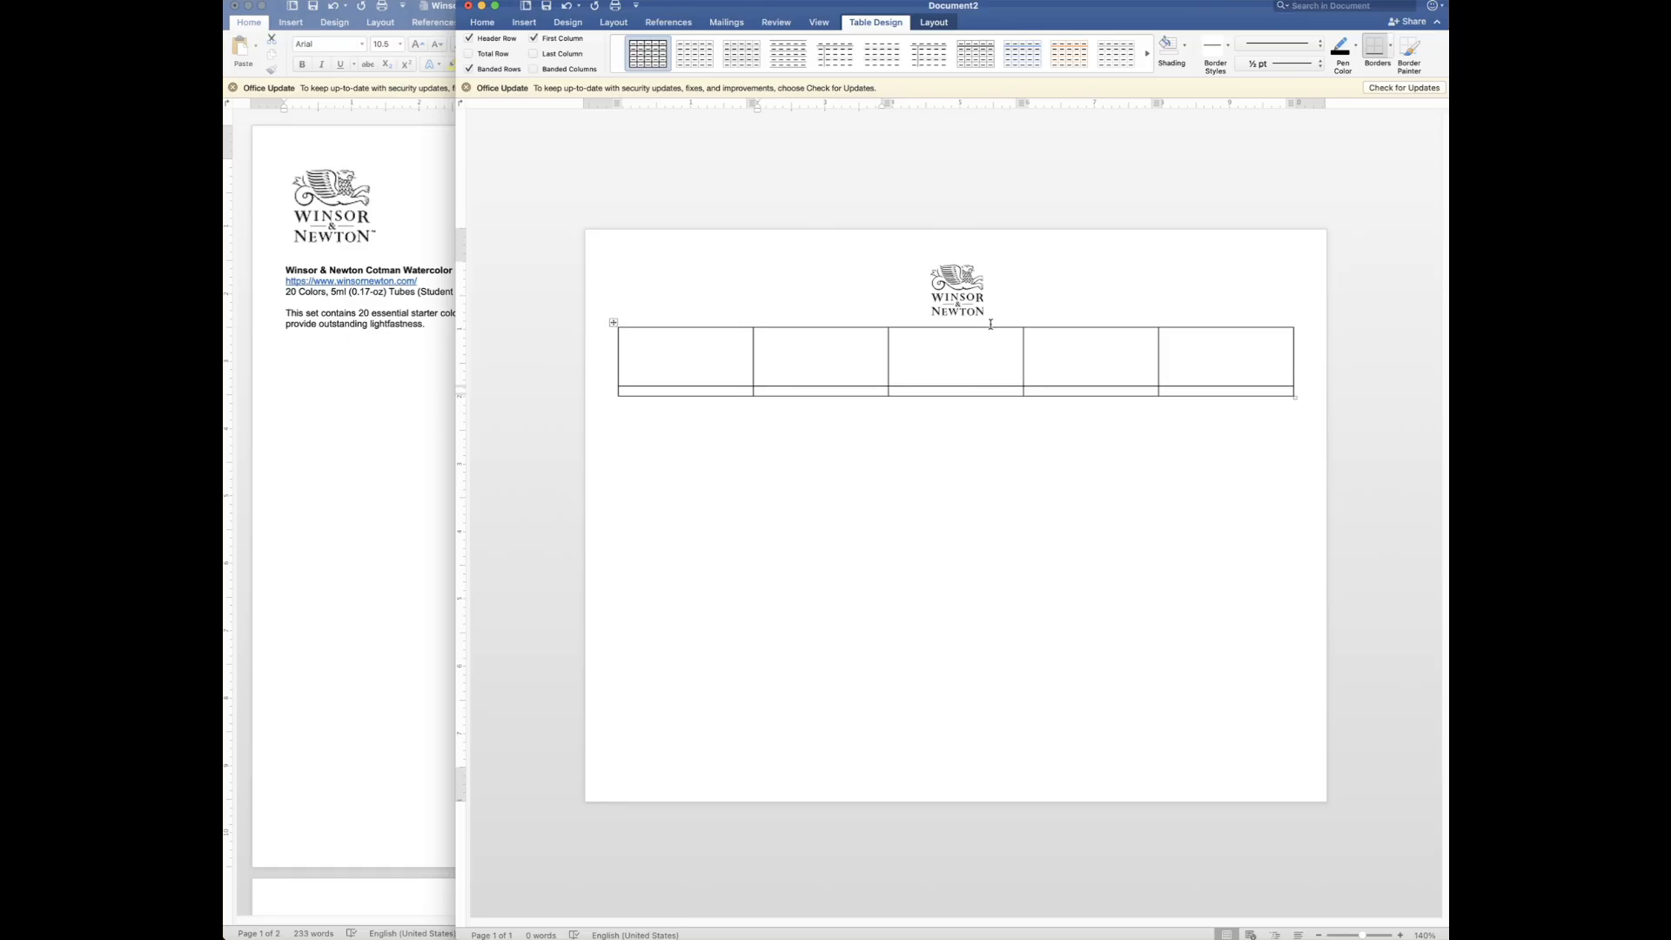
Cut the Chinese White 150 entry from the paint list and paste it into the first cell of the second row
{"action": "left_click", "coordinate": [707, 393]}
{"action": "left_click", "coordinate": [434, 501]}
{"action": "left_click_drag", "start_coordinate": [476, 343], "coordinate": [481, 390]}
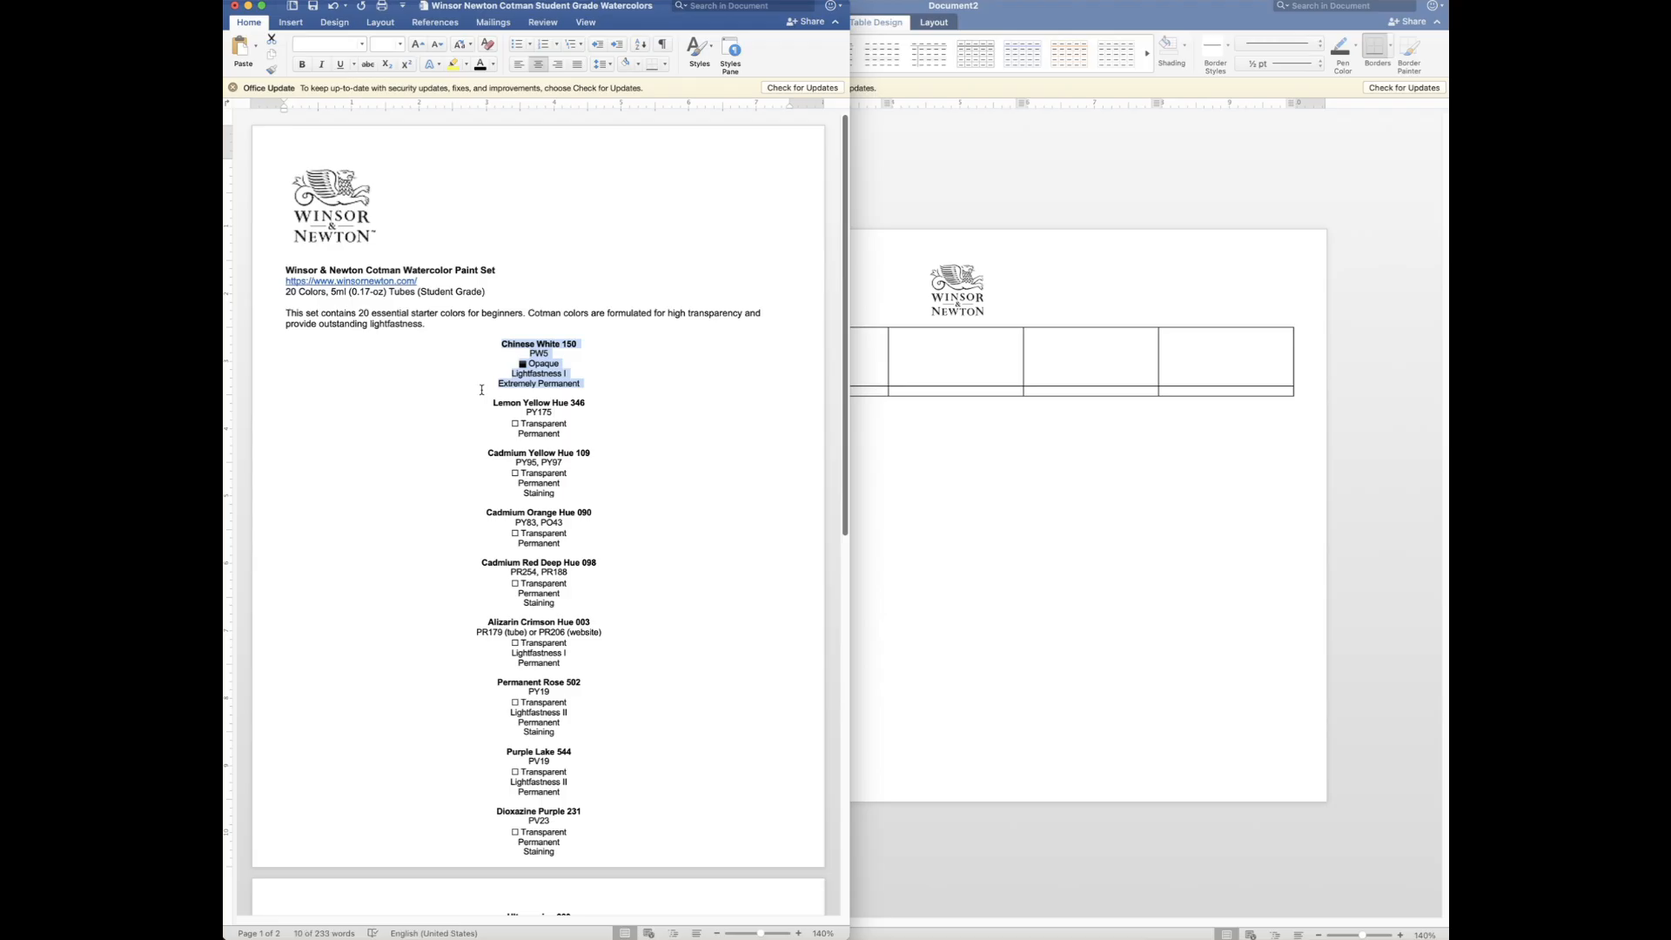
{"action": "key", "text": "ctrl+x"}
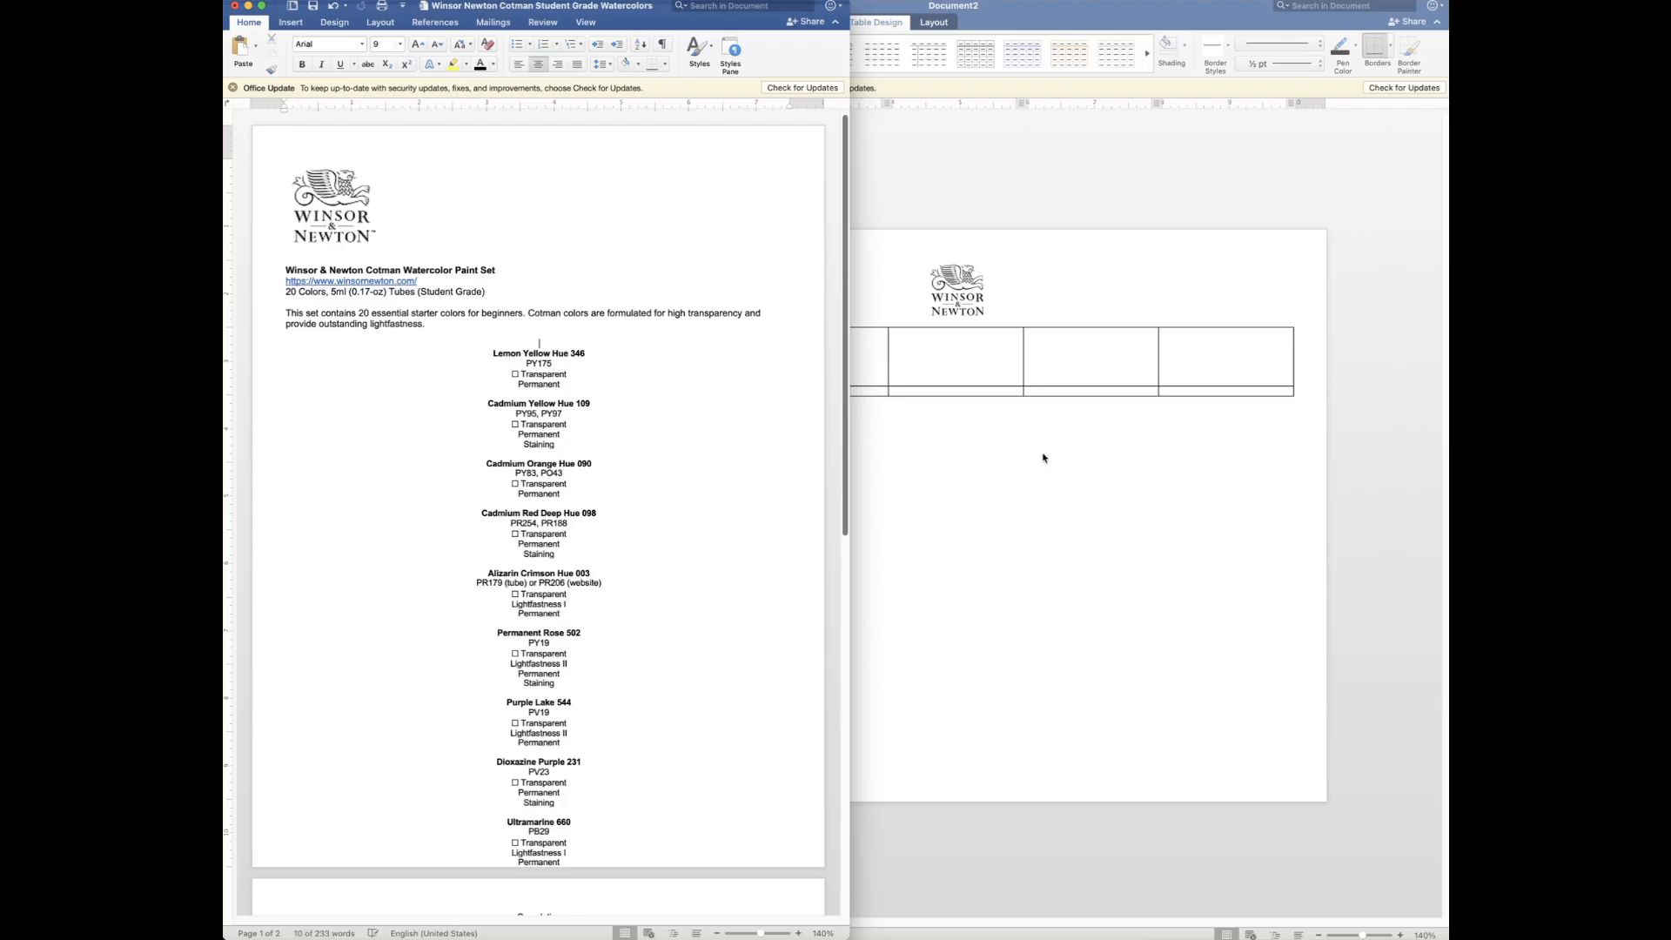
{"action": "left_click", "coordinate": [1041, 452]}
{"action": "key", "text": "ctrl+v"}
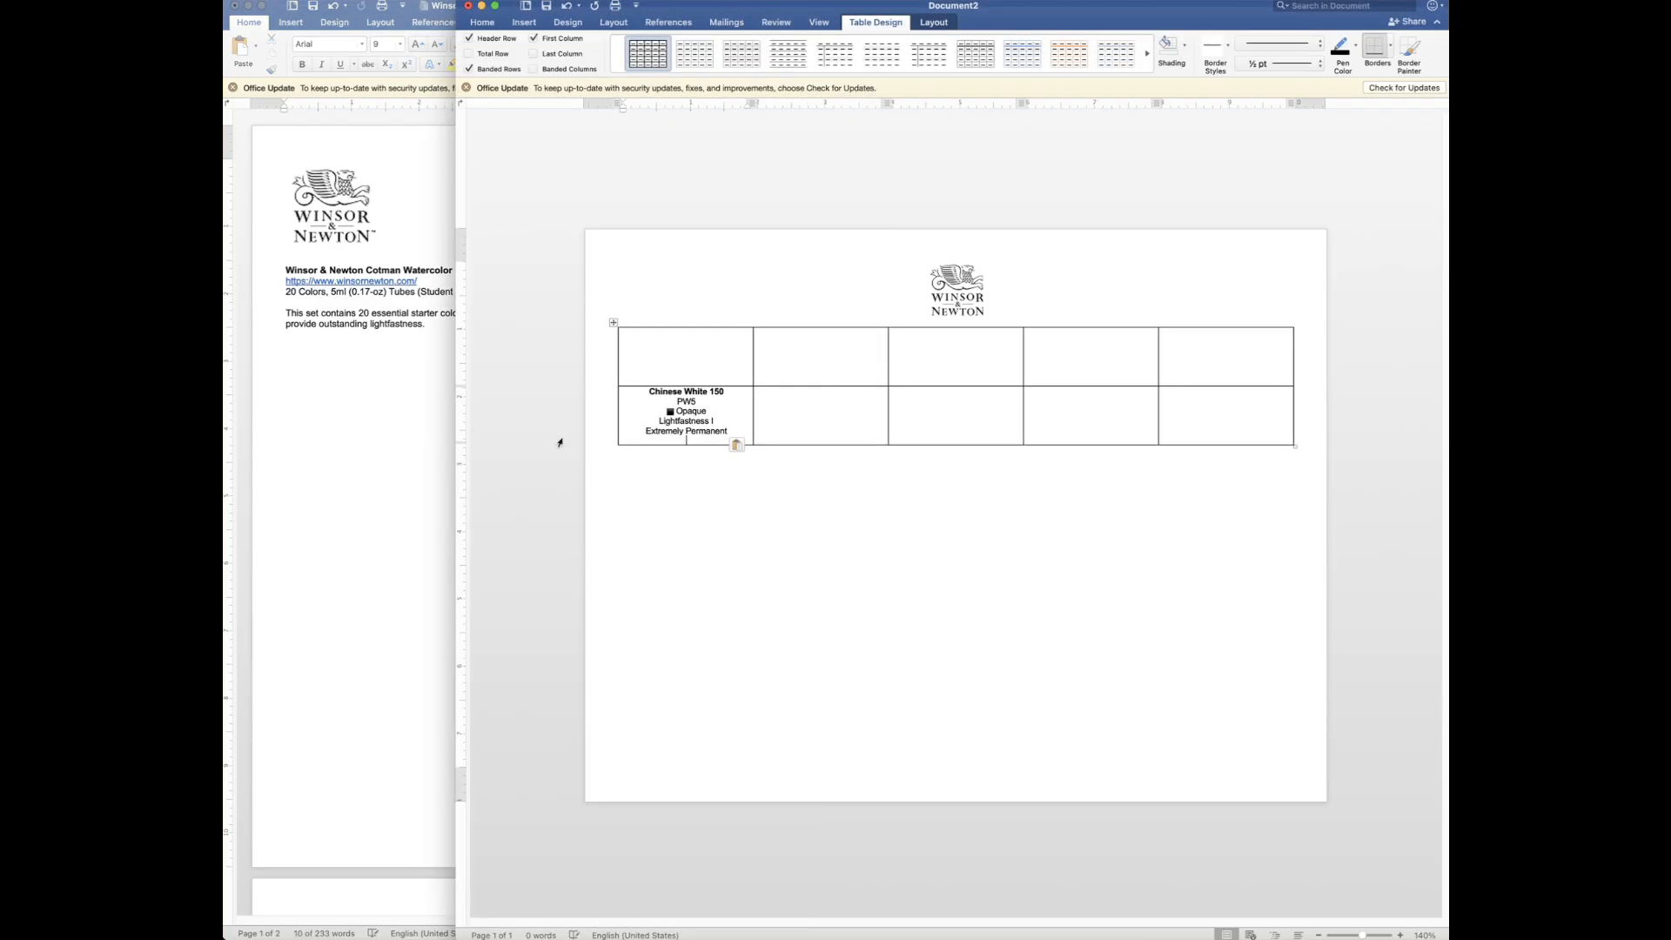
Move the Lemon Yellow Hue 346 entry from the paint list into the cell beside Chinese White 150
{"action": "left_click", "coordinate": [433, 452]}
{"action": "left_click_drag", "start_coordinate": [475, 348], "coordinate": [380, 414]}
{"action": "key", "text": "super+x"}
{"action": "left_click", "coordinate": [865, 414]}
{"action": "key", "text": "super+v"}
{"action": "key", "text": "super+z"}
{"action": "left_click", "coordinate": [833, 399]}
{"action": "key", "text": "super+v"}
Move the Cadmium Yellow Hue 109 entry from the paint list into the third cell of the second row
{"action": "left_click", "coordinate": [422, 383]}
{"action": "key", "text": "super+x"}
{"action": "left_click", "coordinate": [1416, 425]}
{"action": "left_click", "coordinate": [941, 414]}
{"action": "key", "text": "super+v"}
Move the Cadmium Orange Hue 090 entry from the paint list into the fourth cell of the second row
{"action": "left_click", "coordinate": [425, 384]}
{"action": "left_click_drag", "start_coordinate": [478, 372], "coordinate": [615, 403]}
{"action": "key", "text": "super+x"}
{"action": "left_click", "coordinate": [1112, 401]}
{"action": "left_click", "coordinate": [1111, 401]}
{"action": "key", "text": "super+v"}
Move the Cadmium Red Deep Hue 098 entry from the paint list into the last cell of the second row
{"action": "left_click", "coordinate": [491, 383]}
{"action": "left_click_drag", "start_coordinate": [492, 383], "coordinate": [660, 418]}
{"action": "key", "text": "super+x"}
{"action": "left_click", "coordinate": [1249, 440]}
{"action": "key", "text": "super+v"}
Add a third table row as a blank swatch row and heighten it with five extra lines
{"action": "key", "text": "Return"}
{"action": "key", "text": "Return"}
{"action": "key", "text": "Return"}
{"action": "key", "text": "Return"}
{"action": "key", "text": "Return"}
{"action": "key", "text": "Tab"}
{"action": "key", "text": "Tab"}
{"action": "key", "text": "Tab"}
{"action": "key", "text": "Tab"}
{"action": "key", "text": "Tab"}
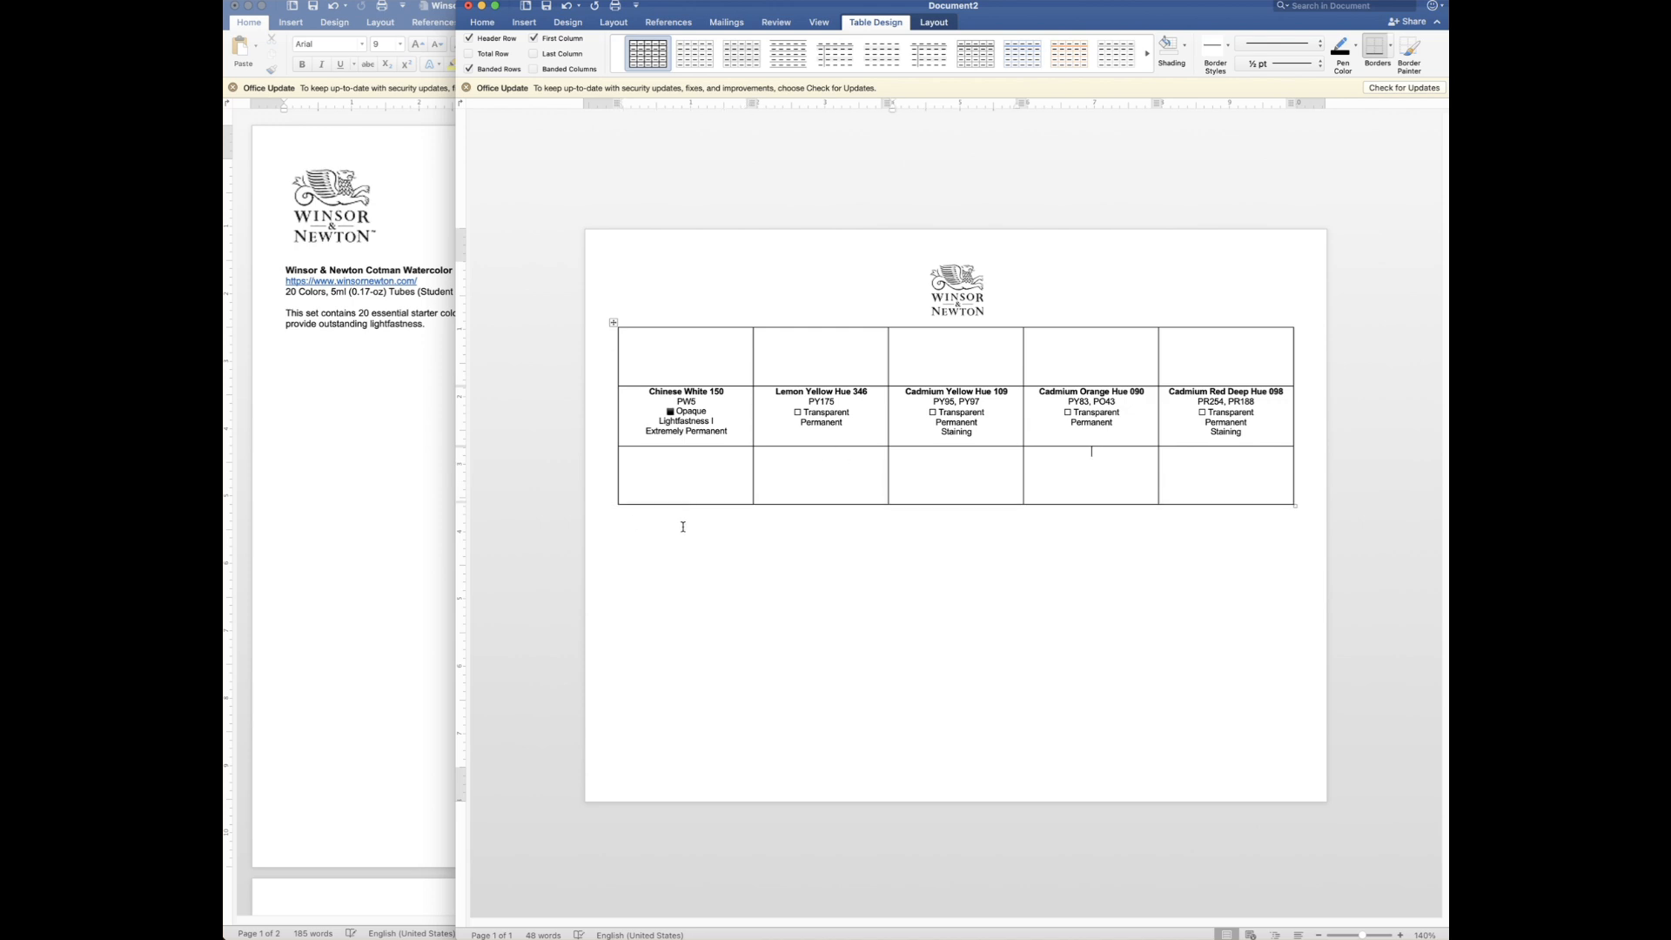
Move the Alizarin Crimson Hue 003 entry from the paint list into the first cell of the fourth row
{"action": "left_click", "coordinate": [439, 432]}
{"action": "left_click_drag", "start_coordinate": [479, 390], "coordinate": [585, 435]}
{"action": "key", "text": "super+x"}
{"action": "left_click", "coordinate": [915, 473]}
{"action": "key", "text": "super+v"}
Move the Permanent Rose 502 entry from the paint list into the cell beside Alizarin Crimson Hue 003
{"action": "left_click", "coordinate": [406, 559]}
{"action": "left_click_drag", "start_coordinate": [494, 402], "coordinate": [597, 454]}
{"action": "key", "text": "super+x"}
{"action": "left_click", "coordinate": [865, 493]}
{"action": "key", "text": "Tab"}
{"action": "key", "text": "super+v"}
Move the Purple Lake 544 entry from the paint list into the third cell of the fourth row
{"action": "left_click", "coordinate": [296, 550]}
{"action": "left_click_drag", "start_coordinate": [505, 411], "coordinate": [581, 454]}
{"action": "key", "text": "super+x"}
{"action": "left_click", "coordinate": [969, 541]}
{"action": "key", "text": "Tab"}
{"action": "key", "text": "super+v"}
Move the Dioxazine Purple 231 entry from the paint list into the fourth cell of the fourth row
{"action": "left_click", "coordinate": [437, 487]}
{"action": "key", "text": "super+x"}
{"action": "left_click_drag", "start_coordinate": [497, 422], "coordinate": [572, 482]}
{"action": "left_click", "coordinate": [939, 487]}
{"action": "key", "text": "Tab"}
{"action": "key", "text": "super+v"}
Move the Ultramarine 660 entry from the paint list into the last cell of the fourth row
{"action": "left_click", "coordinate": [384, 530]}
{"action": "key", "text": "super+x"}
{"action": "left_click", "coordinate": [1070, 461]}
{"action": "key", "text": "Tab"}
{"action": "key", "text": "super+v"}
{"action": "left_click", "coordinate": [475, 477]}
Add a tall blank swatch row below the Alizarin Crimson to Ultramarine entries, with a label row beneath it
{"action": "left_click", "coordinate": [1198, 522]}
{"action": "key", "text": "Tab"}
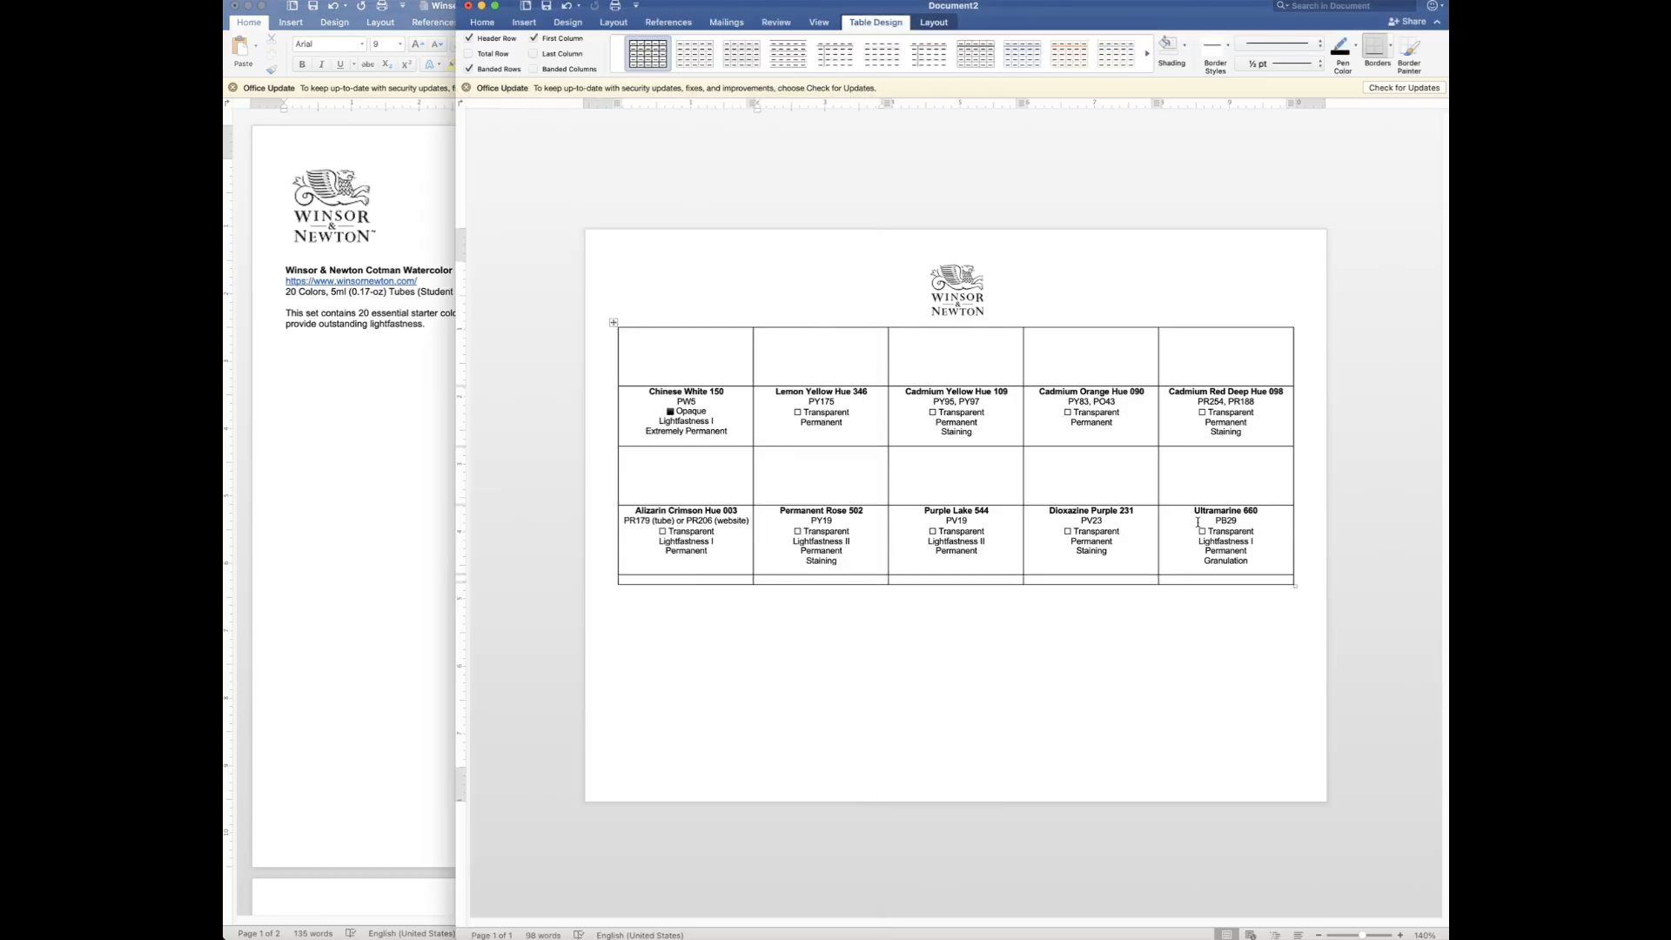
{"action": "key", "text": "Return"}
{"action": "key", "text": "Return"}
{"action": "key", "text": "Return"}
{"action": "key", "text": "Return"}
{"action": "key", "text": "Return"}
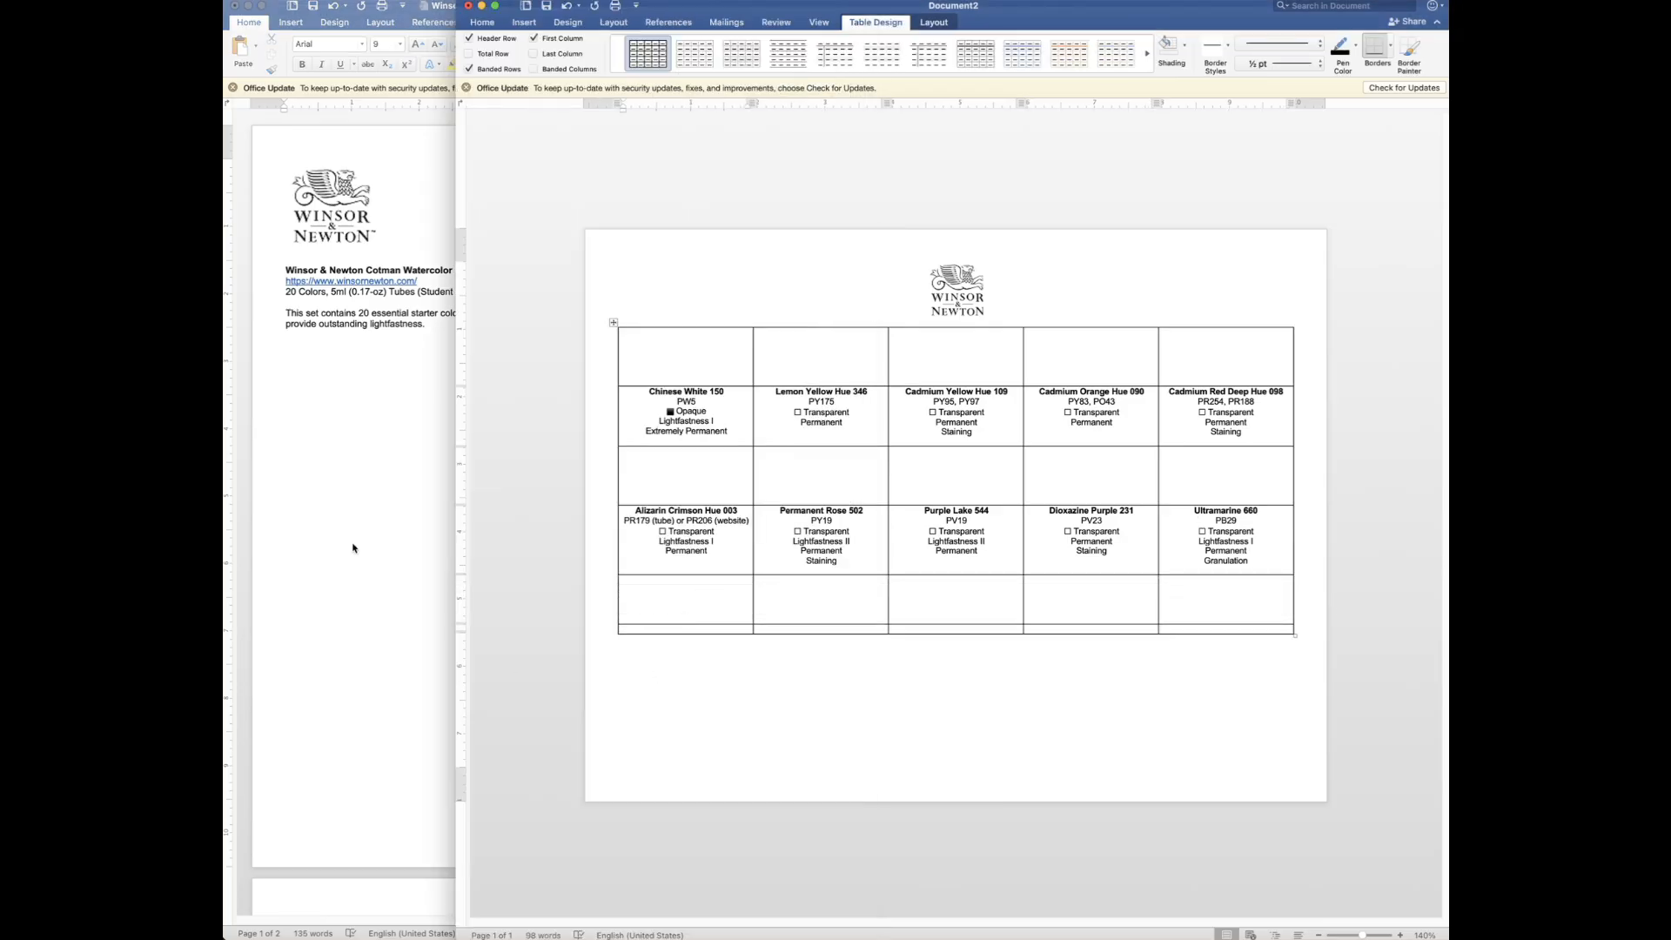
Move the Prussian Blue 538 entry from the paint list into the first cell of the sixth row
{"action": "left_click", "coordinate": [444, 709]}
{"action": "left_click_drag", "start_coordinate": [478, 442], "coordinate": [623, 482]}
{"action": "key", "text": "super+x"}
{"action": "left_click", "coordinate": [891, 649]}
{"action": "left_click", "coordinate": [690, 638]}
{"action": "key", "text": "super+v"}
Move the Cerulean Blue Hue 139 entry from the paint list into the cell beside Prussian Blue 538
{"action": "left_click", "coordinate": [430, 642]}
{"action": "left_click_drag", "start_coordinate": [477, 447], "coordinate": [609, 492]}
{"action": "key", "text": "super+x"}
{"action": "left_click", "coordinate": [870, 661]}
{"action": "key", "text": "super+v"}
Move the Turquoise 654 entry from the paint list into the third cell of the sixth row
{"action": "left_click", "coordinate": [519, 460]}
{"action": "left_click_drag", "start_coordinate": [508, 459], "coordinate": [600, 503]}
{"action": "key", "text": "super+x"}
{"action": "left_click", "coordinate": [955, 662]}
{"action": "key", "text": "super+v"}
Move the Emerald 235 entry from the paint list into the fourth cell of the sixth row
{"action": "left_click", "coordinate": [478, 455]}
{"action": "left_click_drag", "start_coordinate": [507, 468], "coordinate": [616, 501]}
{"action": "key", "text": "super+x"}
{"action": "left_click", "coordinate": [1092, 661]}
{"action": "key", "text": "super+v"}
Move the Viridian Hue 696 entry into the last cell of the sixth row and remove its trailing blank line
{"action": "left_click", "coordinate": [522, 487]}
{"action": "left_click_drag", "start_coordinate": [504, 485], "coordinate": [608, 557]}
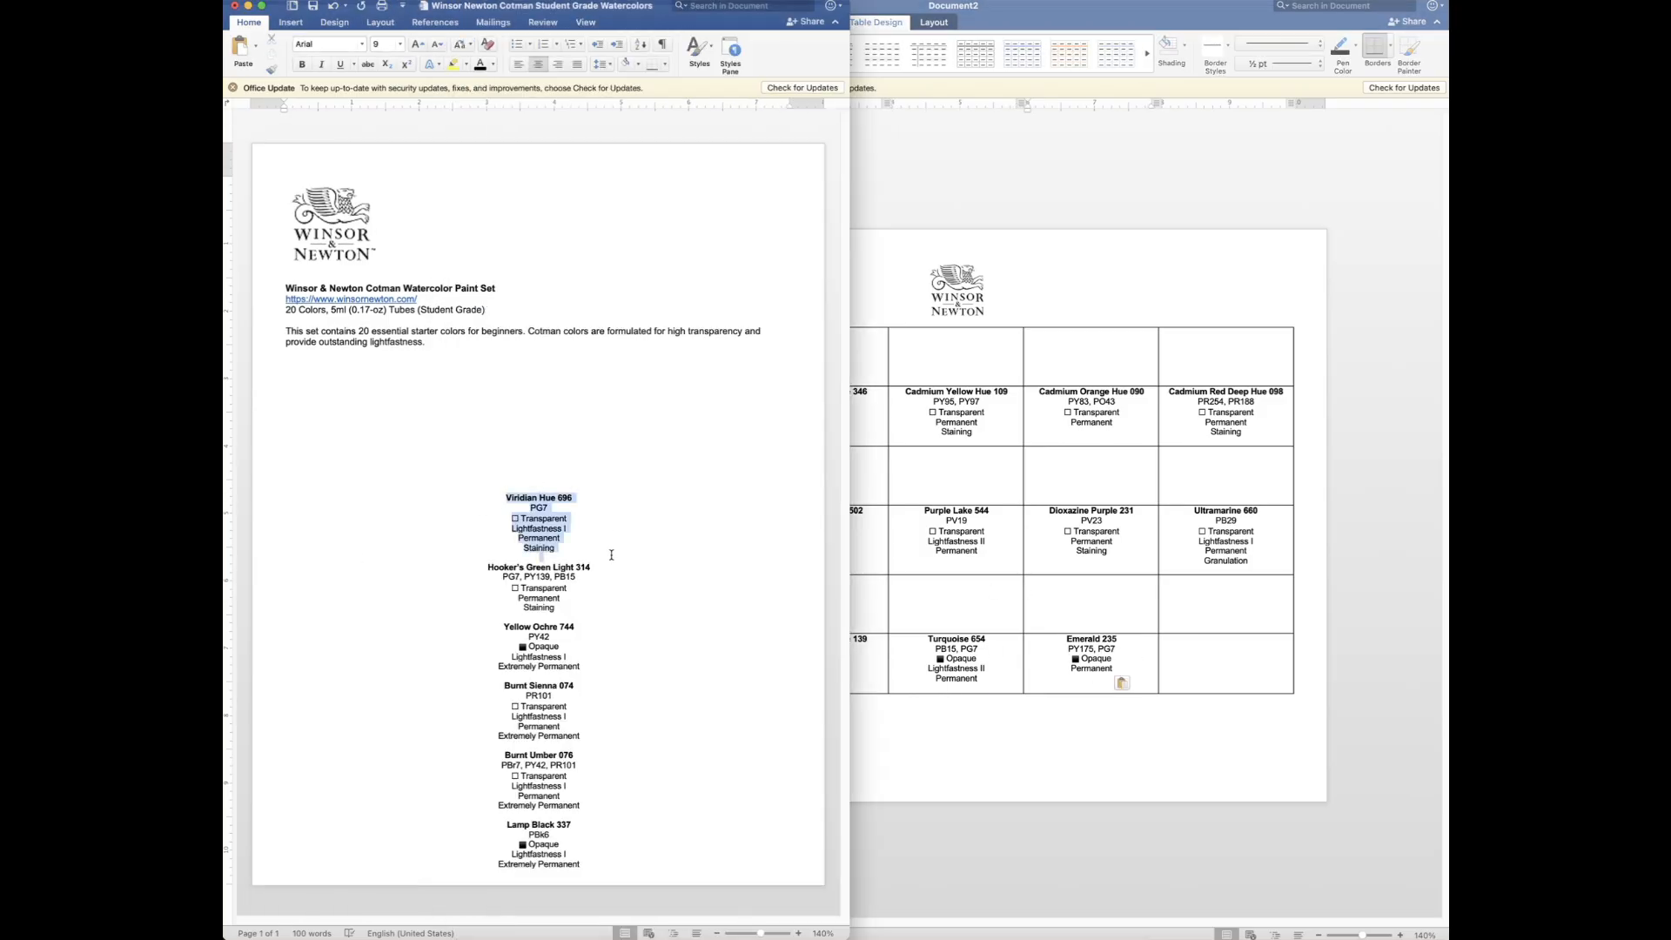
{"action": "left_click", "coordinate": [1244, 648]}
{"action": "key", "text": "super+v"}
{"action": "key", "text": "BackSpace"}
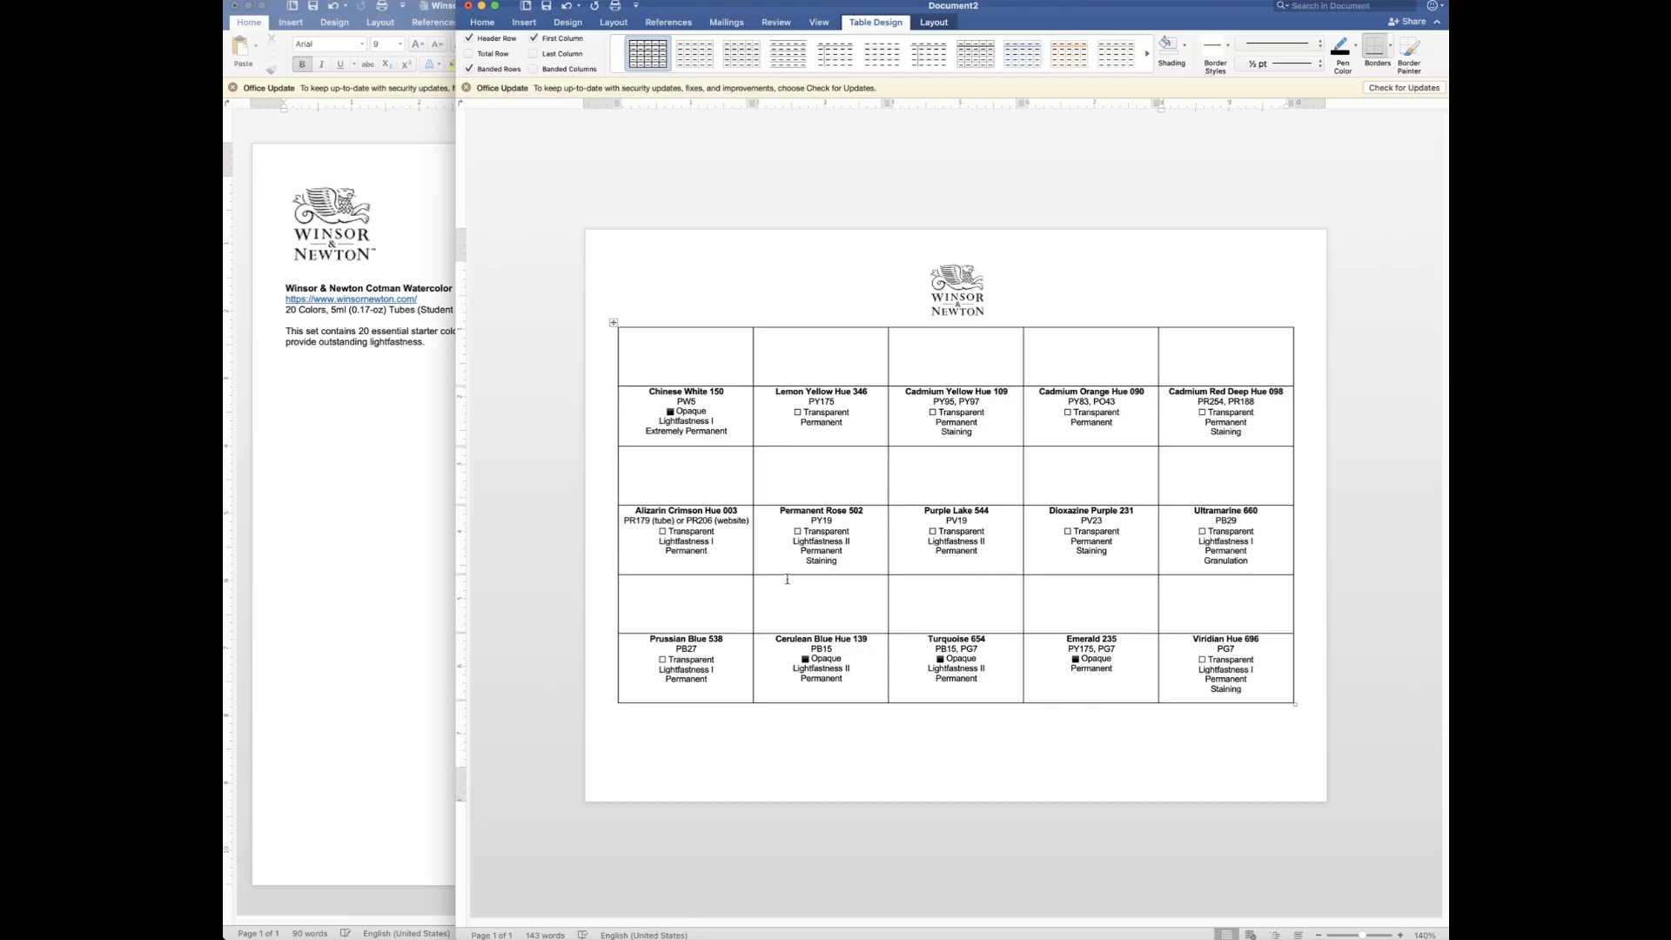
Add a fourth tall blank swatch row and one more label row at the end of the table
{"action": "key", "text": "Tab"}
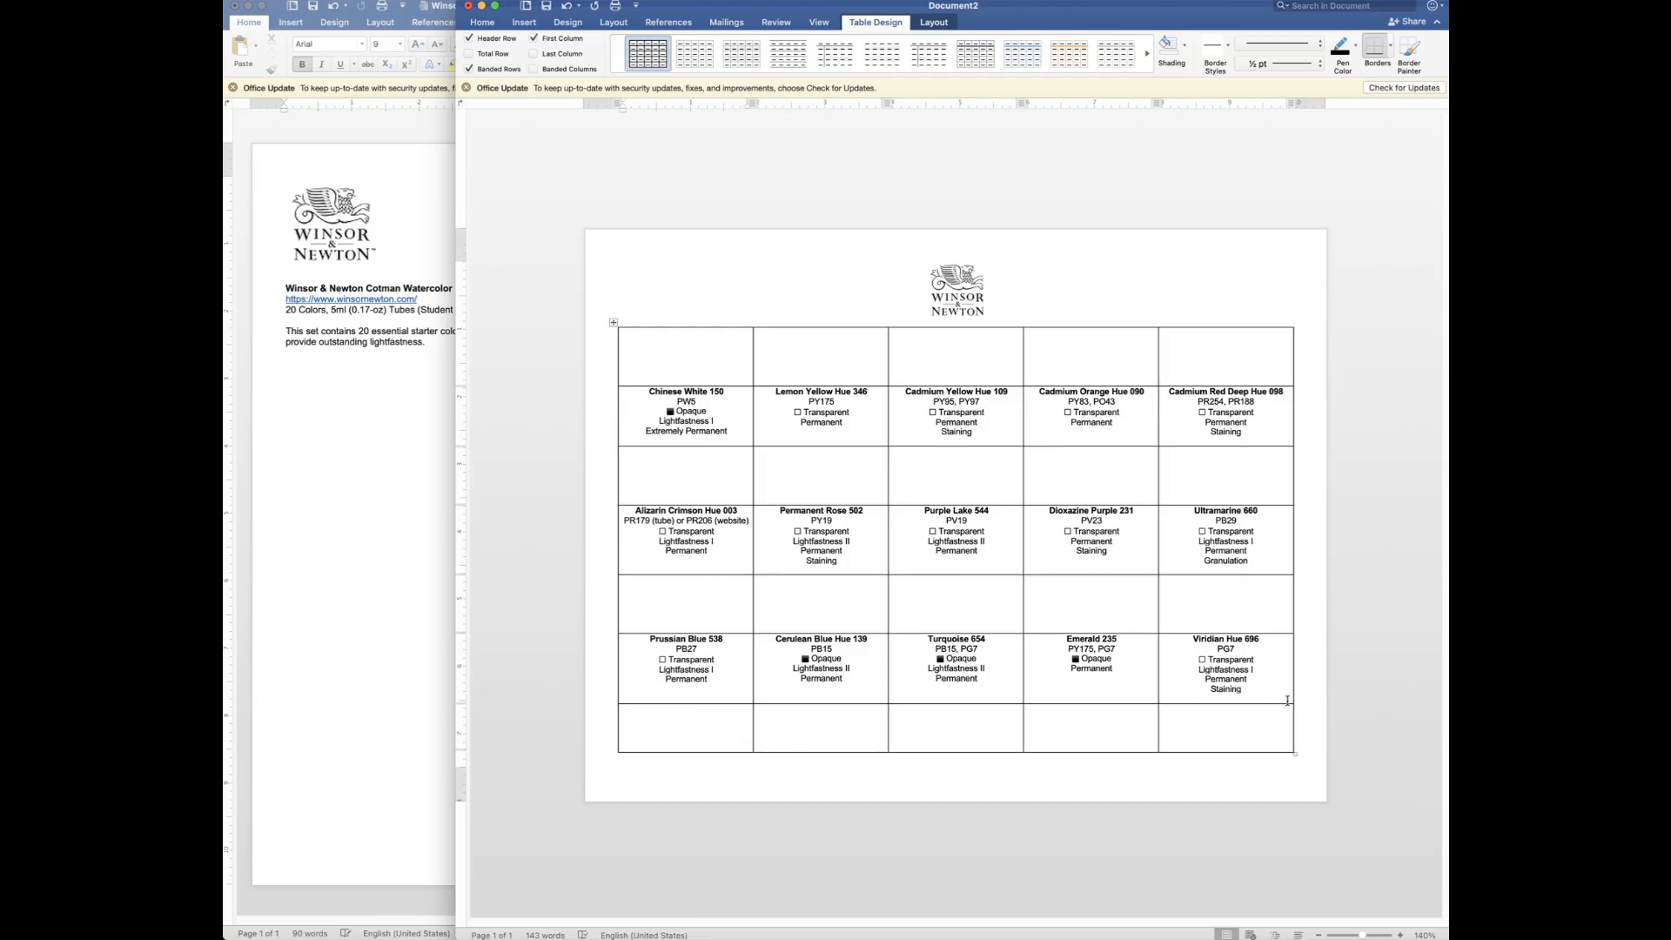
{"action": "key", "text": "Tab"}
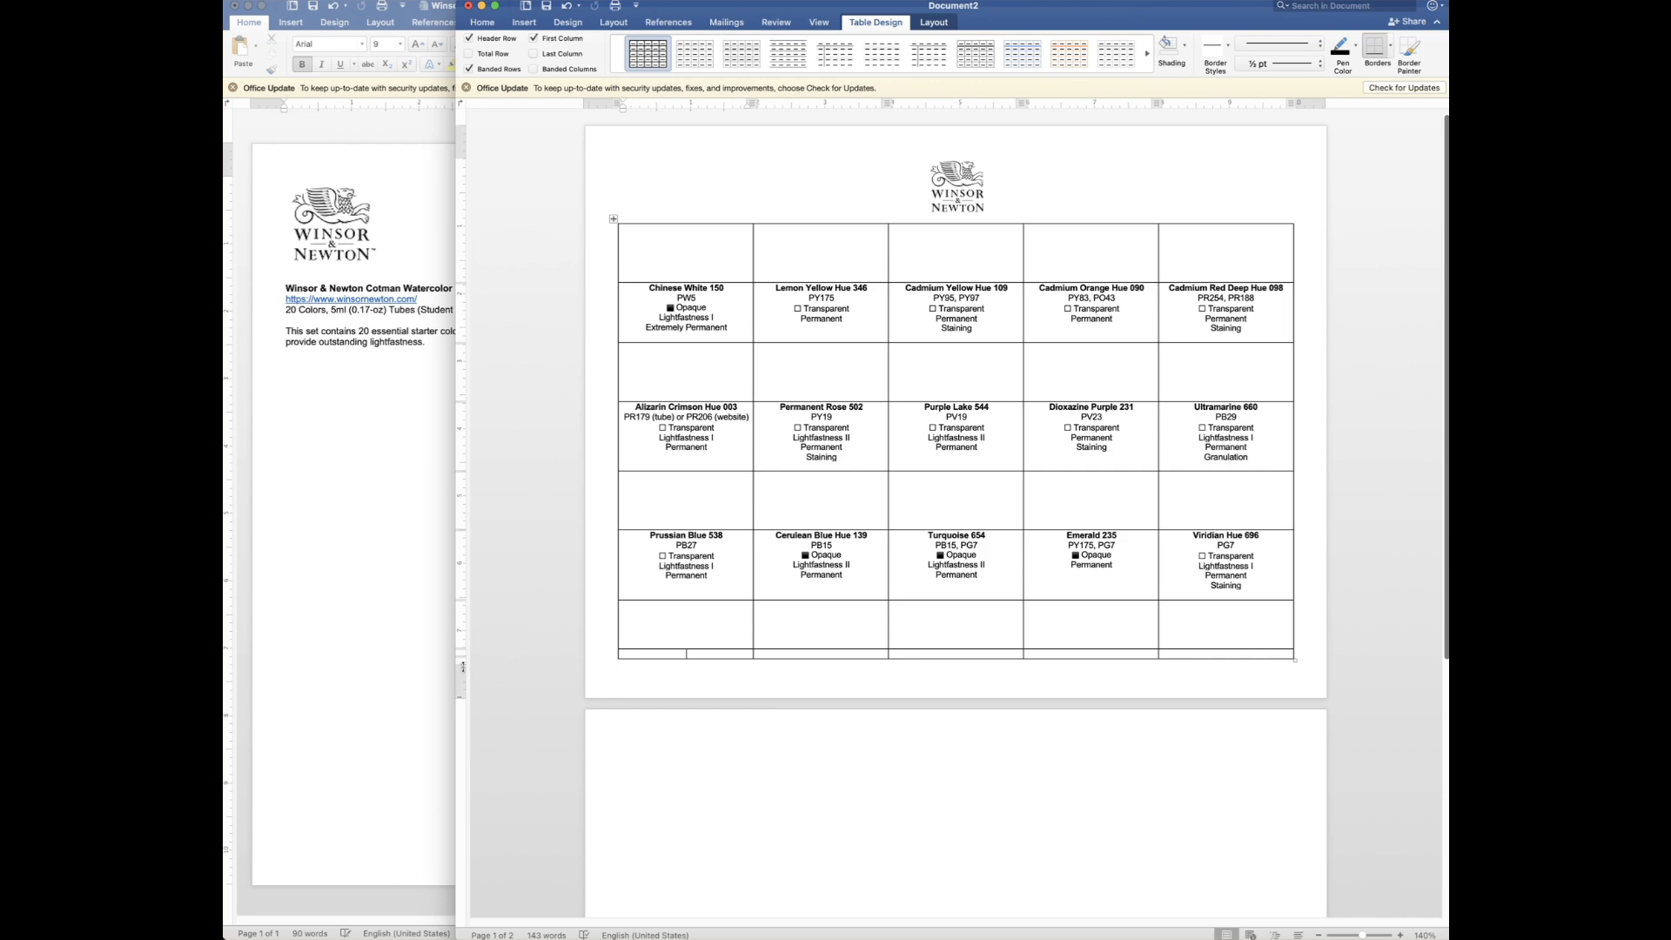
Reduce the page's bottom and top margins to make more room for the table on the first page
{"action": "left_click_drag", "start_coordinate": [462, 667], "coordinate": [458, 707]}
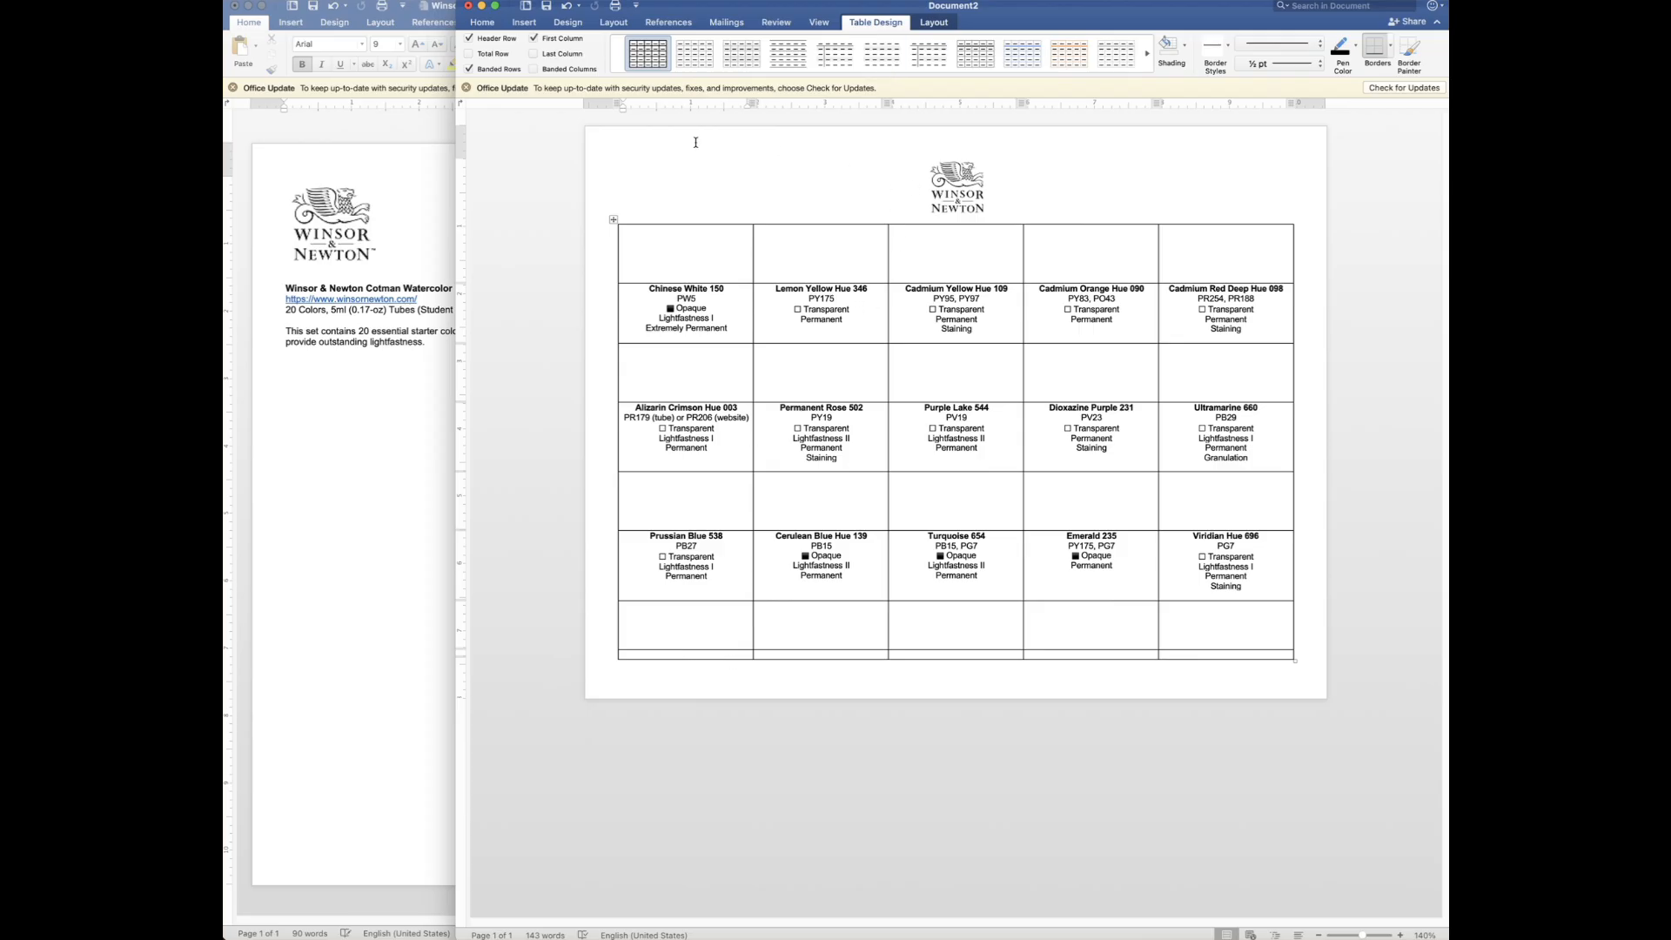
{"action": "scroll", "coordinate": [464, 159], "scroll_direction": "down", "scroll_amount": 1}
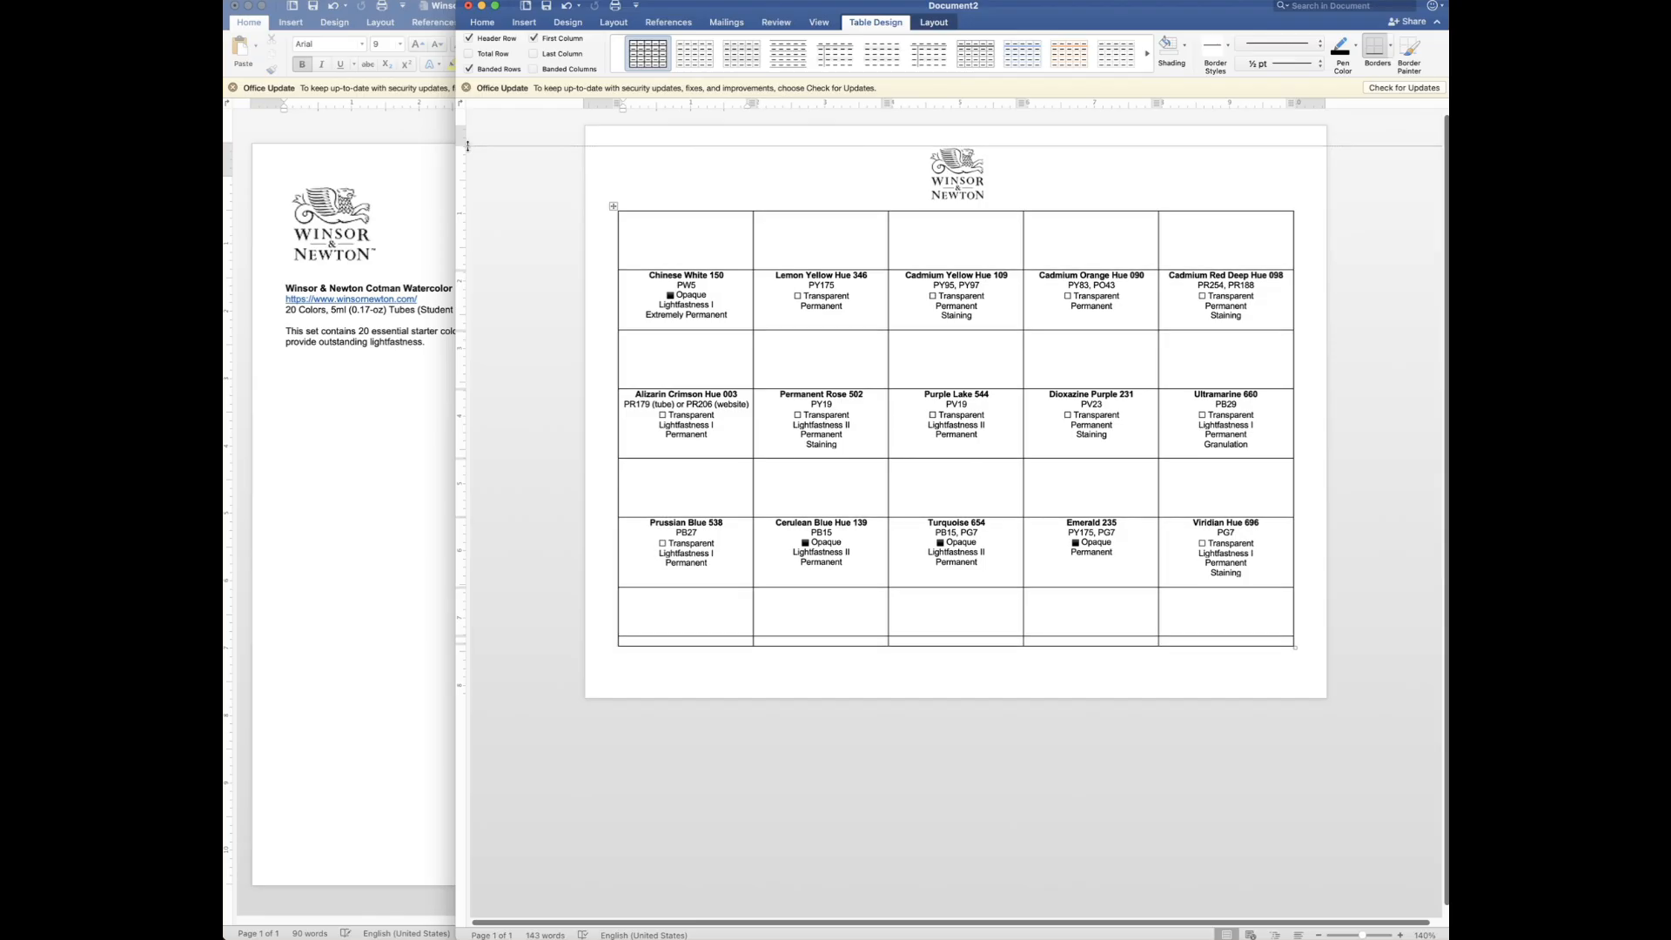
{"action": "left_click_drag", "start_coordinate": [468, 147], "coordinate": [467, 150]}
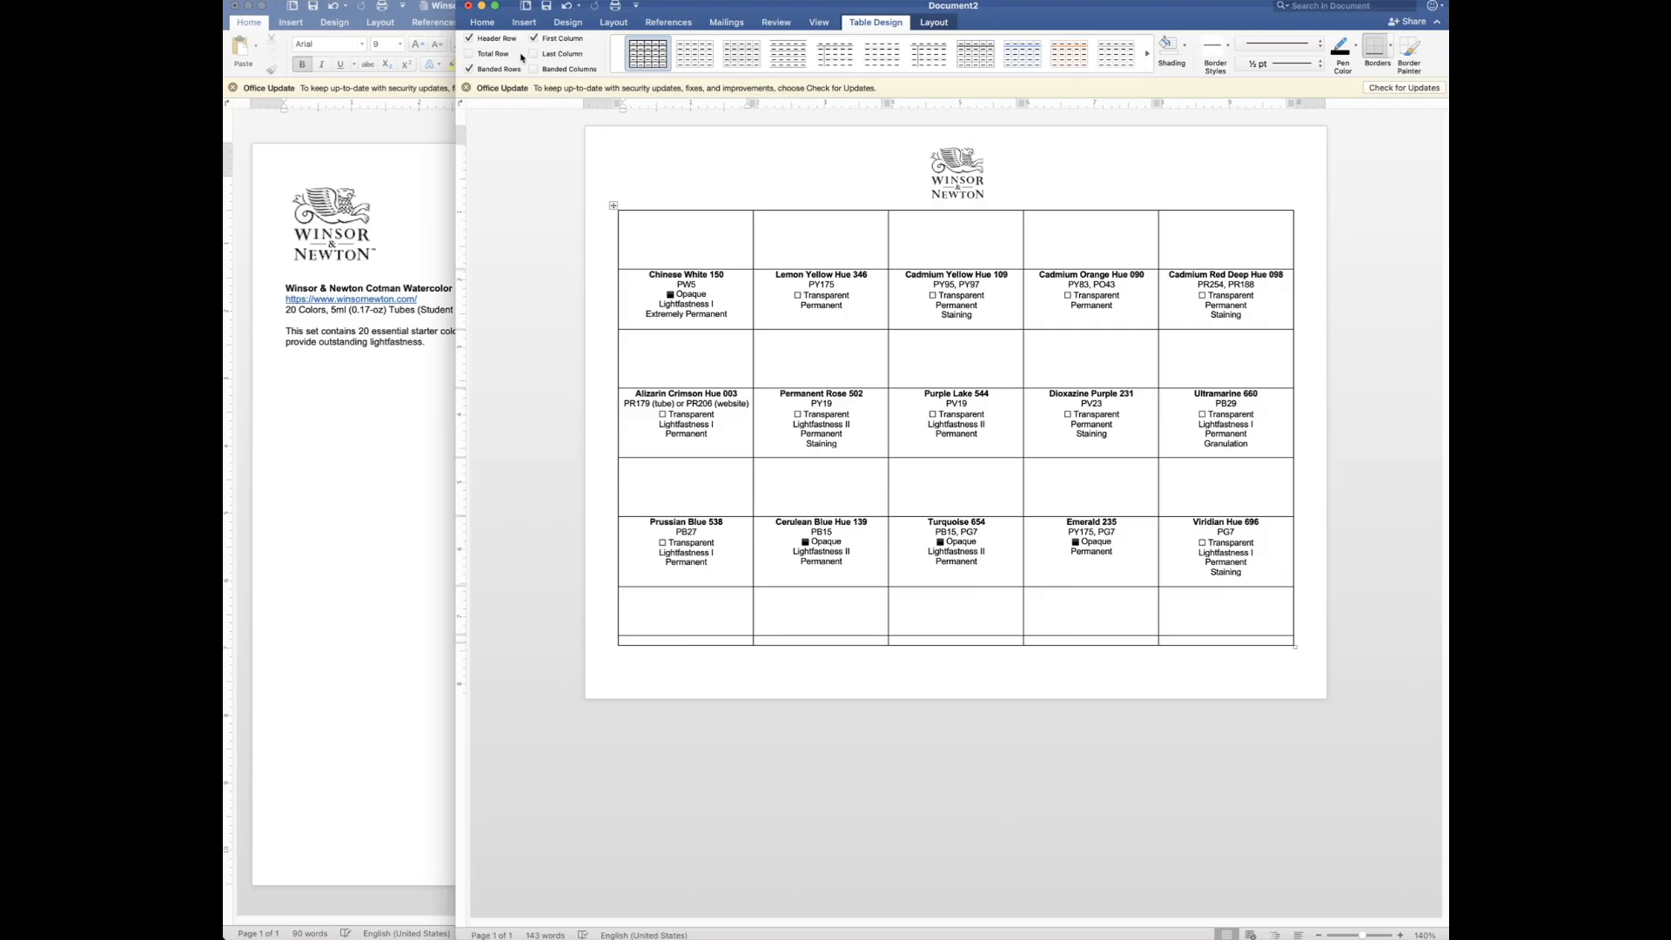
Move the Hooker's Green Light 314 entry from the paint list into the first cell of the last row
{"action": "left_click", "coordinate": [323, 572]}
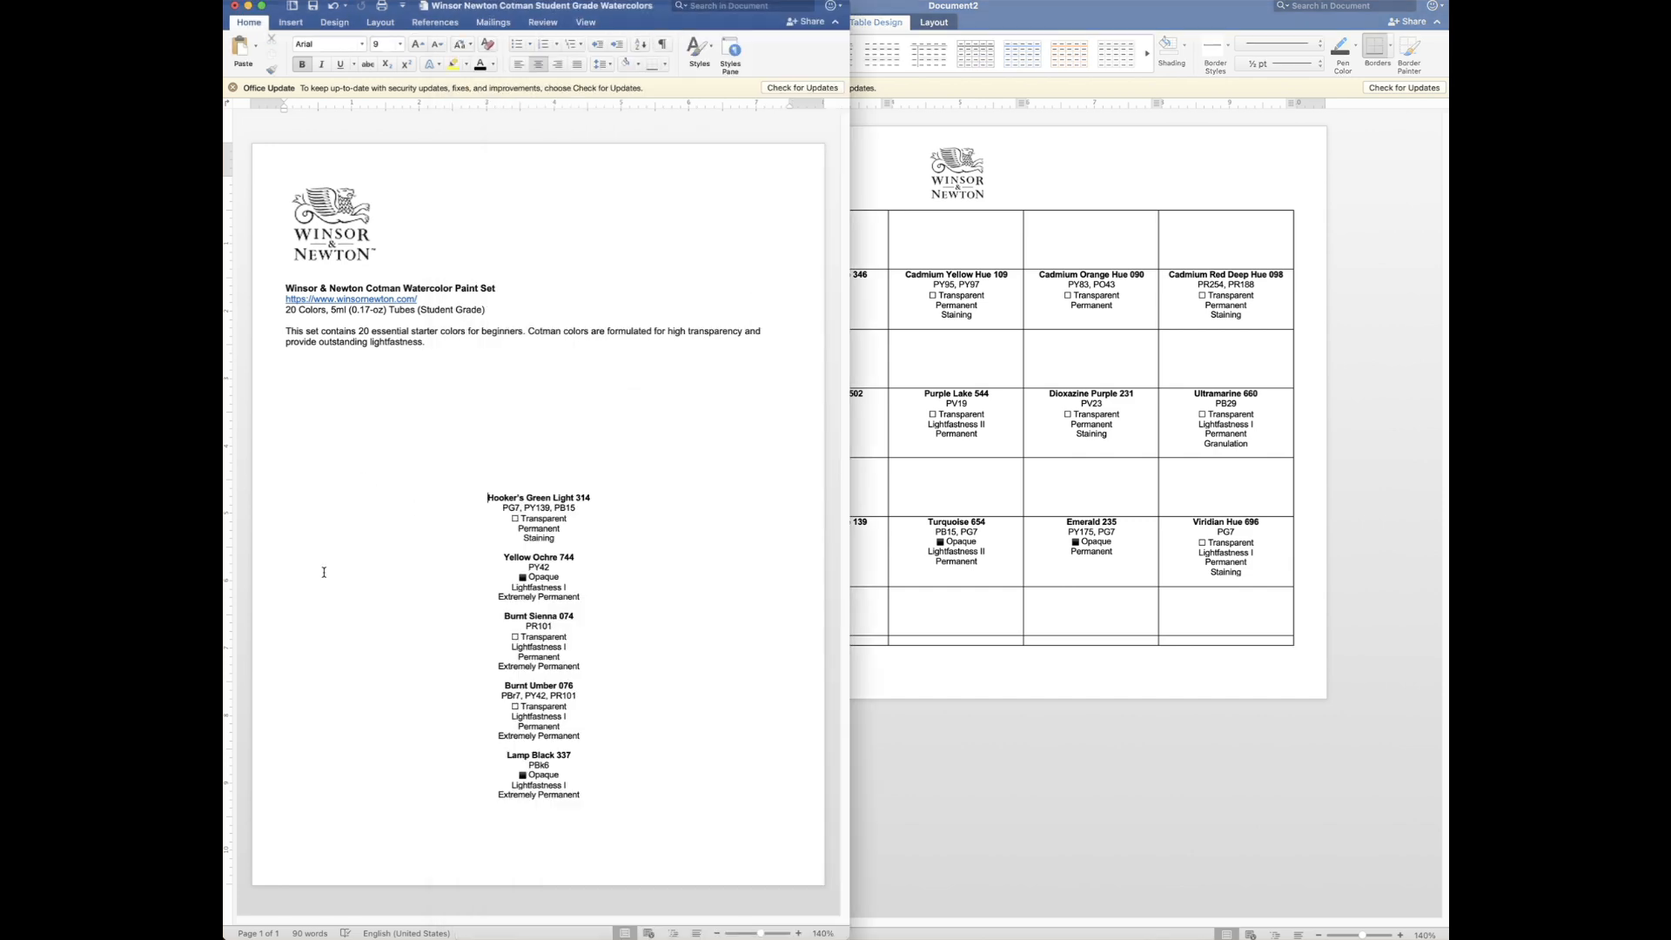
{"action": "left_click_drag", "start_coordinate": [489, 498], "coordinate": [652, 529]}
{"action": "key", "text": "super+x"}
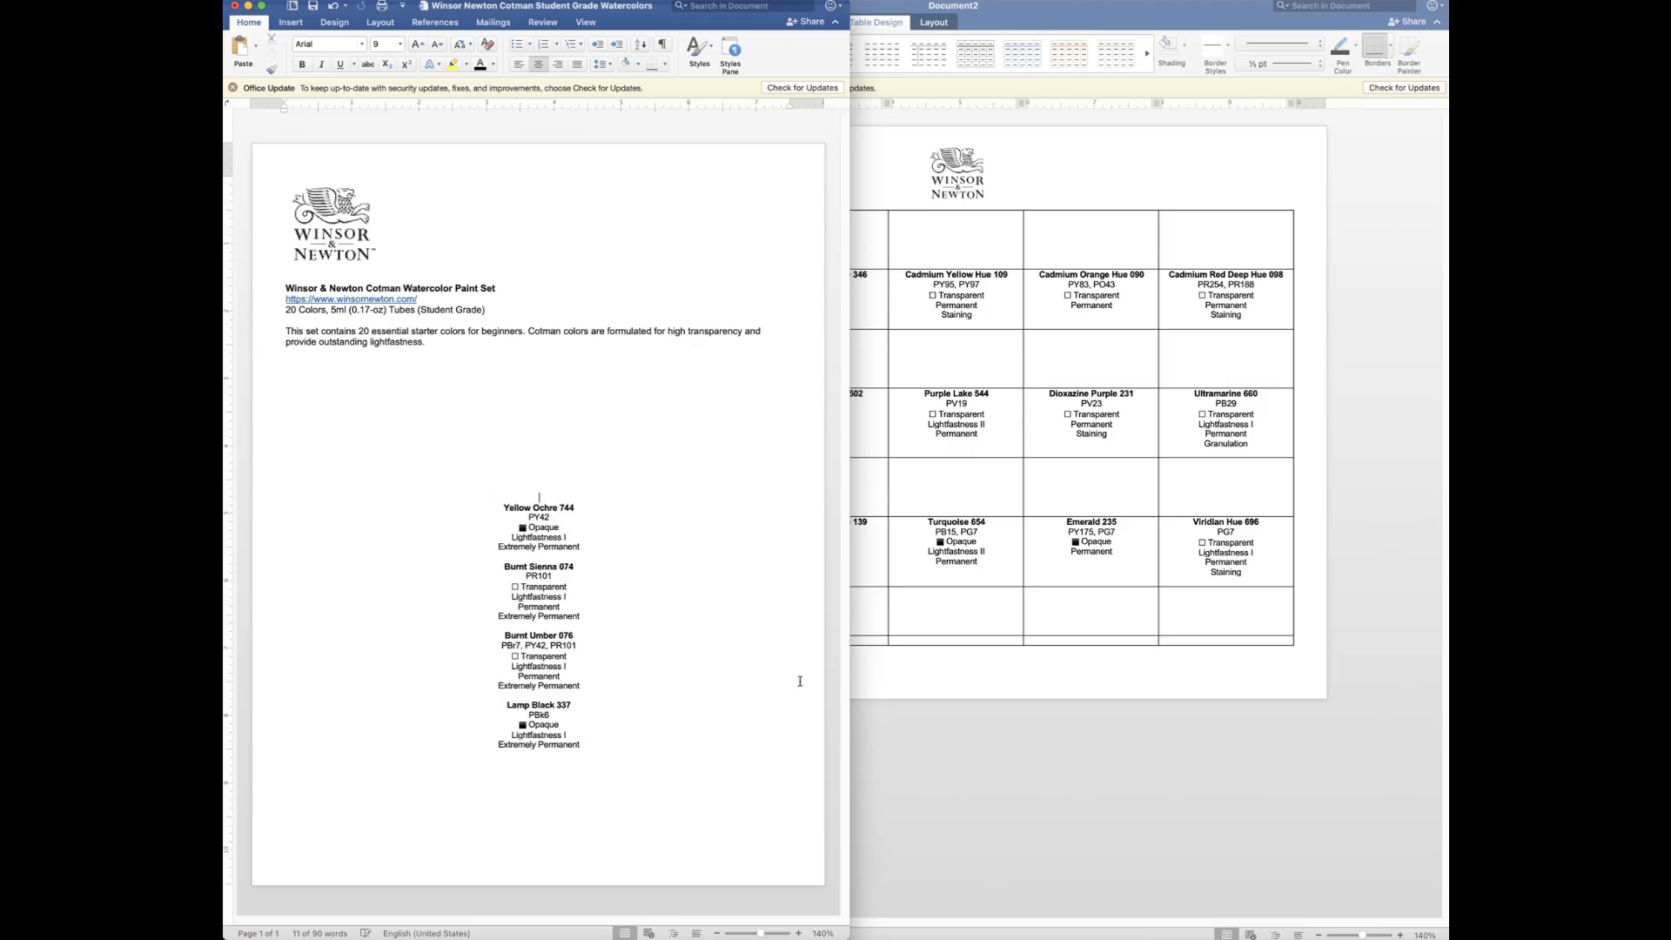
{"action": "left_click", "coordinate": [941, 646]}
{"action": "left_click", "coordinate": [667, 648]}
{"action": "key", "text": "super+v"}
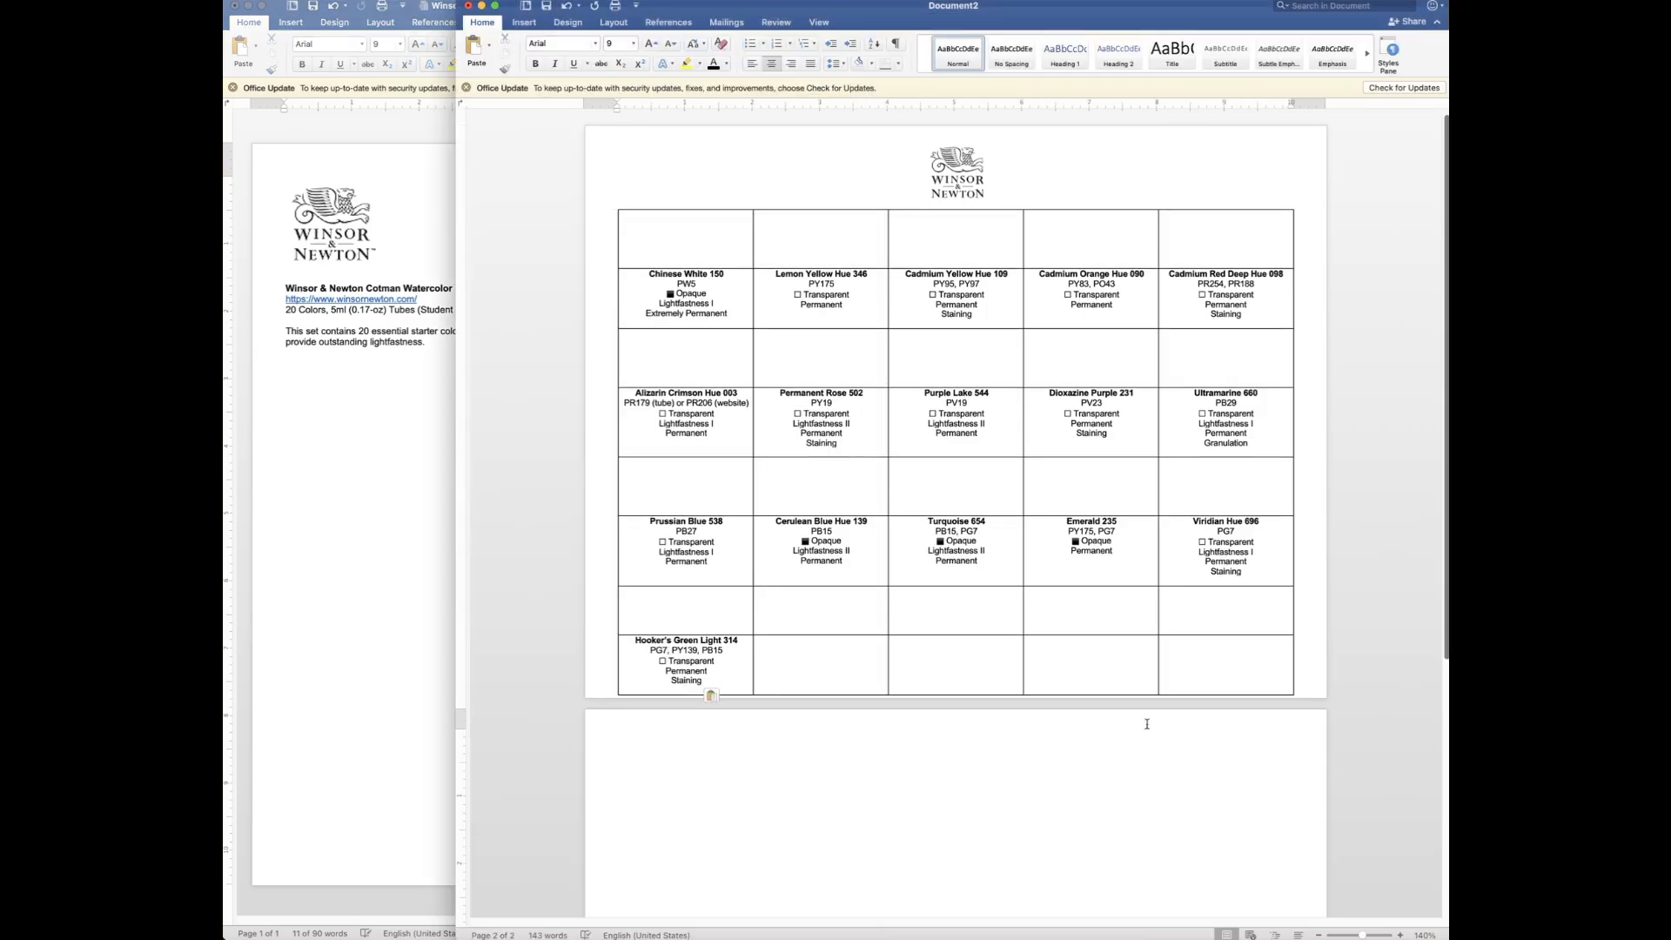
Move the Yellow Ochre 744 entry from the paint list into the cell beside Hooker's Green Light 314
{"action": "left_click", "coordinate": [391, 192]}
{"action": "left_click_drag", "start_coordinate": [502, 504], "coordinate": [619, 548]}
{"action": "key", "text": "super+x"}
{"action": "left_click", "coordinate": [922, 646]}
{"action": "left_click", "coordinate": [820, 649]}
{"action": "key", "text": "super+v"}
Move the Burnt Sienna 074 entry from the paint list into the third cell of the last row
{"action": "left_click", "coordinate": [391, 488]}
{"action": "left_click_drag", "start_coordinate": [502, 506], "coordinate": [583, 588]}
{"action": "key", "text": "super+x"}
{"action": "left_click", "coordinate": [957, 646]}
{"action": "key", "text": "super+v"}
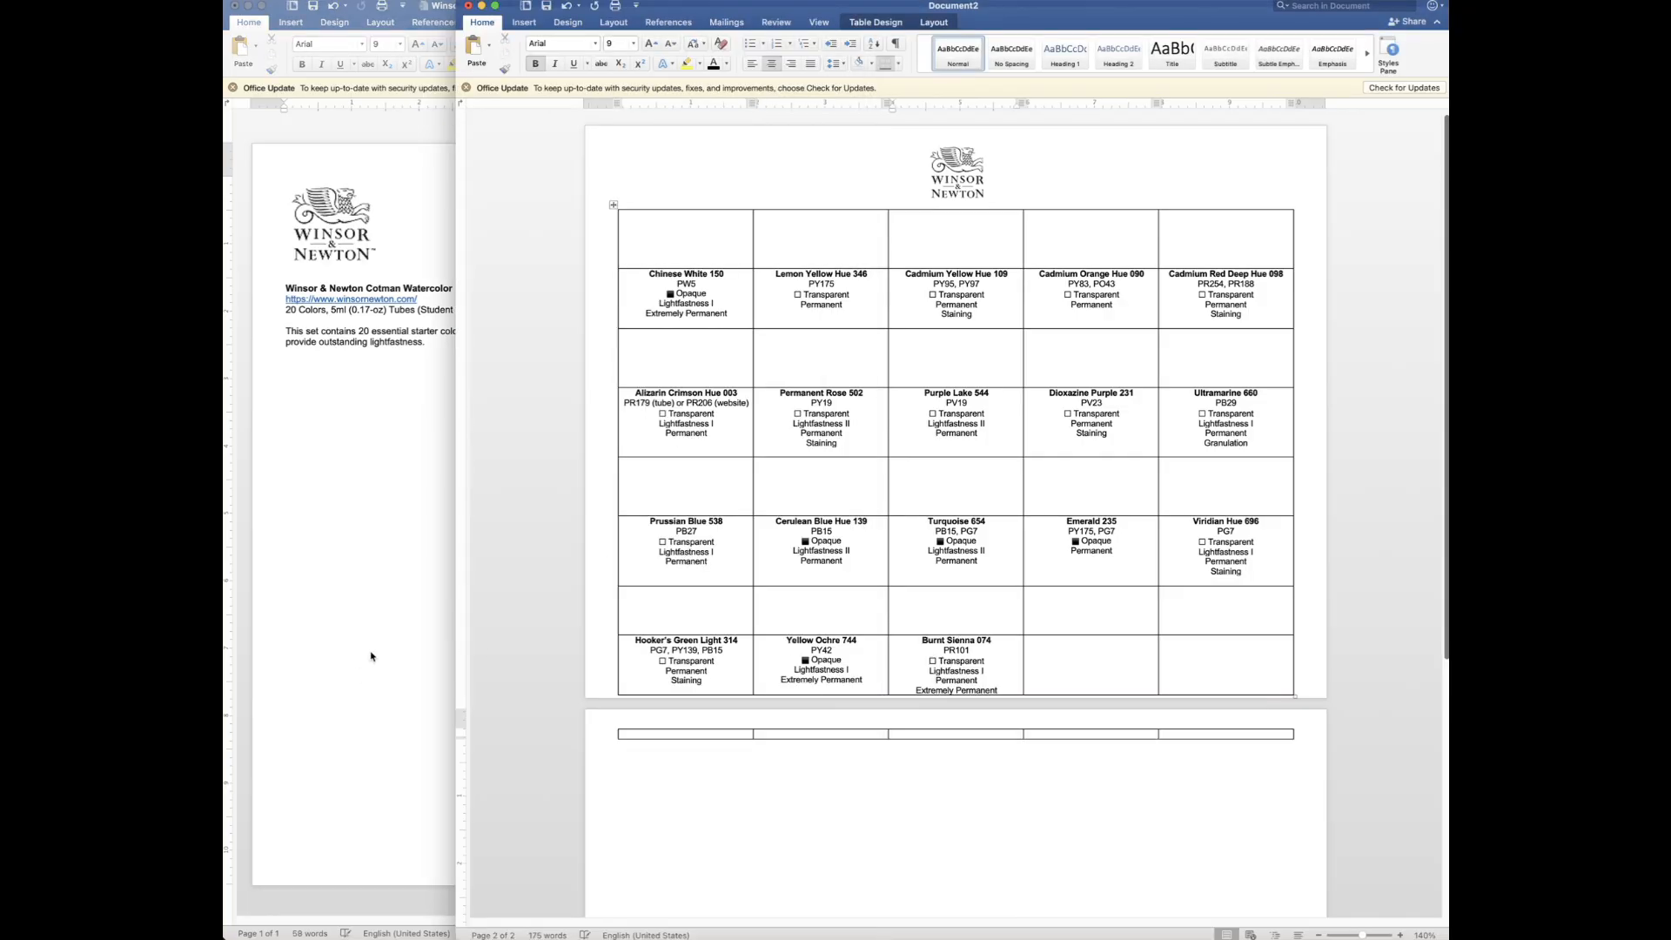
Move the Burnt Umber 076 entry into the fourth cell of the last row and remove its trailing blank line
{"action": "left_click", "coordinate": [371, 656]}
{"action": "left_click_drag", "start_coordinate": [502, 509], "coordinate": [583, 582]}
{"action": "key", "text": "super+x"}
{"action": "left_click", "coordinate": [1091, 648]}
{"action": "key", "text": "super+v"}
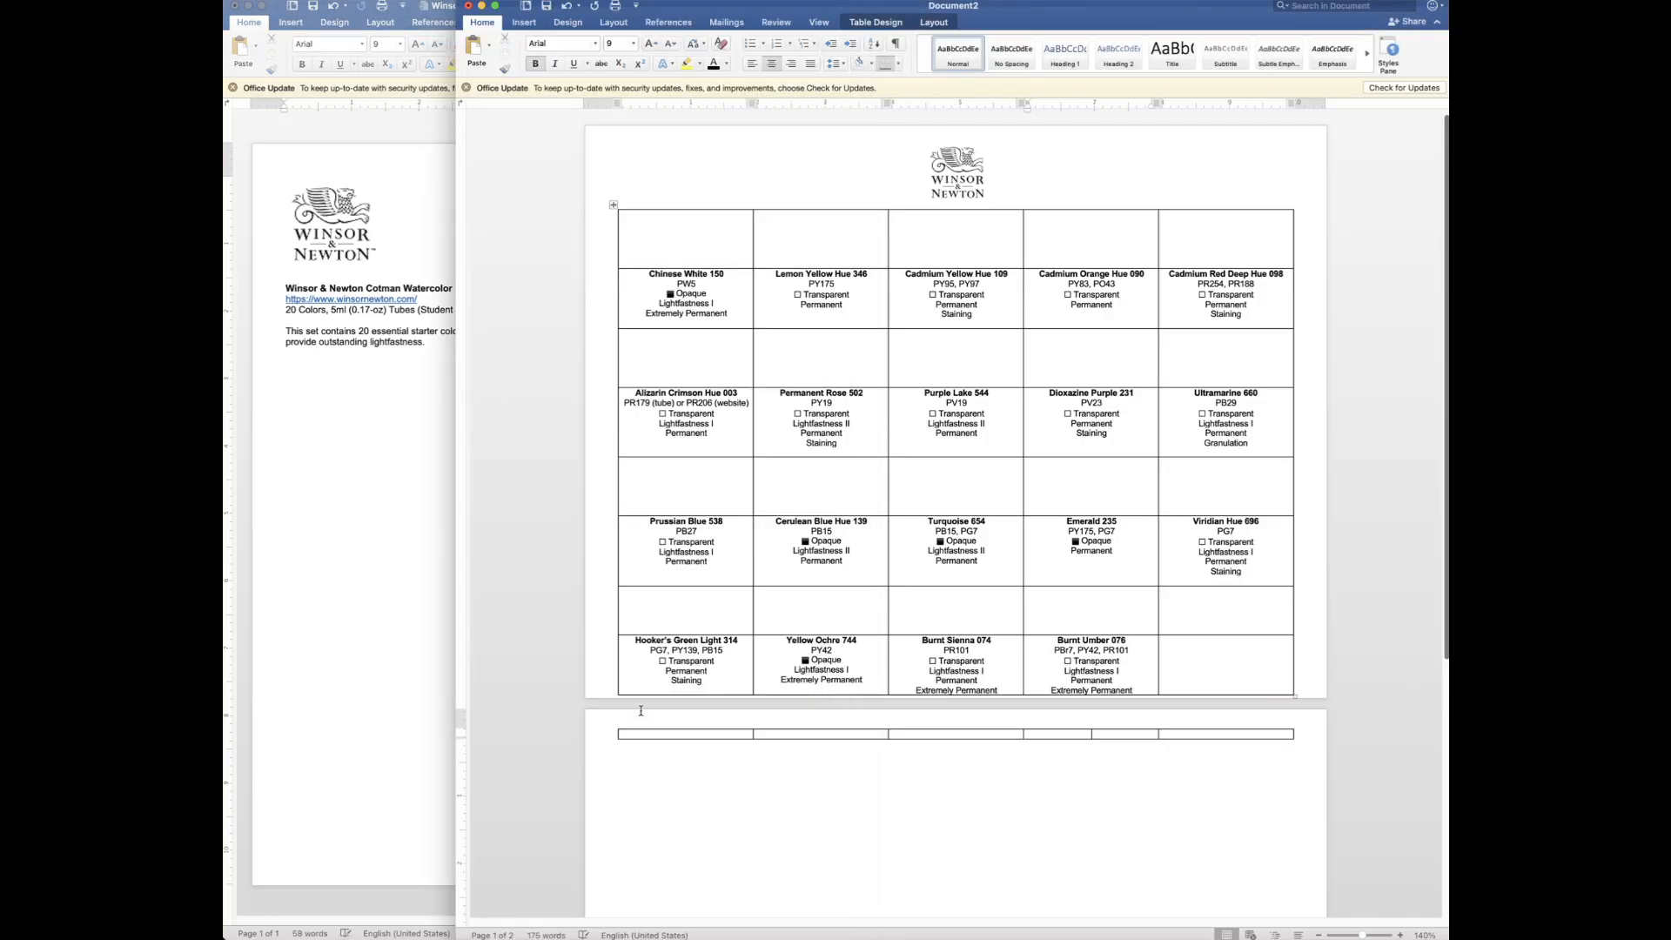
{"action": "key", "text": "BackSpace"}
Move the Lamp Black 337 entry from the paint list into the final cell of the table
{"action": "left_click", "coordinate": [409, 592]}
{"action": "left_click_drag", "start_coordinate": [507, 536], "coordinate": [615, 571]}
{"action": "key", "text": "super+x"}
{"action": "left_click", "coordinate": [1229, 645]}
{"action": "key", "text": "super+v"}
Enlarge the chart document's window and shrink the logo slightly so everything fits on one page
{"action": "double_click", "coordinate": [455, 557]}
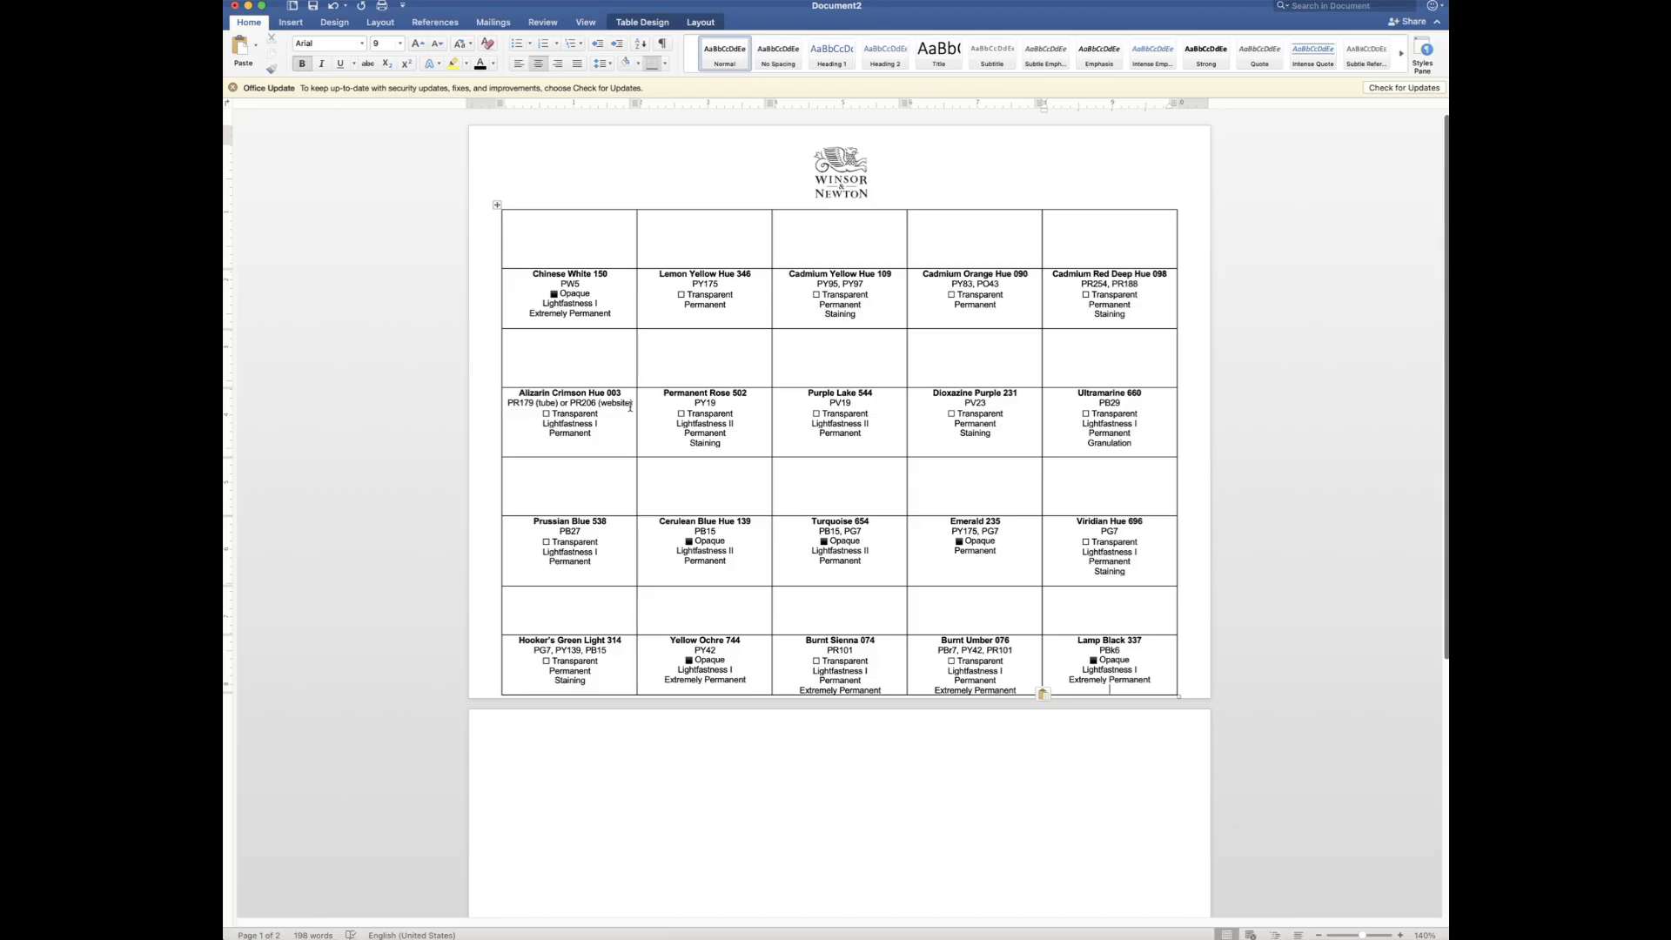
{"action": "left_click", "coordinate": [851, 164]}
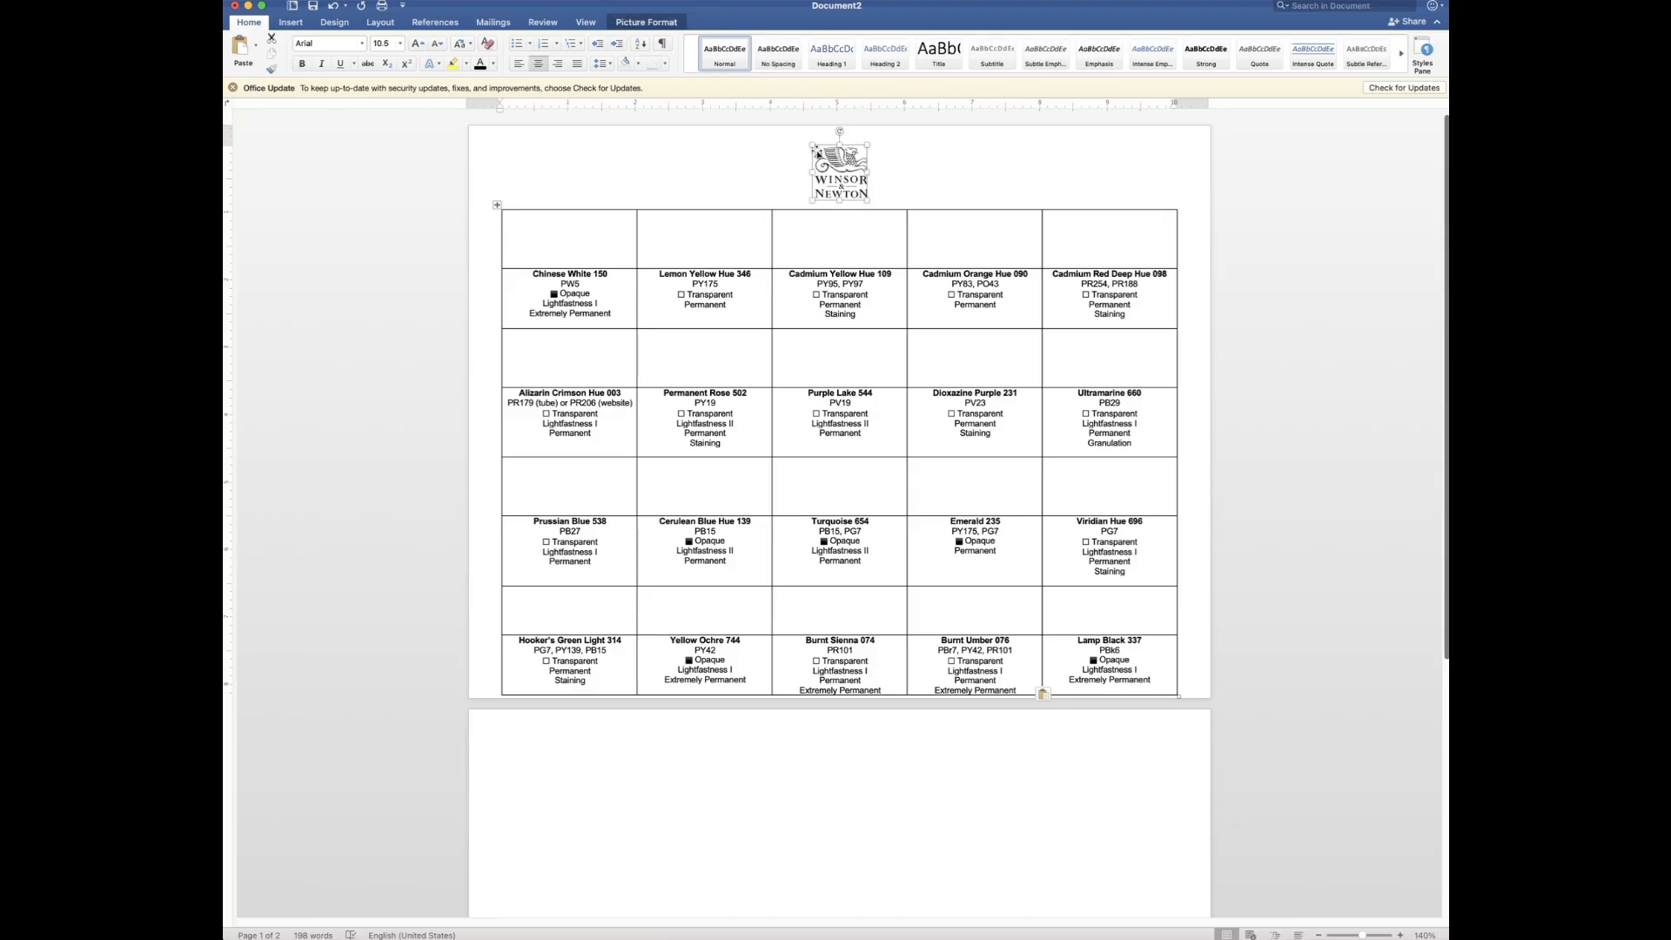
{"action": "left_click_drag", "start_coordinate": [810, 145], "coordinate": [820, 156]}
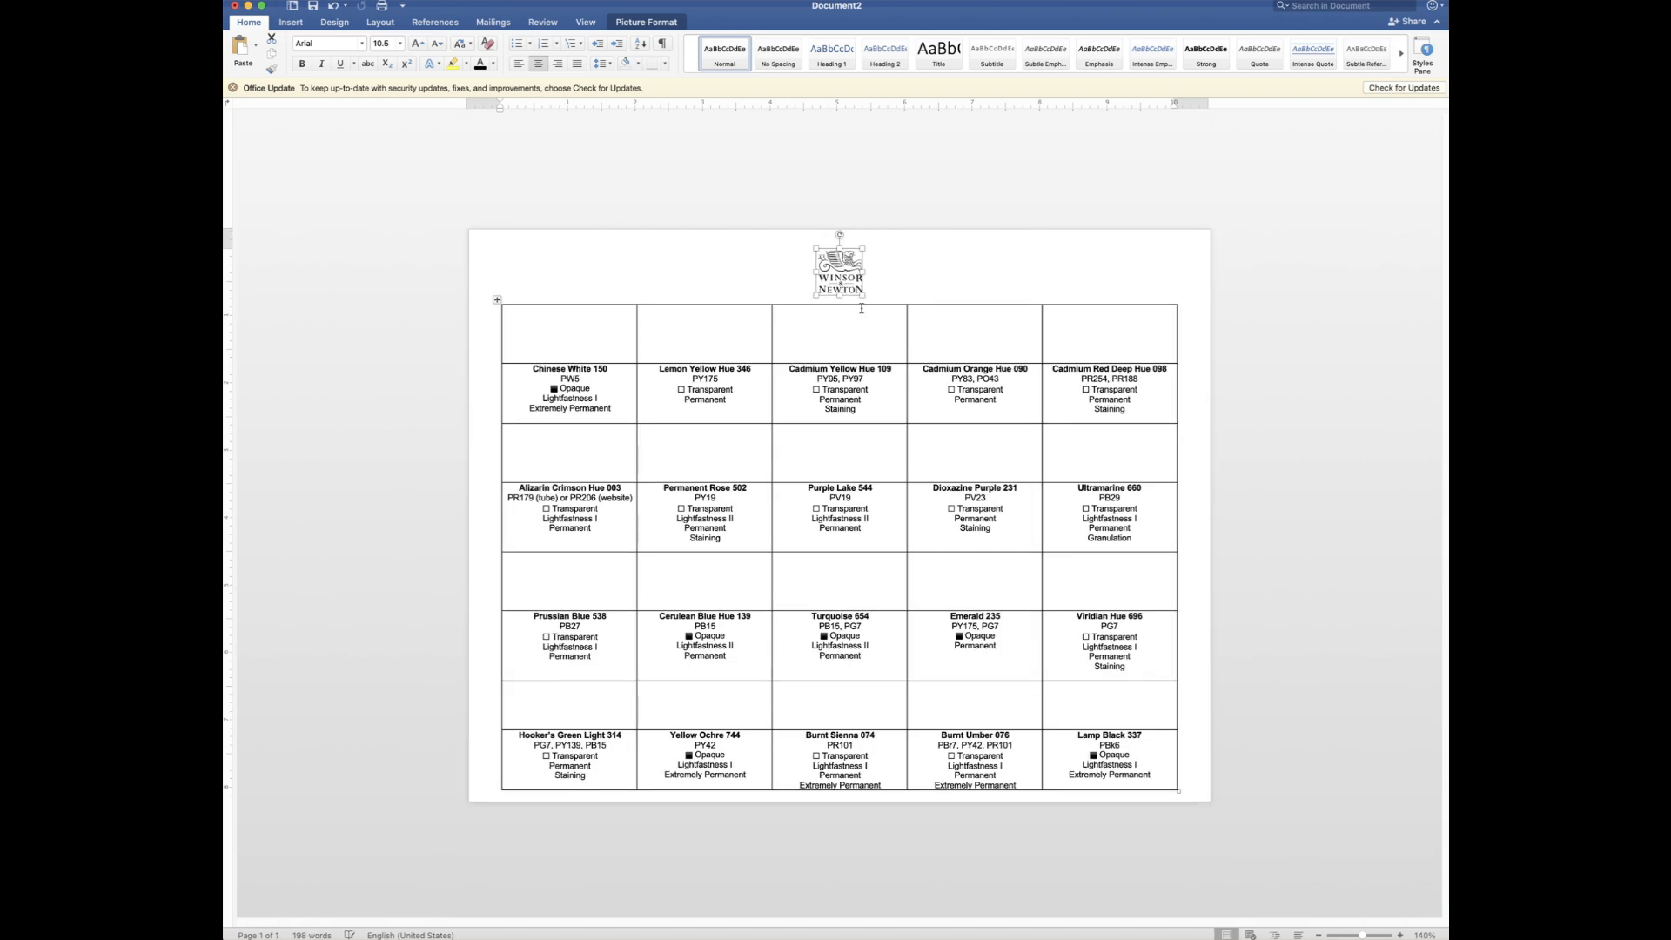
{"action": "left_click", "coordinate": [988, 245]}
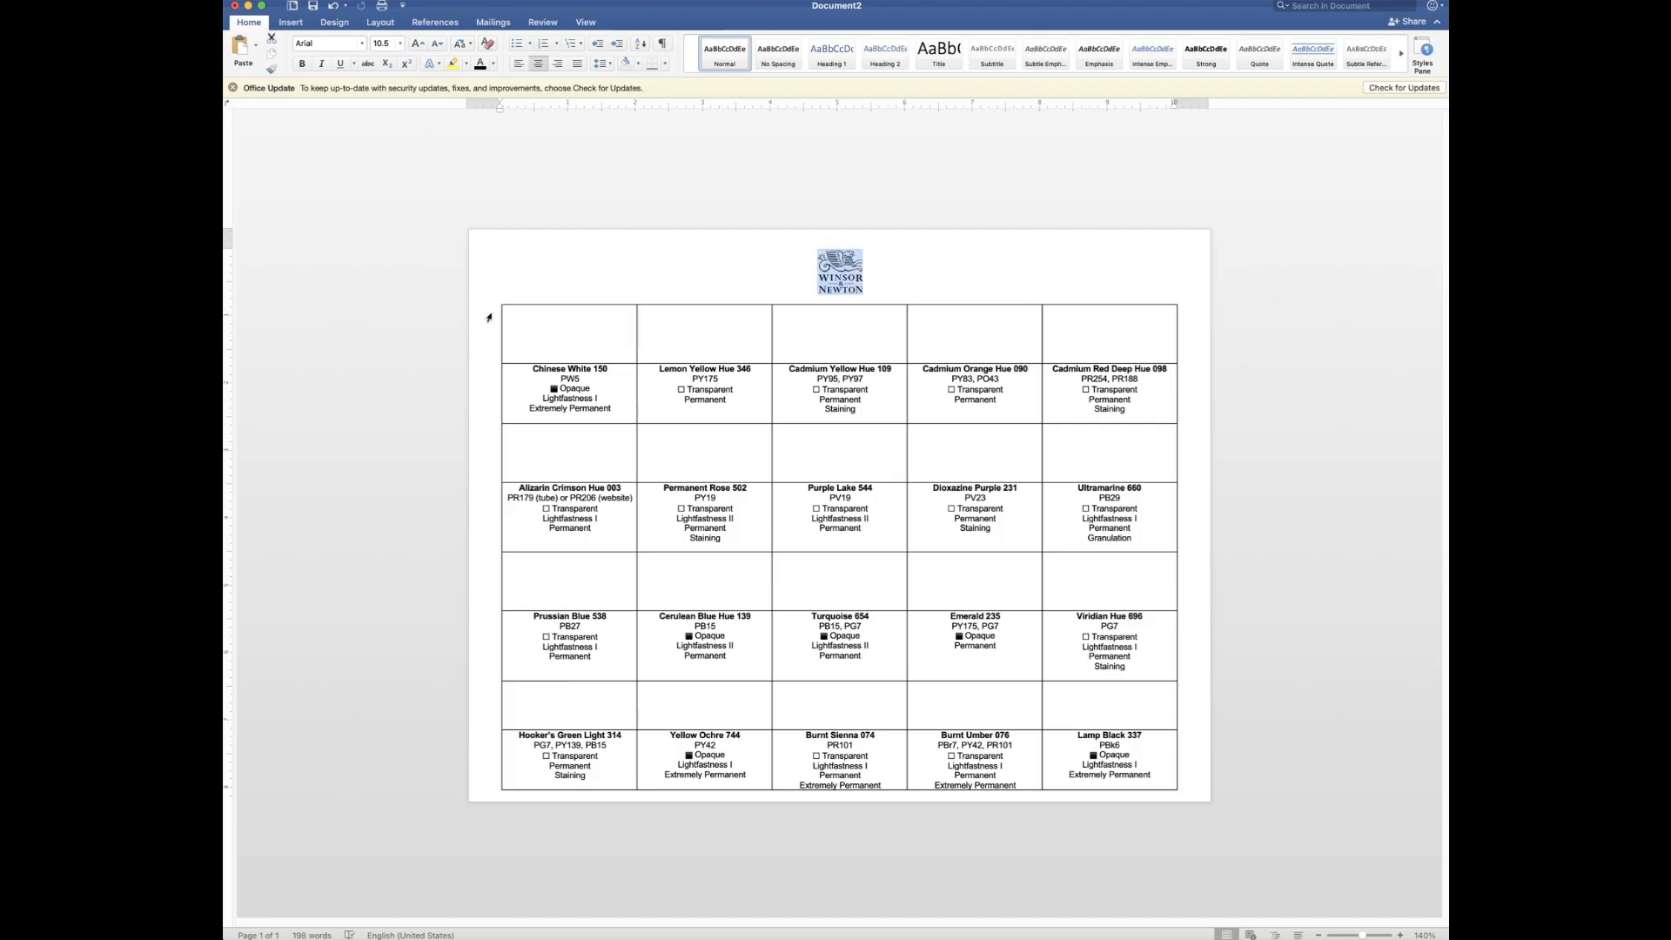
Select the whole table and remove all its borders
{"action": "left_click", "coordinate": [574, 326]}
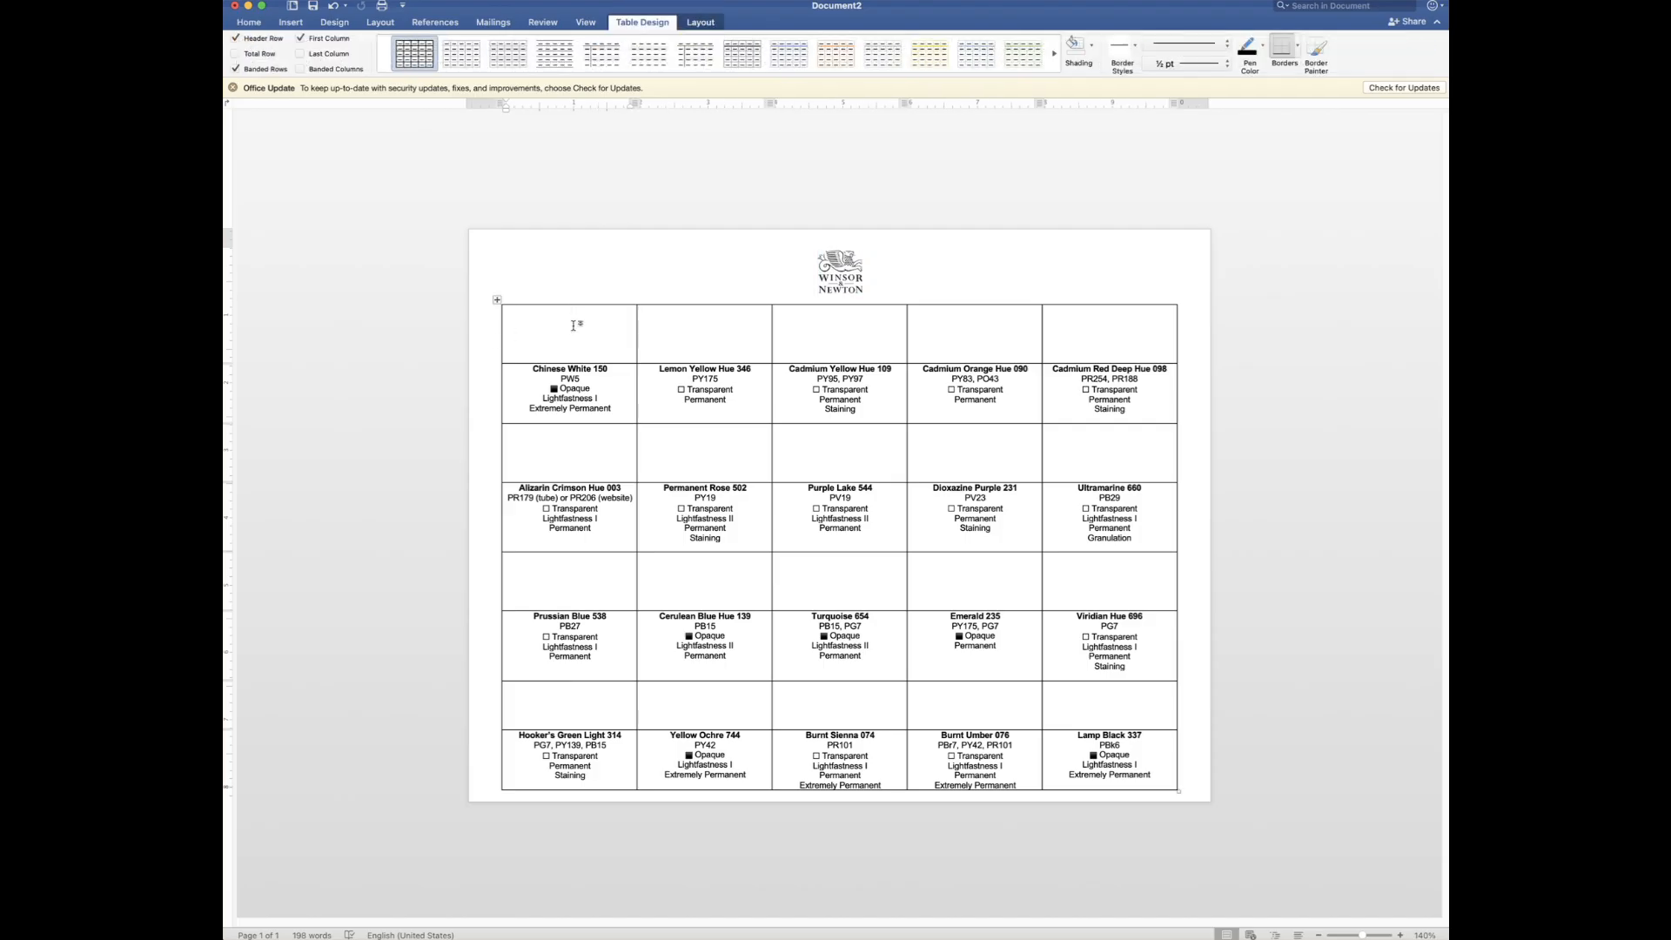
{"action": "left_click", "coordinate": [495, 302]}
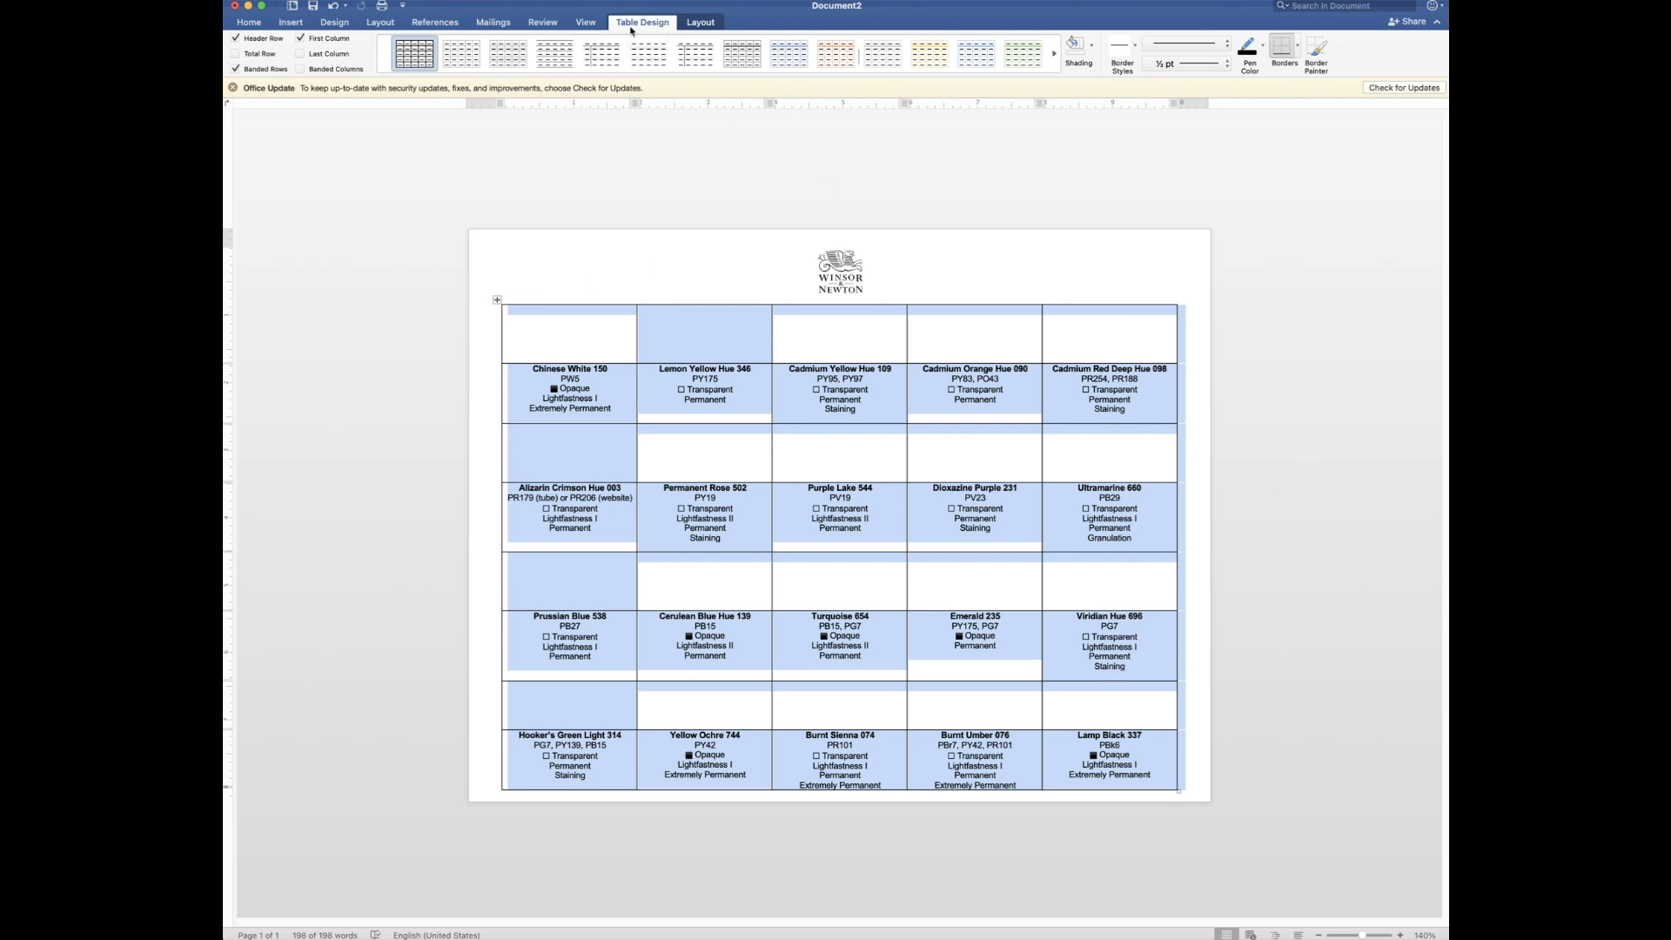
{"action": "left_click", "coordinate": [1300, 50]}
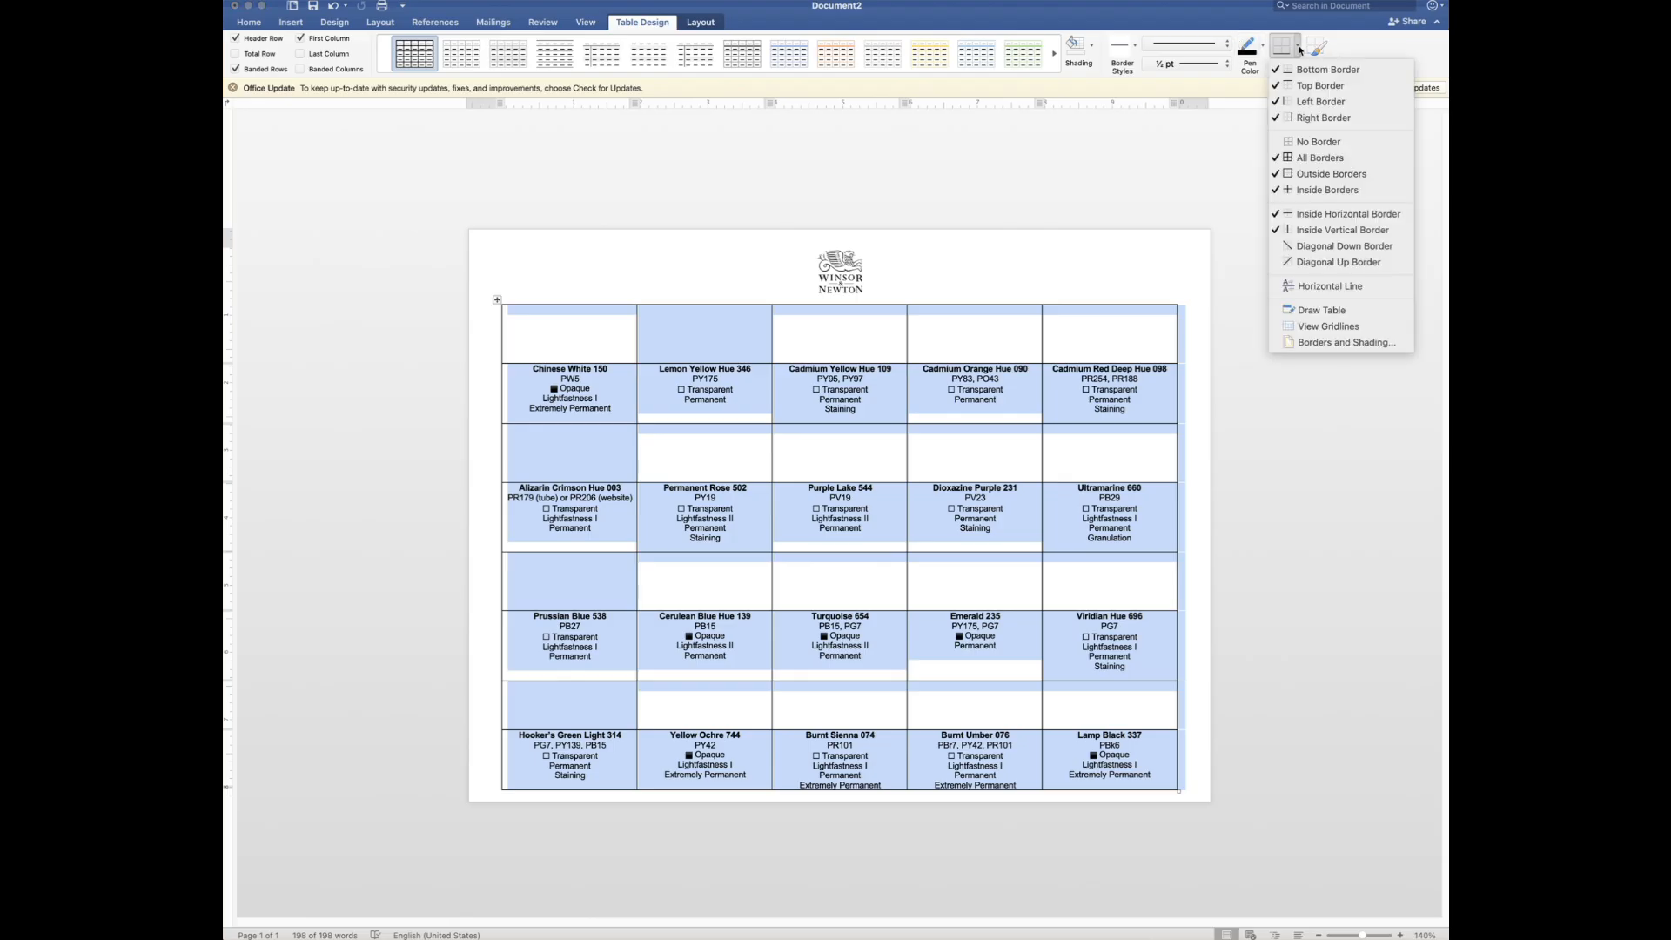
{"action": "left_click", "coordinate": [1294, 141]}
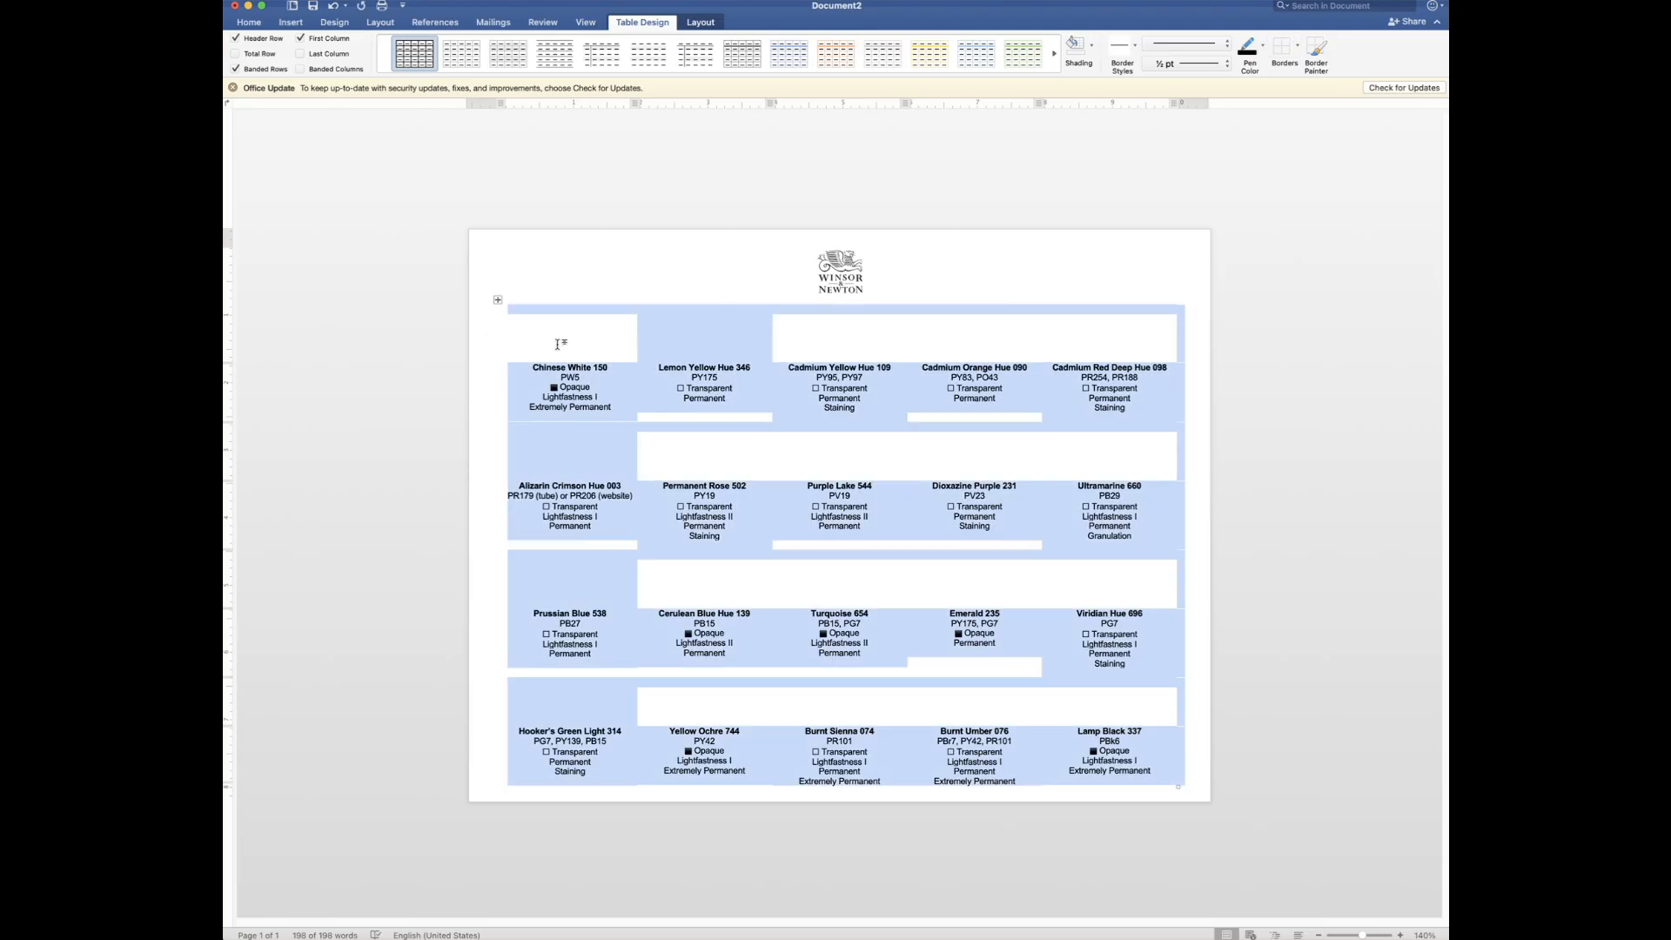
Apply all borders to the blank swatch rows above the Chinese White 150 and Alizarin Crimson Hue 003 entries
{"action": "left_click", "coordinate": [483, 340]}
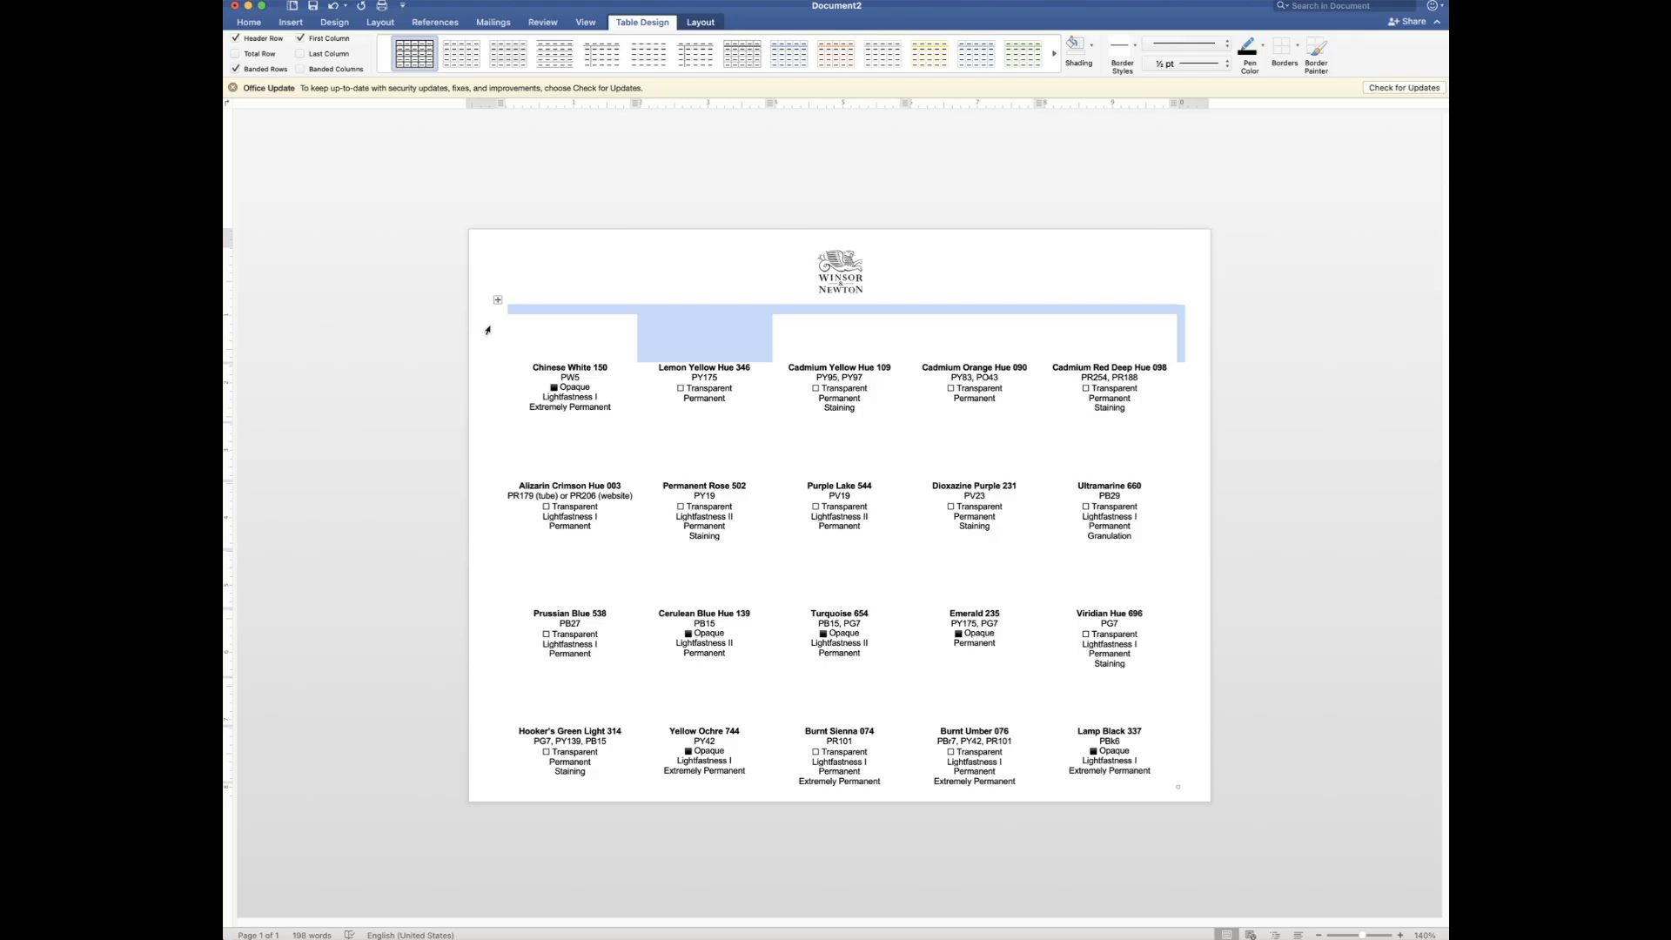
{"action": "left_click", "coordinate": [1298, 51]}
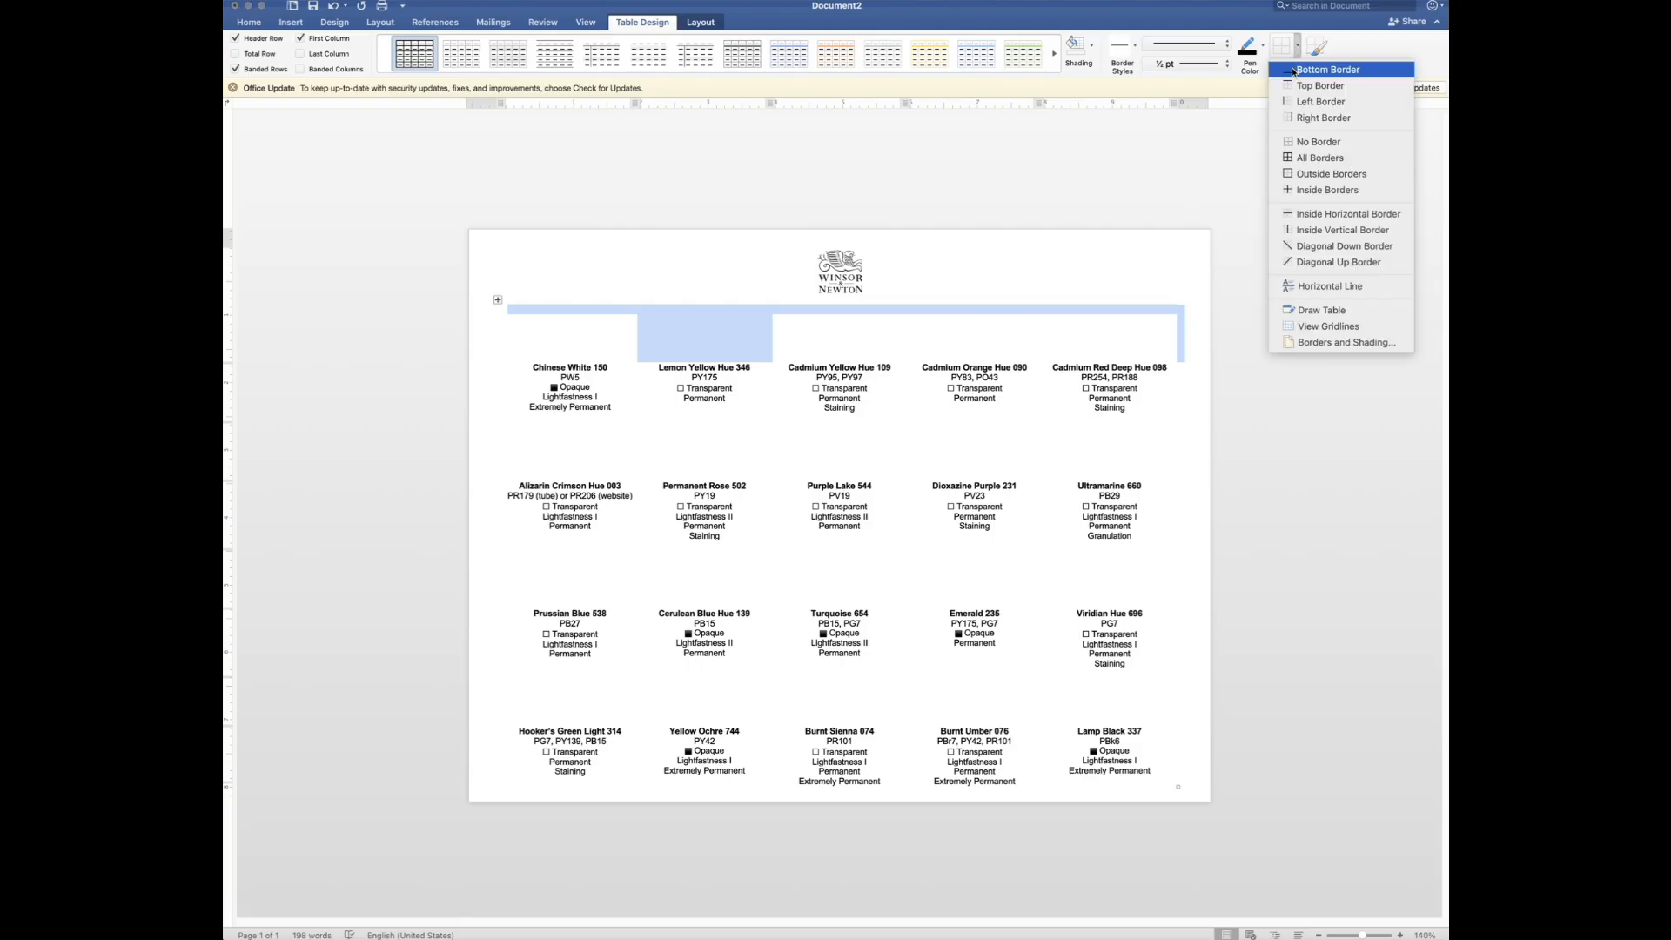
{"action": "left_click", "coordinate": [1294, 158]}
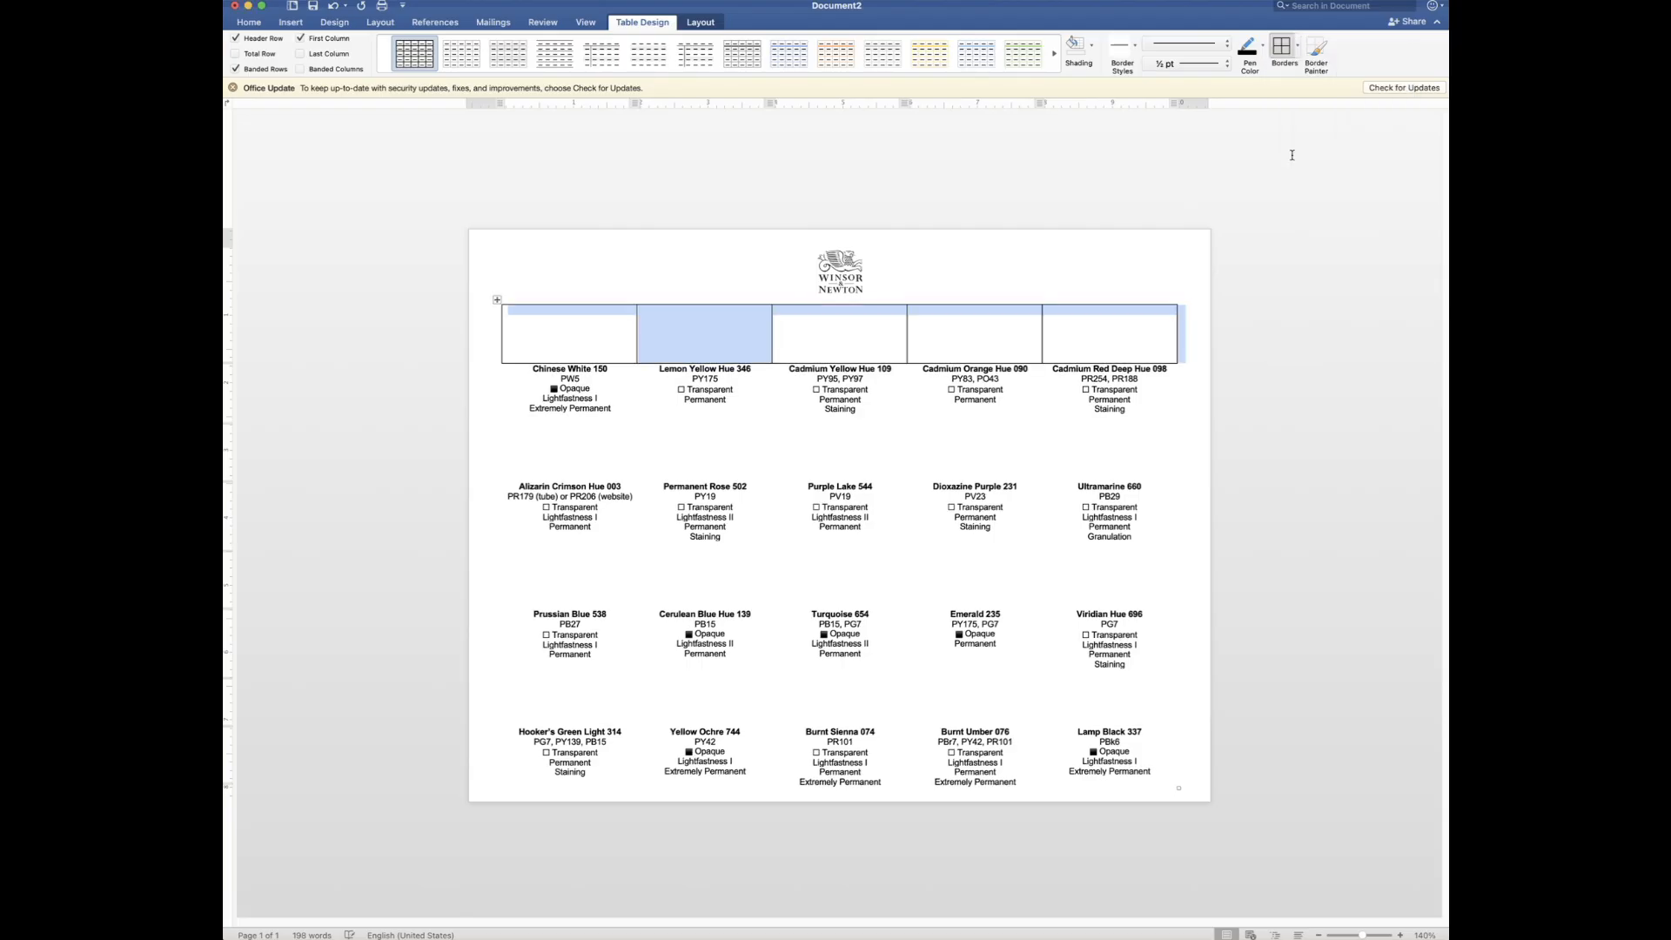
{"action": "left_click", "coordinate": [487, 451]}
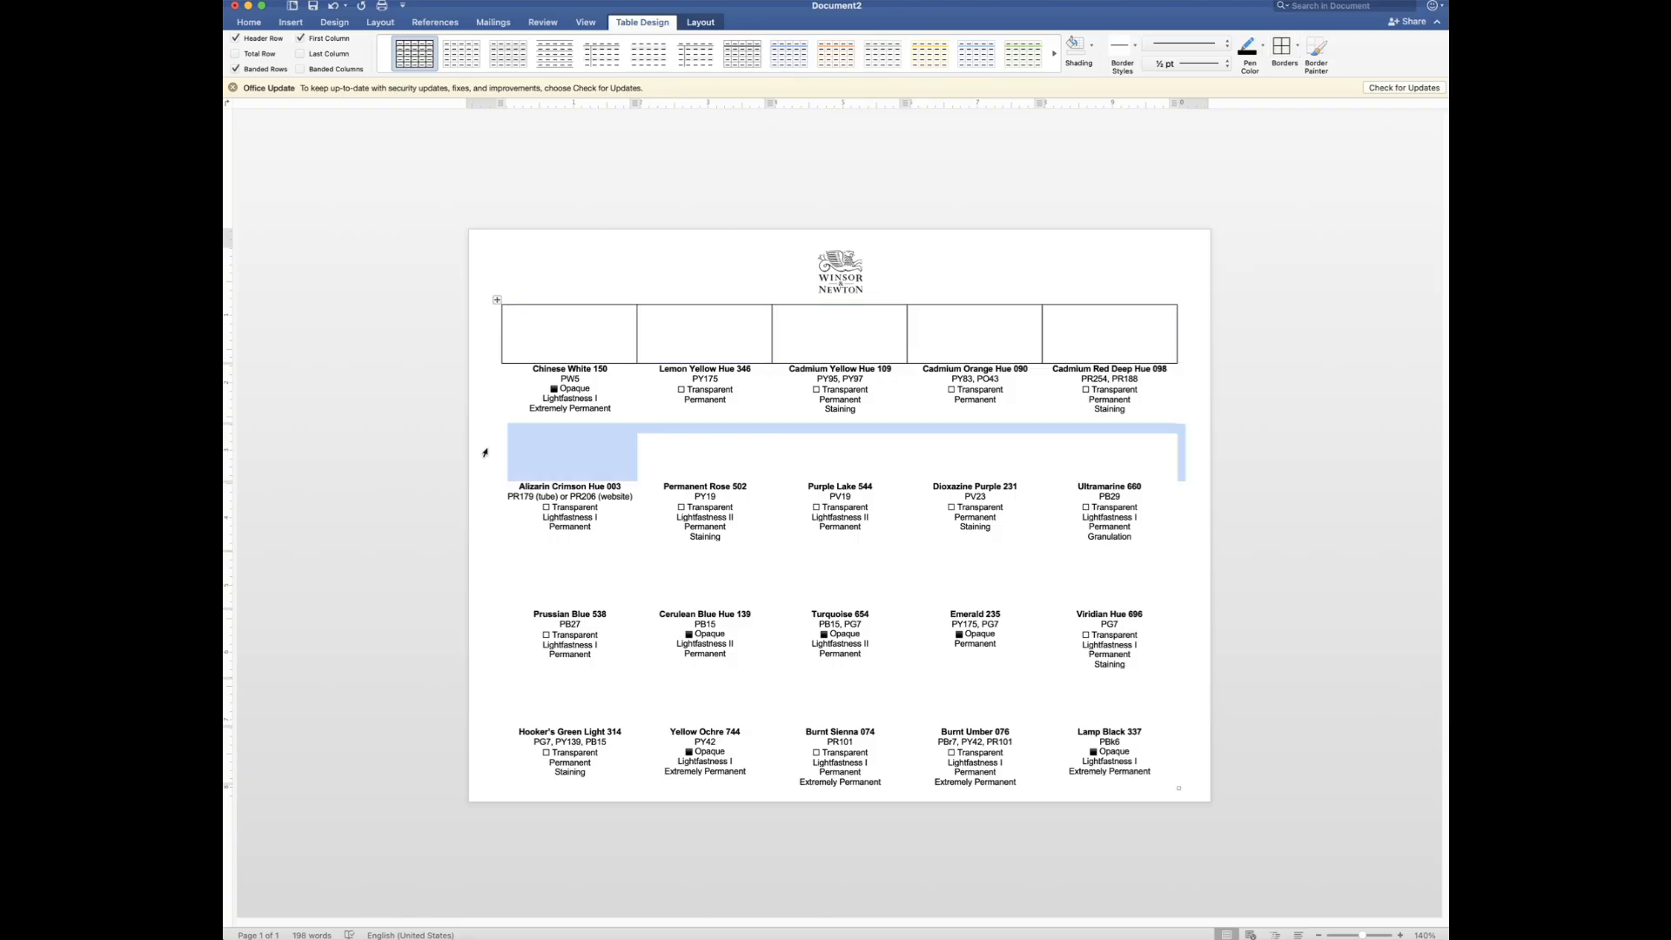
{"action": "left_click", "coordinate": [1298, 48]}
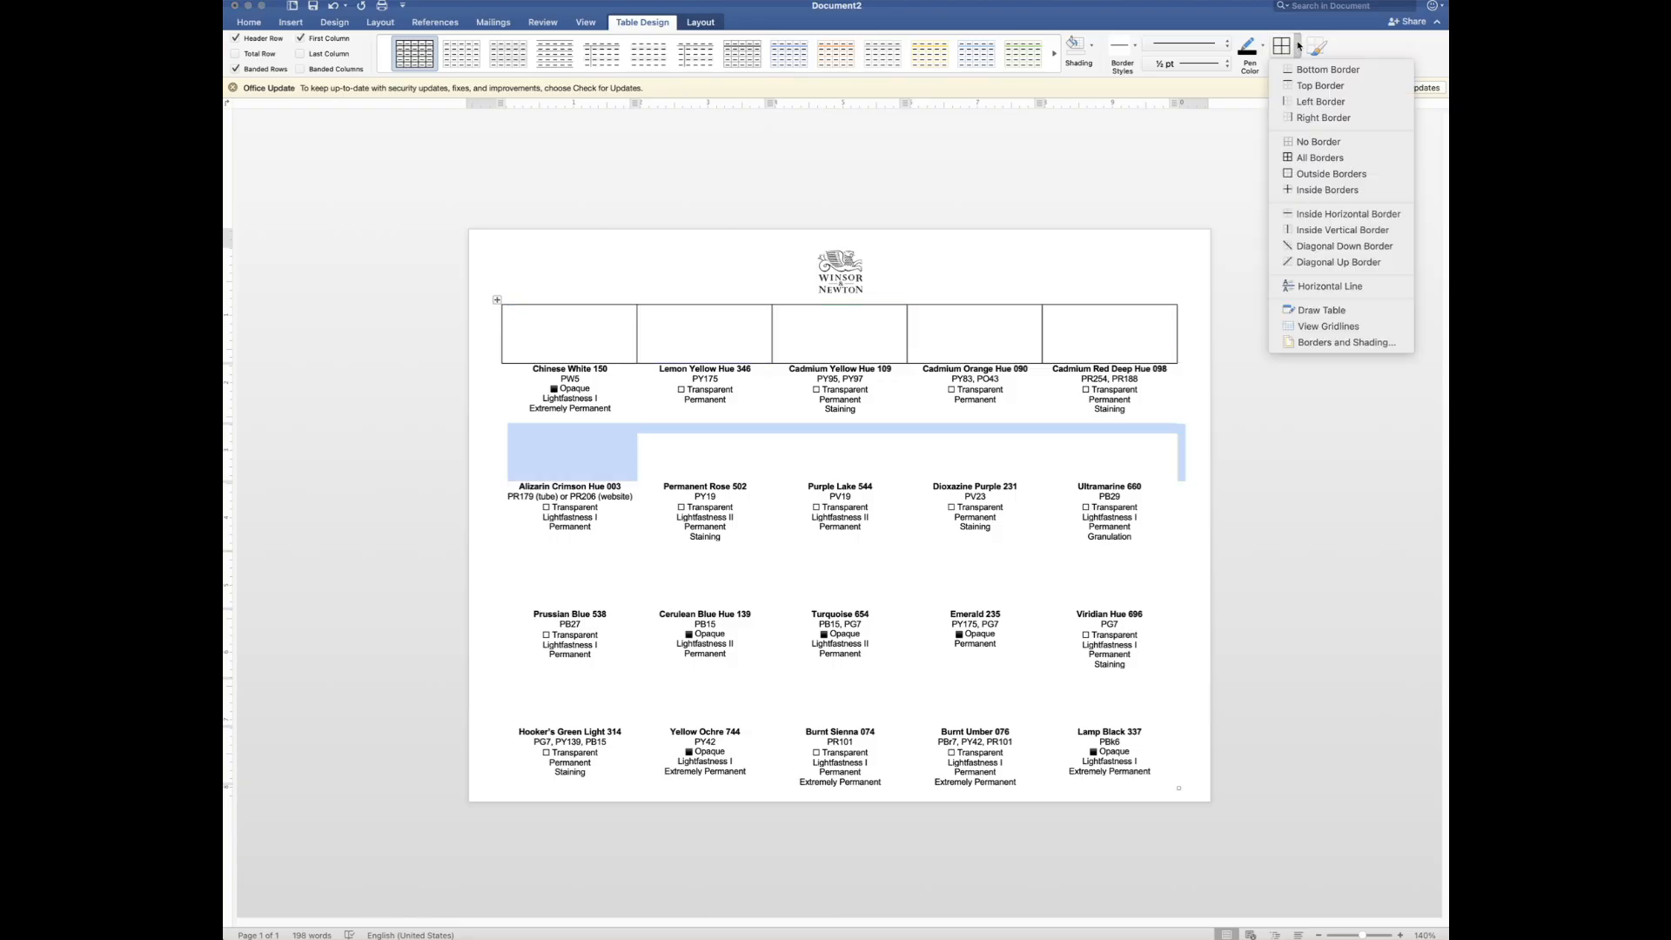
{"action": "left_click", "coordinate": [1303, 159]}
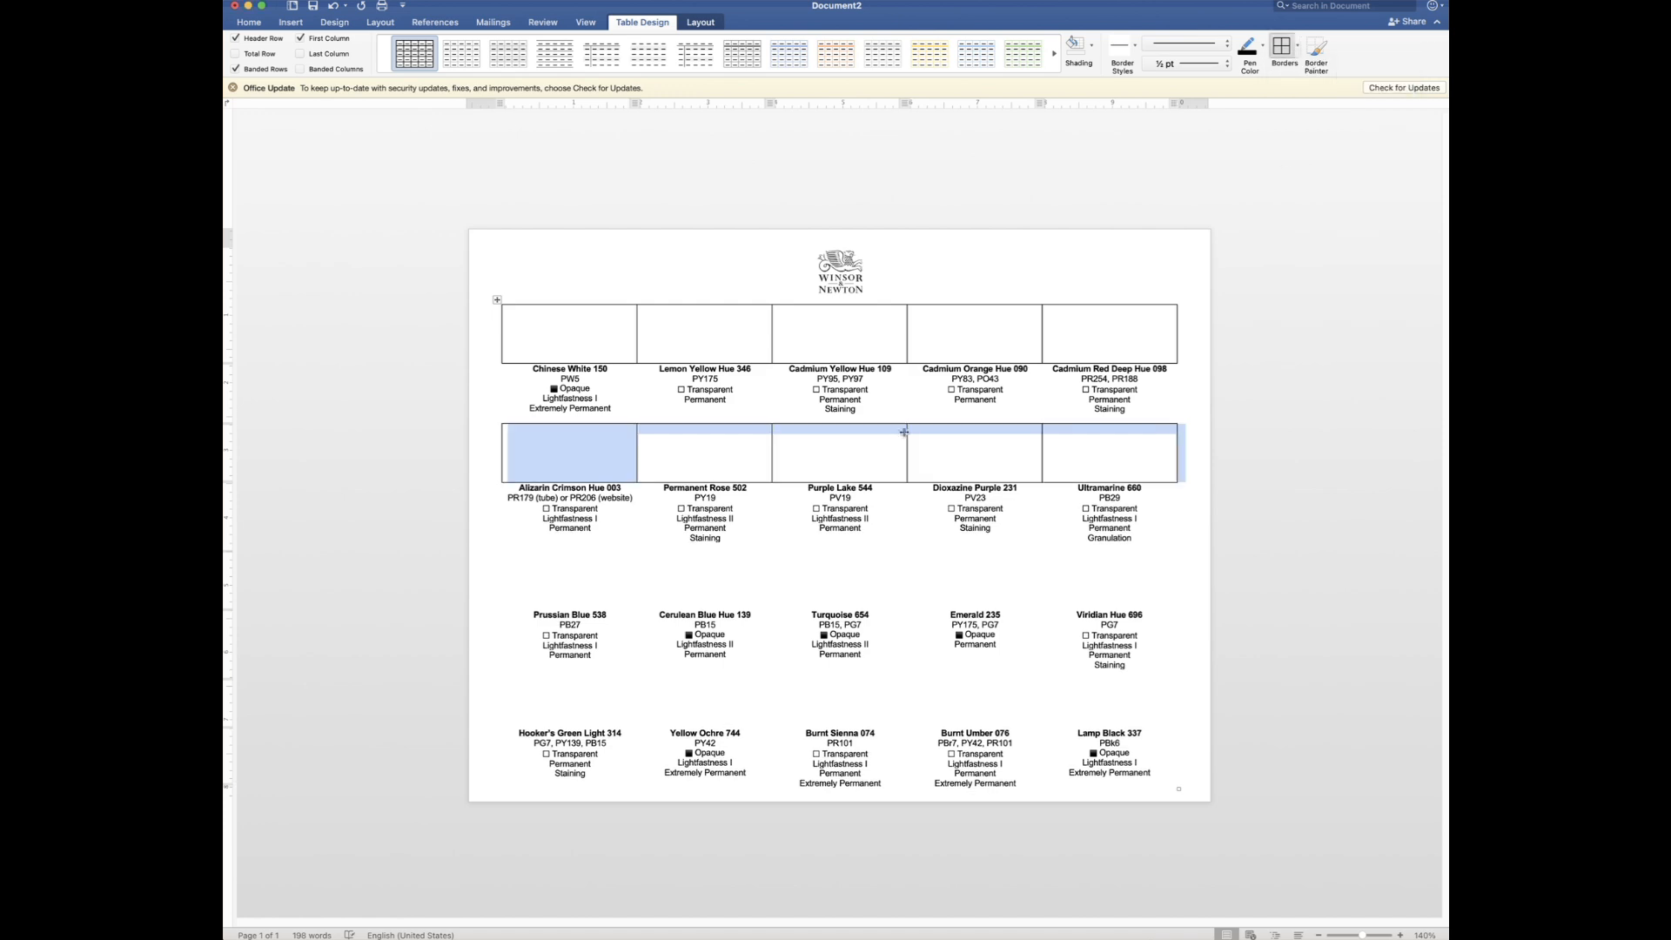
Apply all borders to the blank swatch rows above the Prussian Blue 538 and Hooker's Green Light 314 entries
{"action": "left_click", "coordinate": [478, 569]}
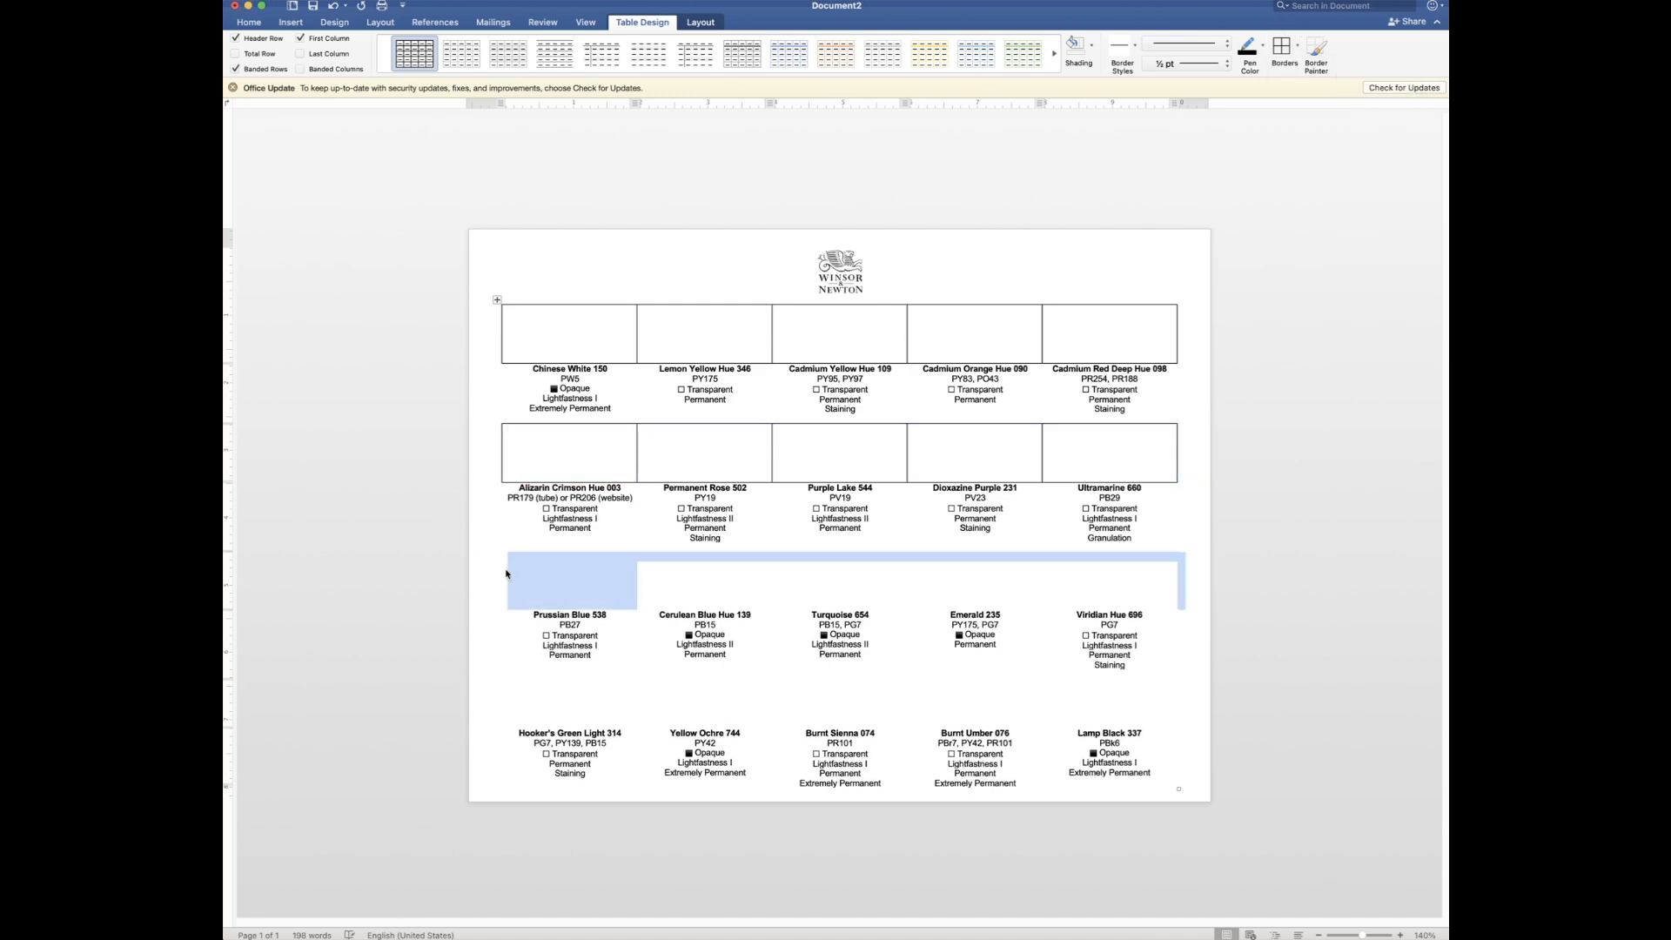
{"action": "left_click", "coordinate": [1297, 47]}
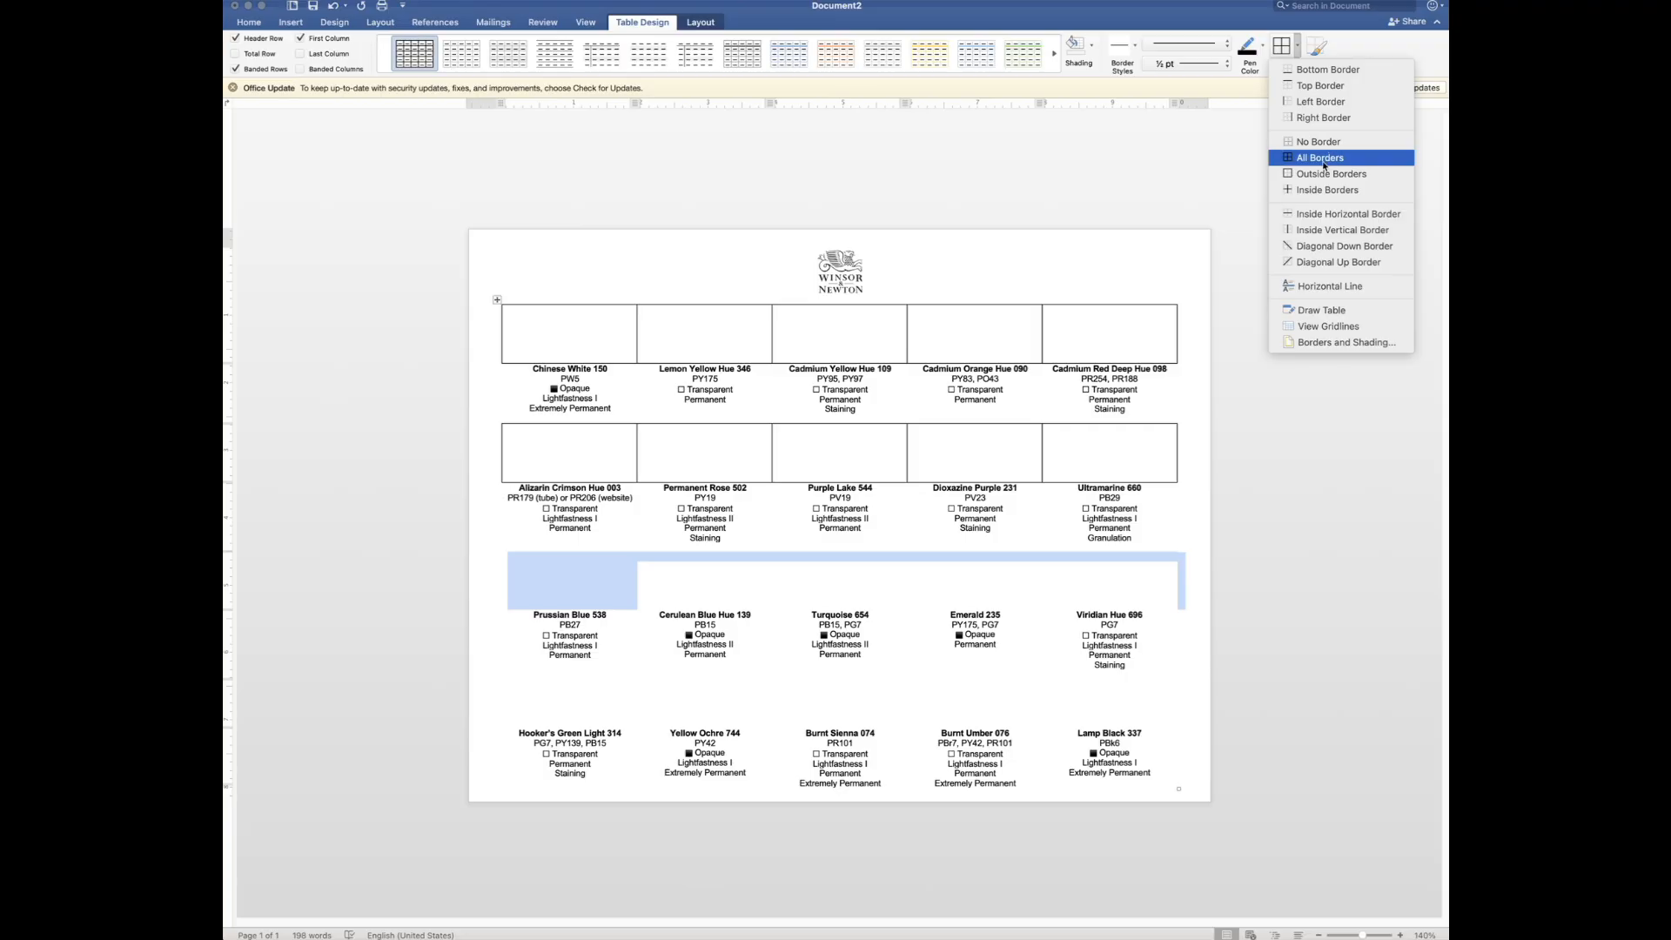
{"action": "left_click", "coordinate": [1323, 163]}
{"action": "left_click", "coordinate": [473, 680]}
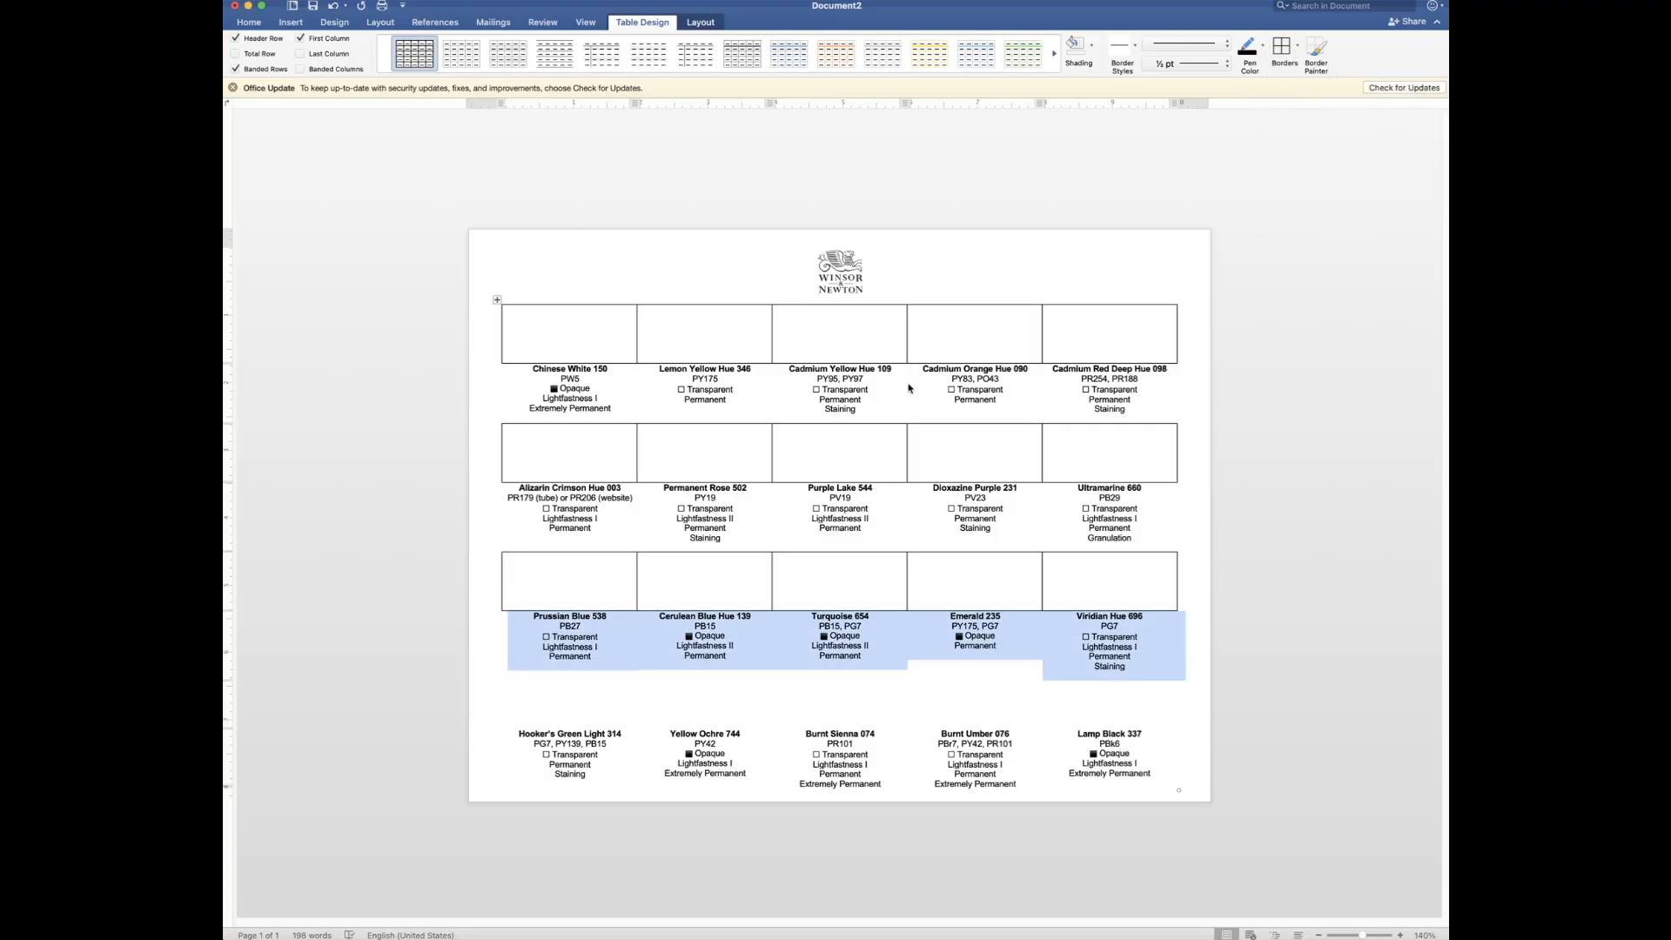
{"action": "left_click", "coordinate": [484, 714]}
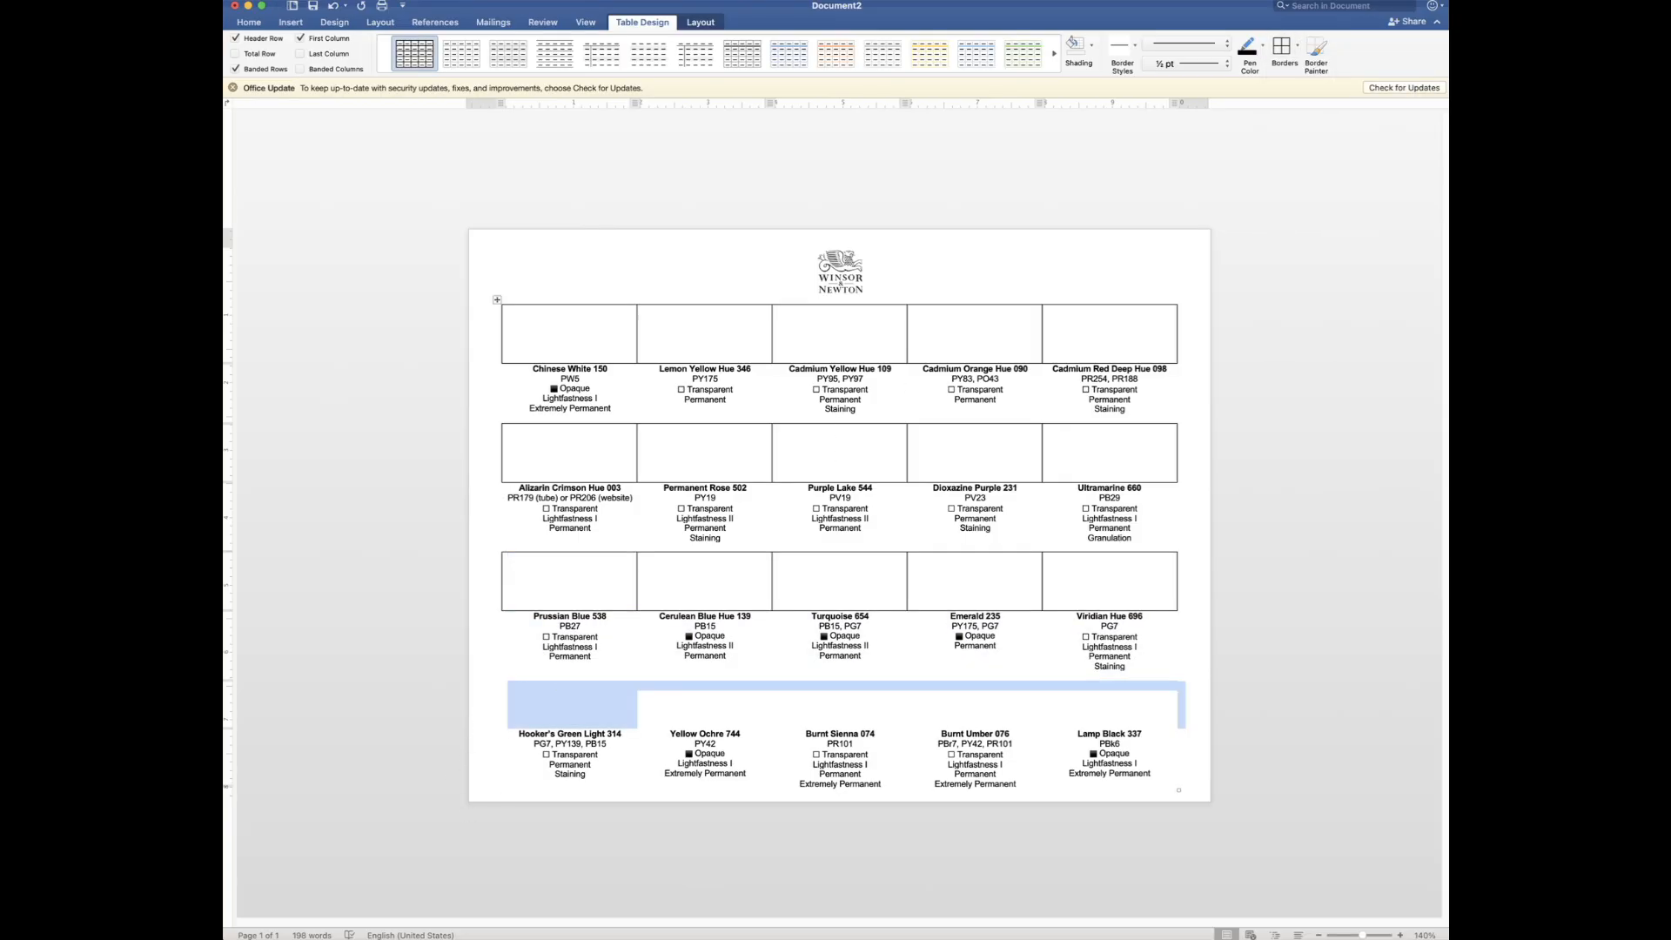
{"action": "left_click", "coordinate": [1297, 46]}
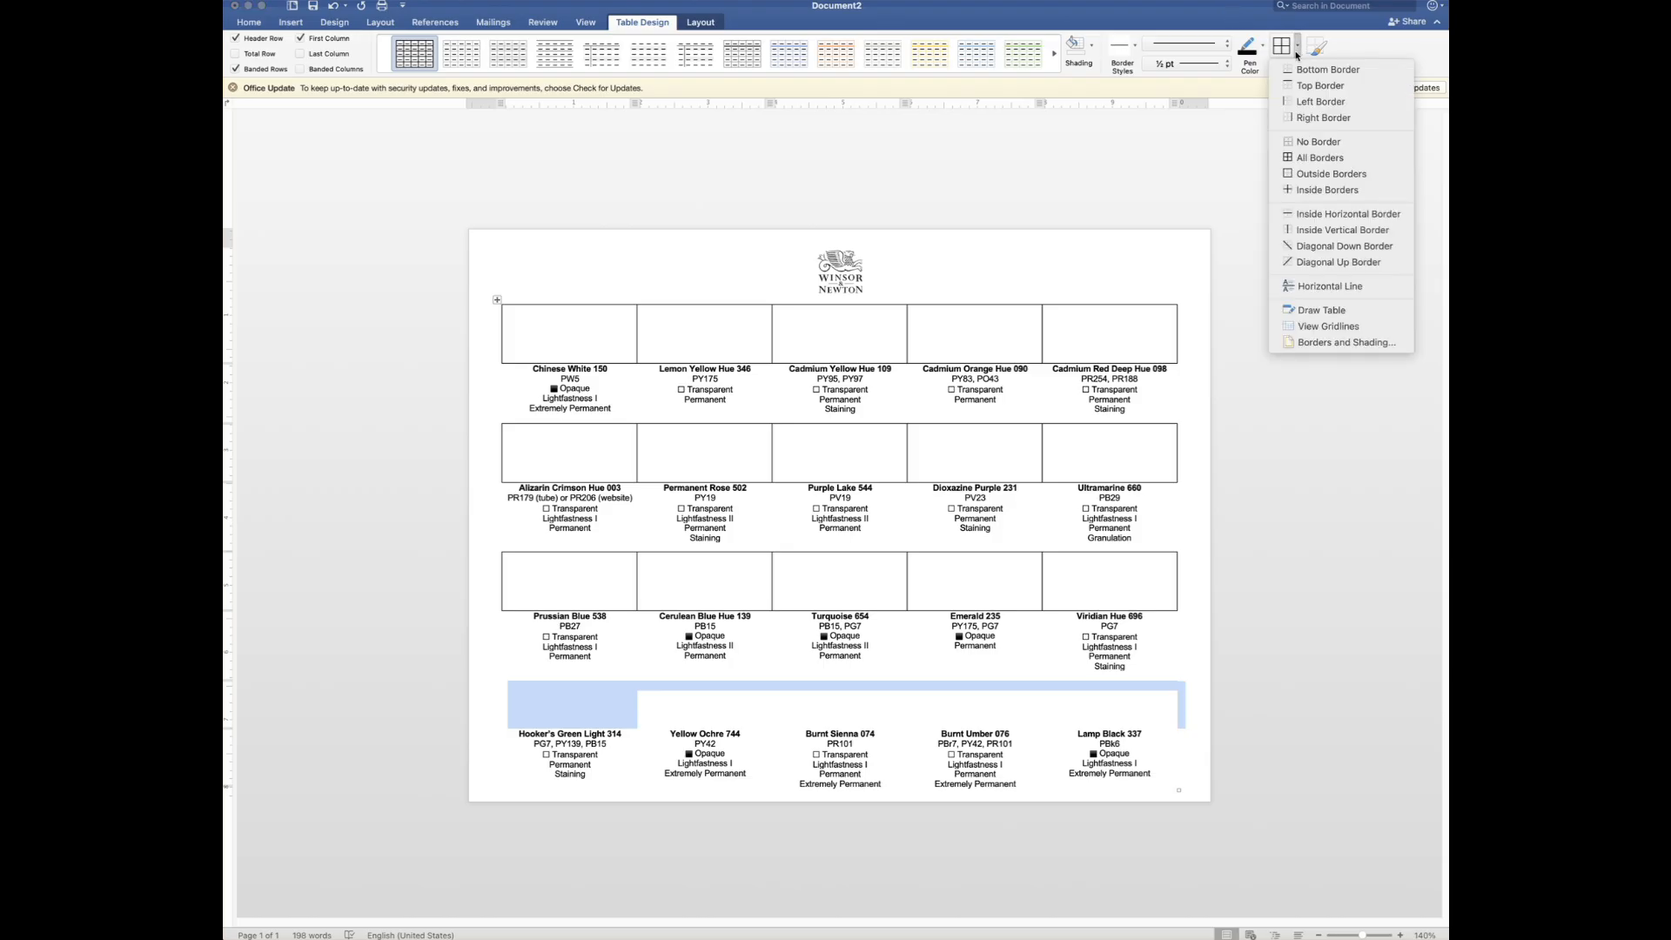
{"action": "left_click", "coordinate": [1331, 173]}
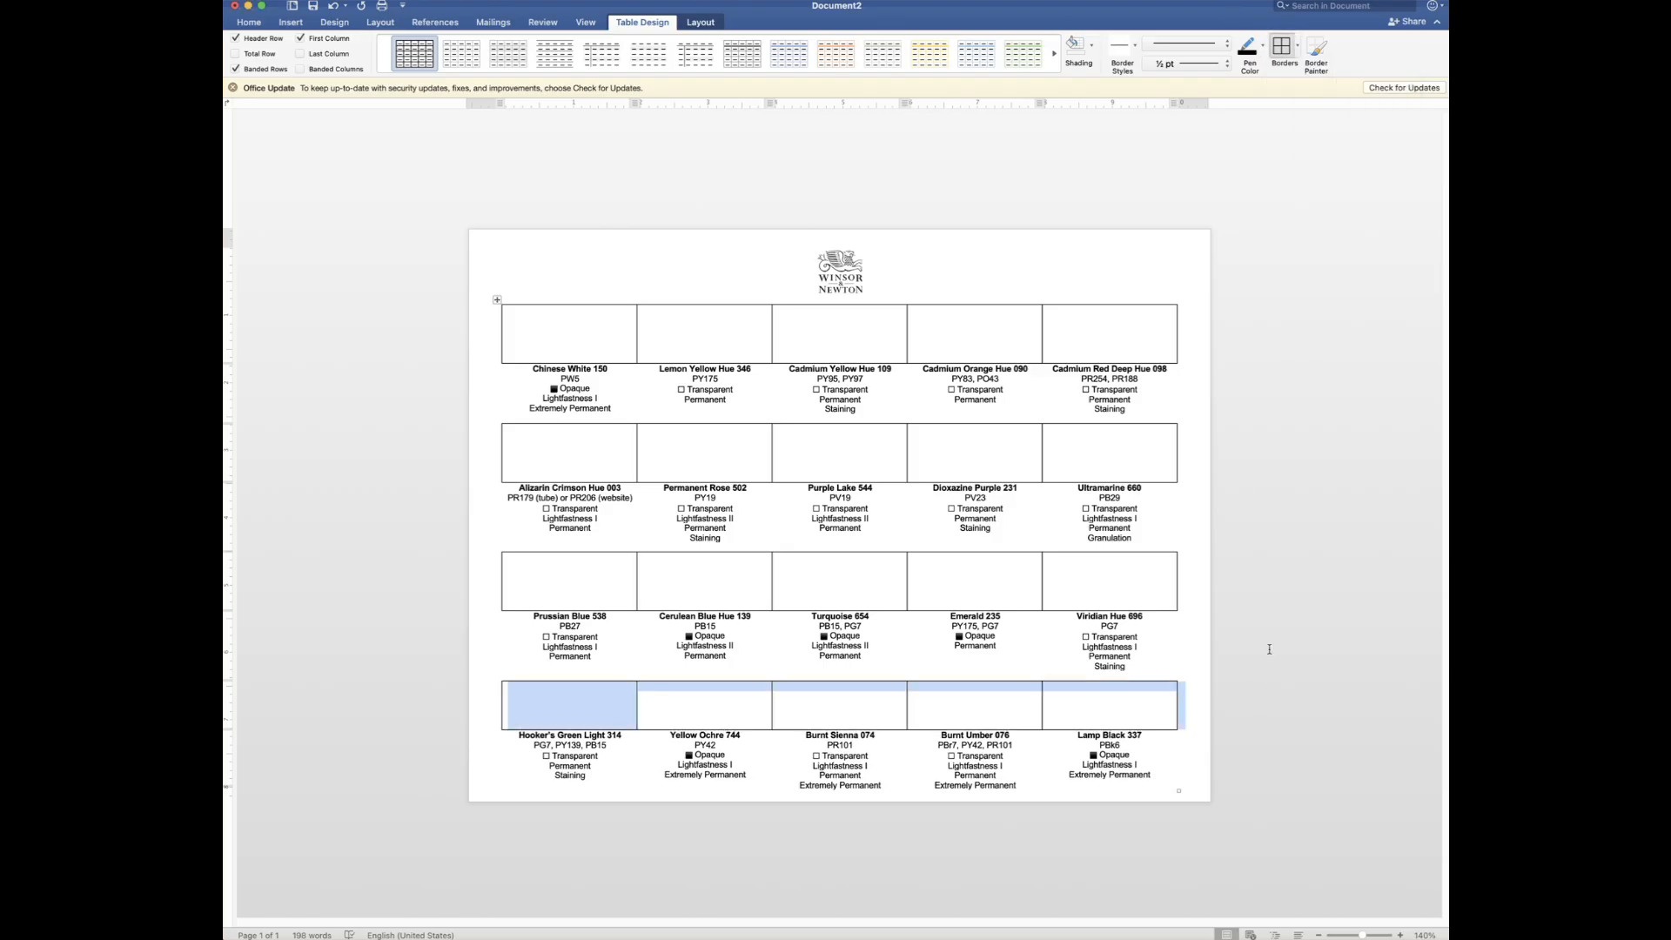
{"action": "left_click", "coordinate": [1268, 649]}
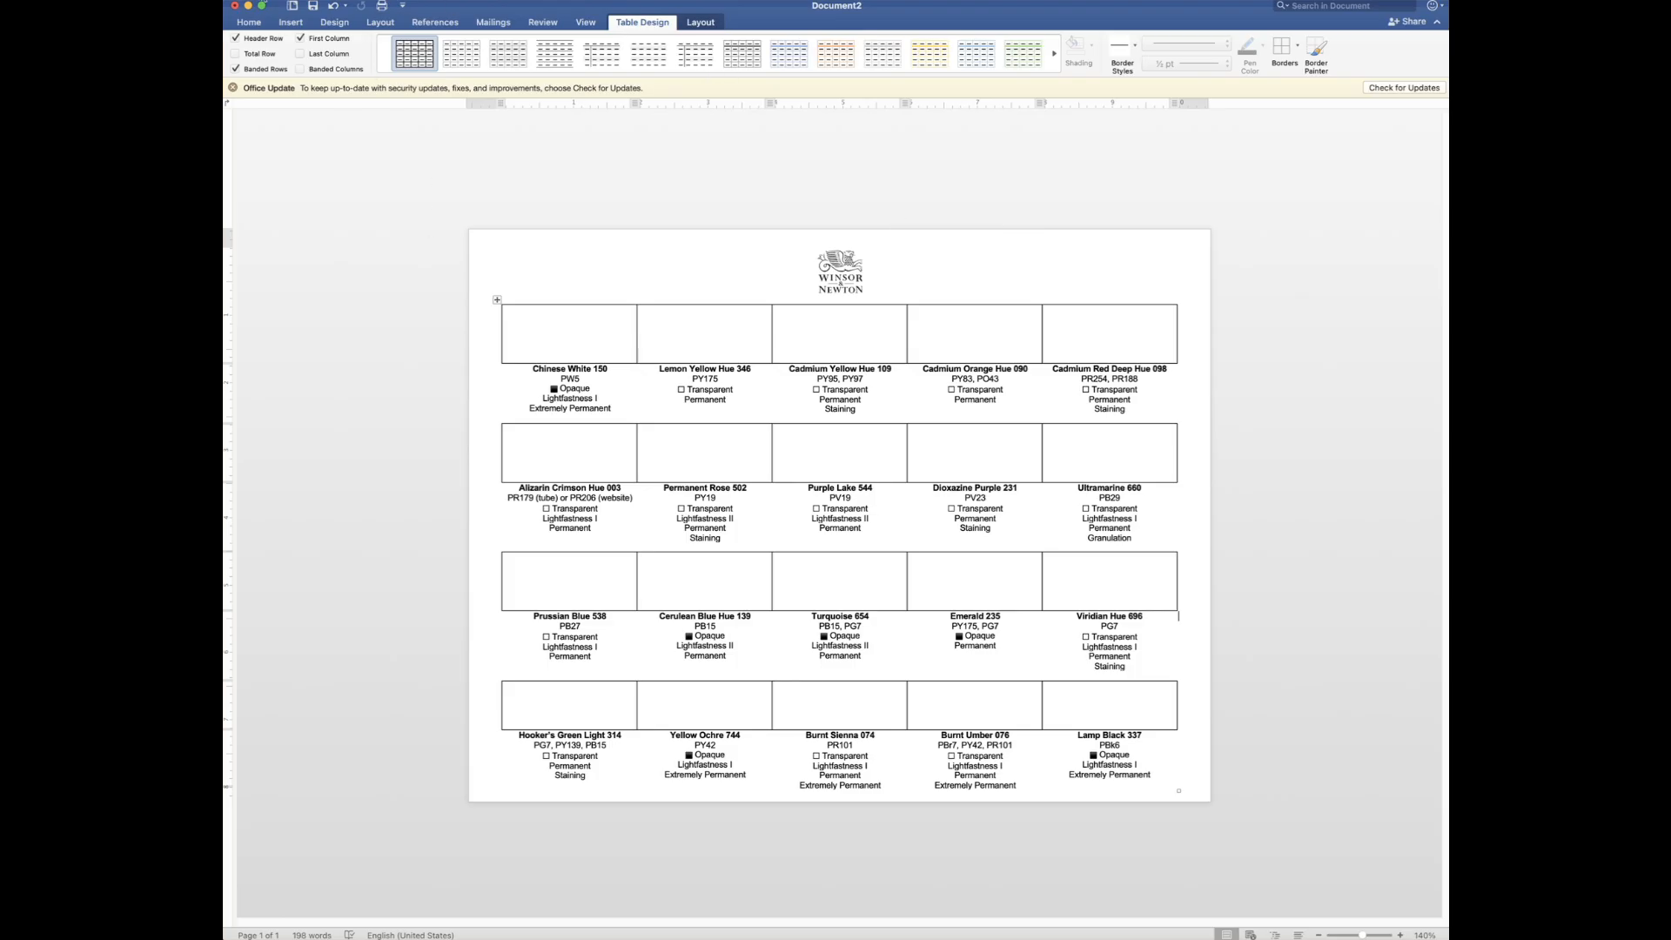
Check the available paper sizes and the custom size option in Page Setup, leaving the setup without applying changes
{"action": "left_click", "coordinate": [380, 23]}
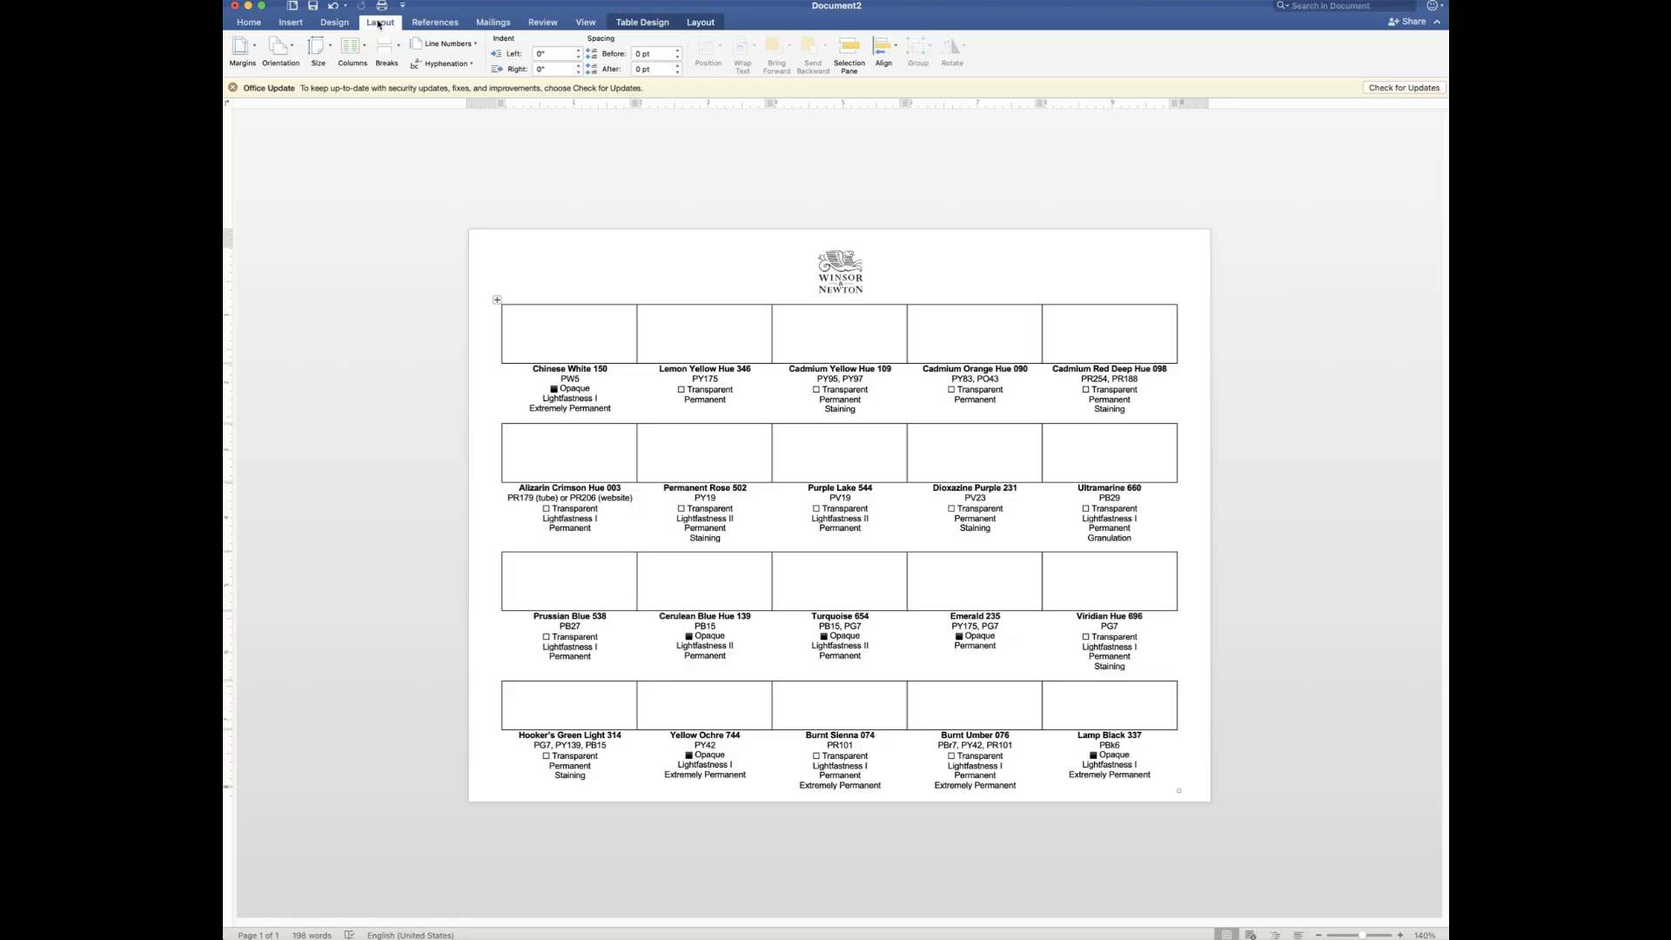
{"action": "left_click", "coordinate": [313, 2]}
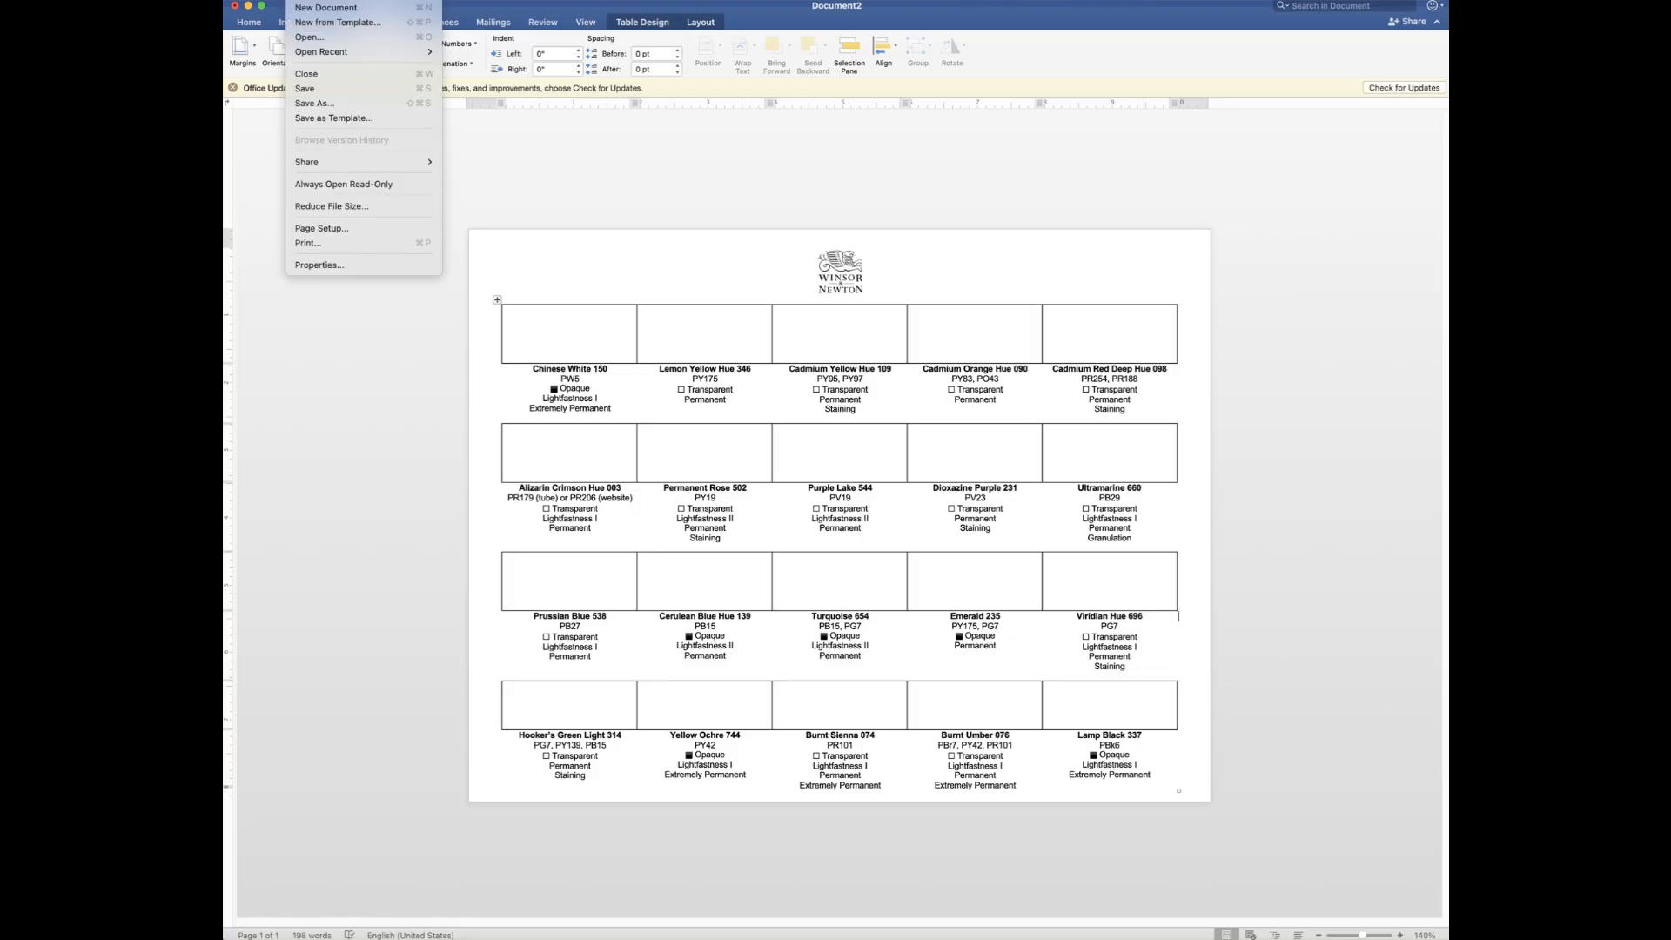
{"action": "left_click", "coordinate": [324, 230]}
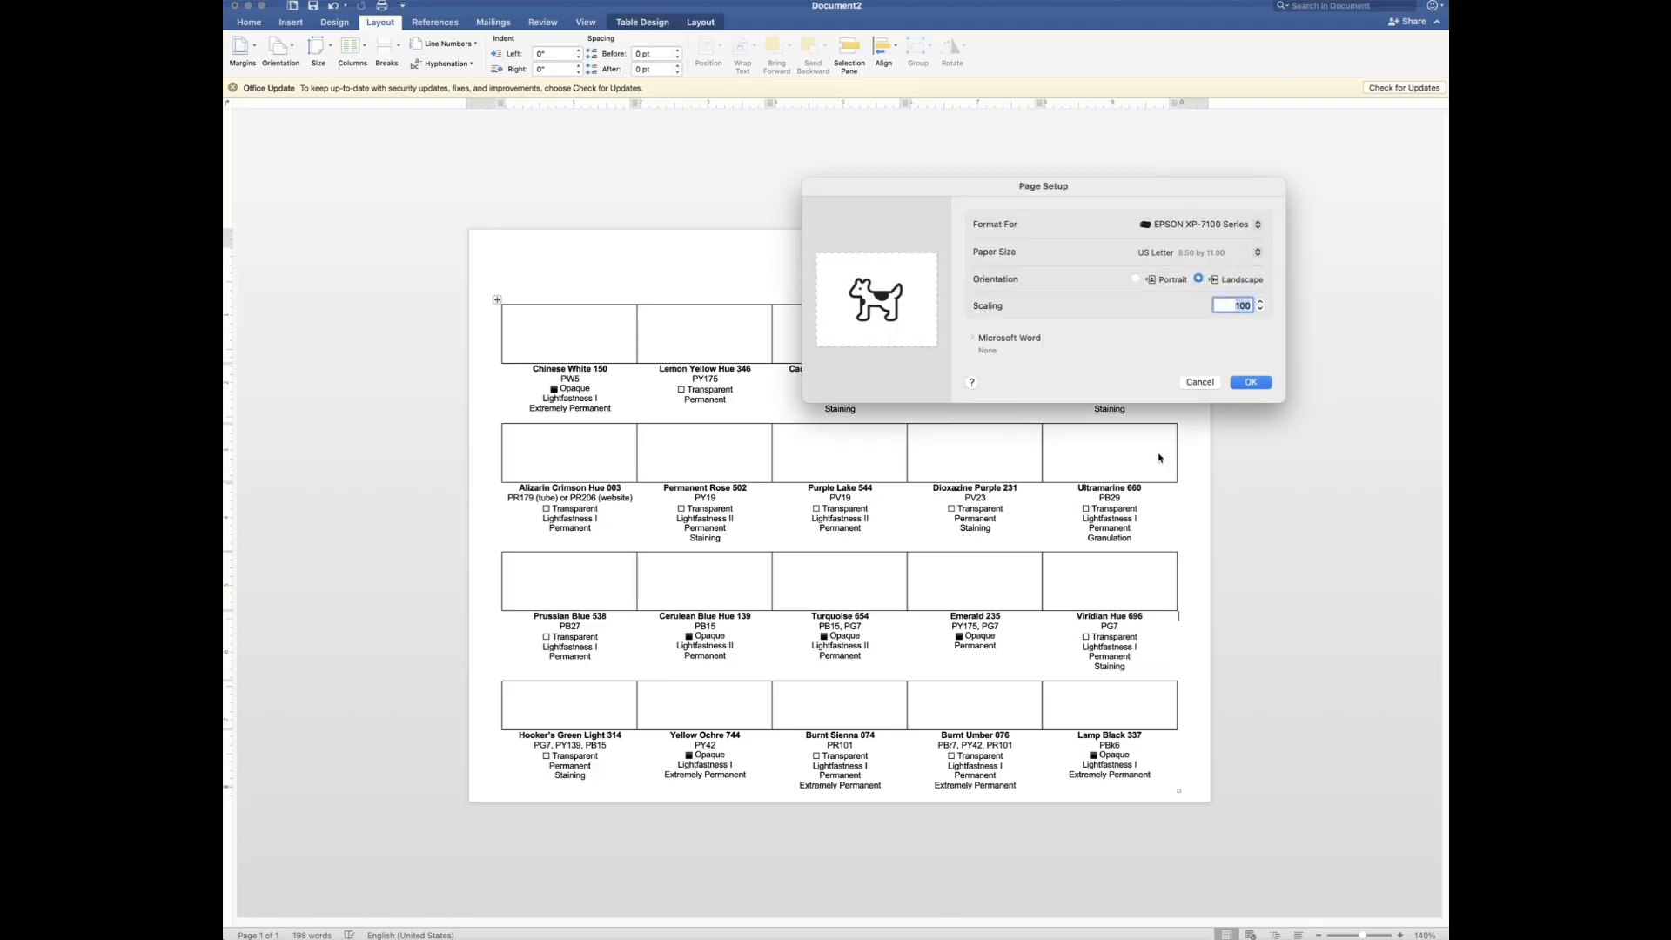
{"action": "left_click", "coordinate": [1253, 253]}
{"action": "mouse_move", "coordinate": [1259, 256]}
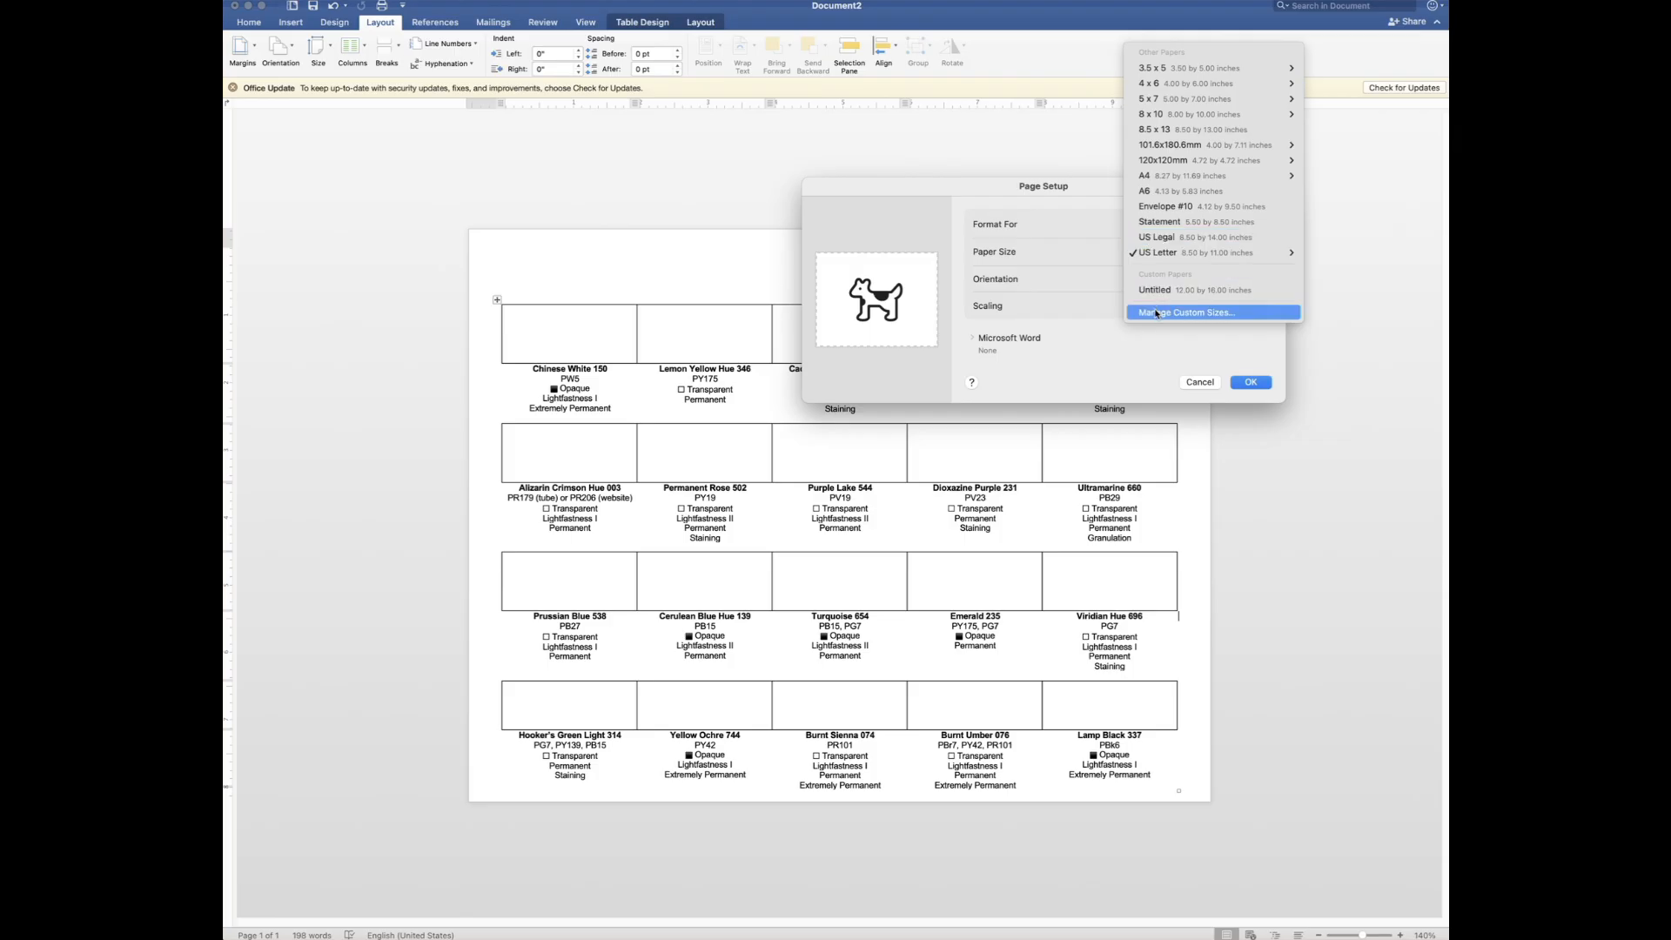
{"action": "left_click", "coordinate": [1203, 385]}
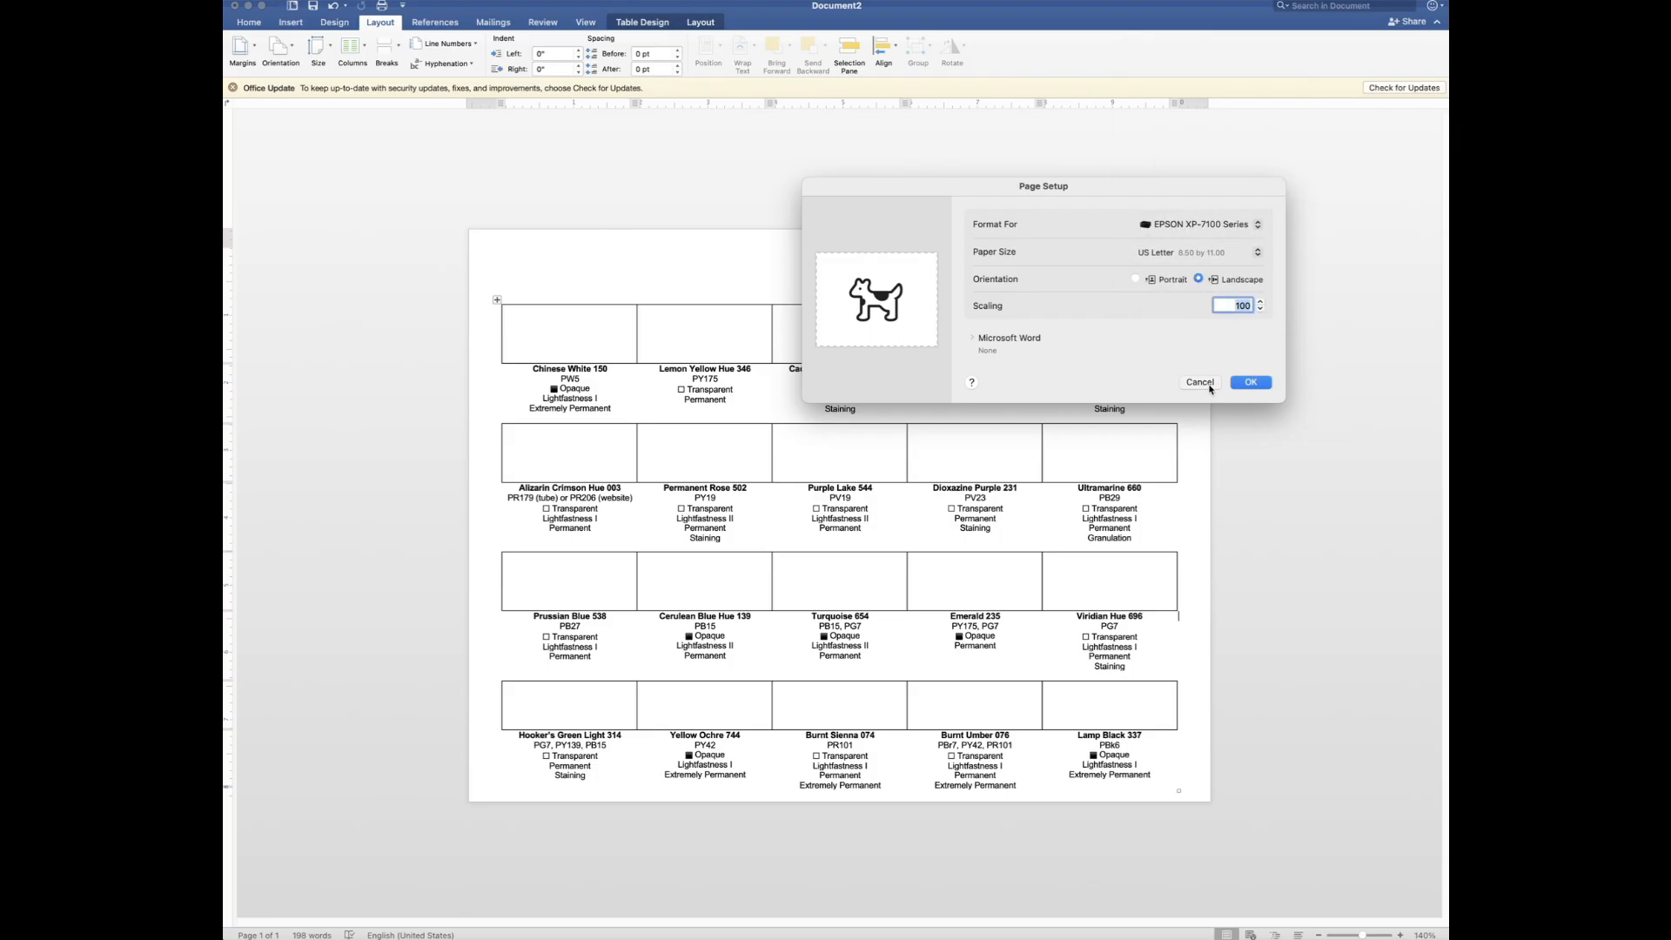
{"action": "left_click", "coordinate": [1208, 388]}
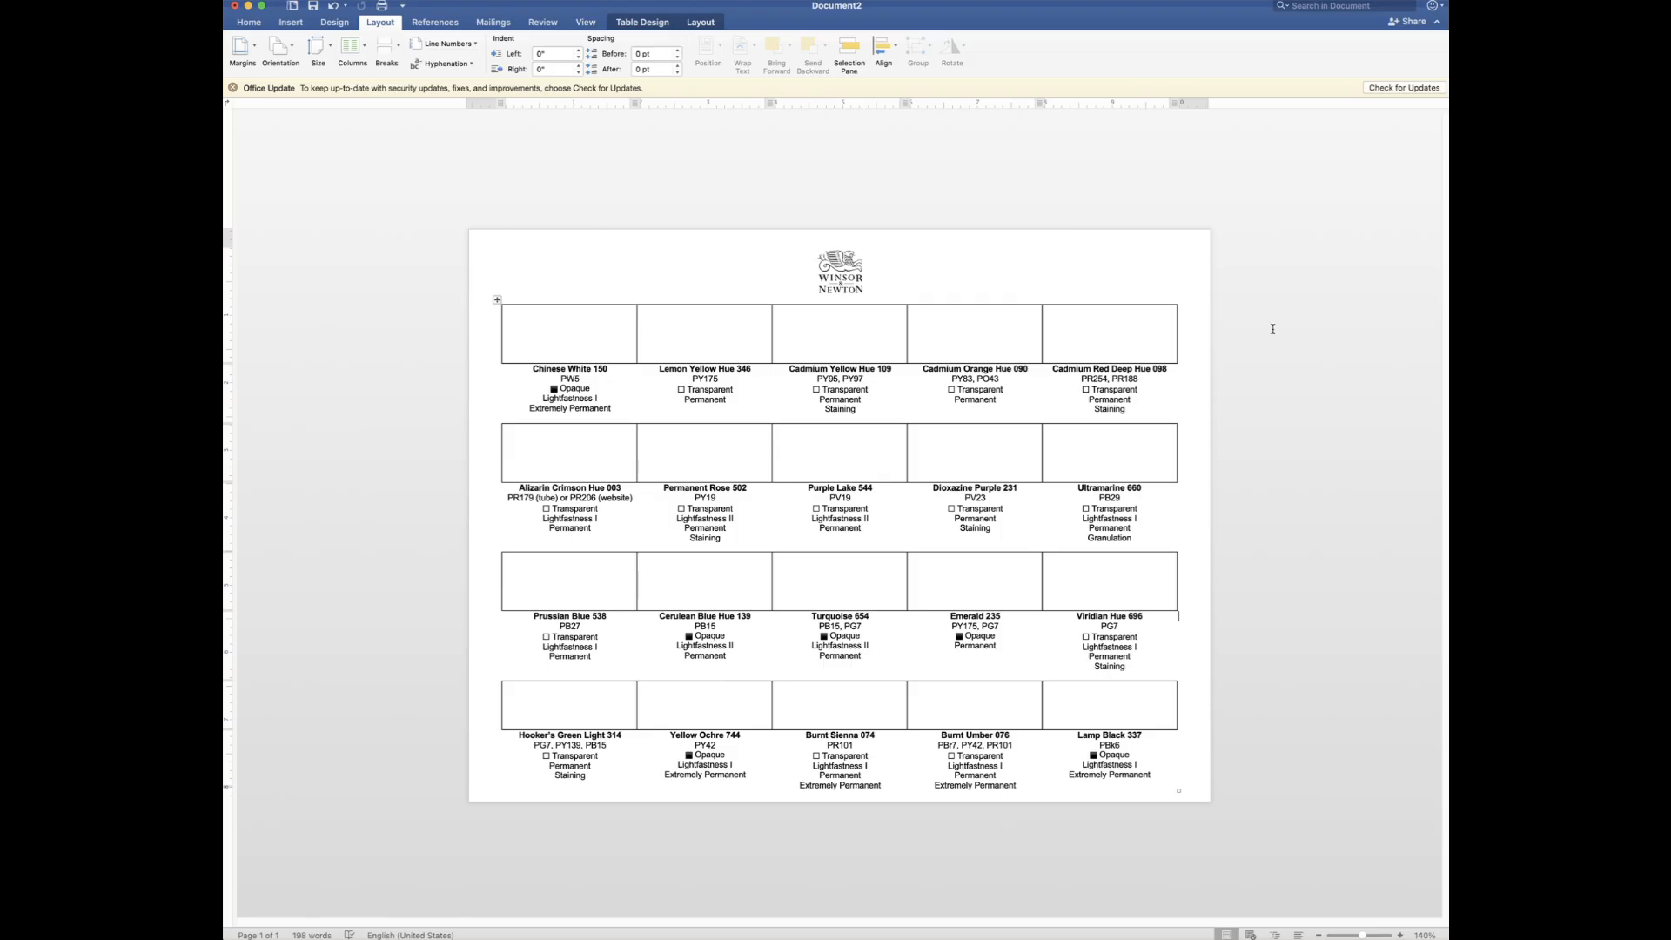